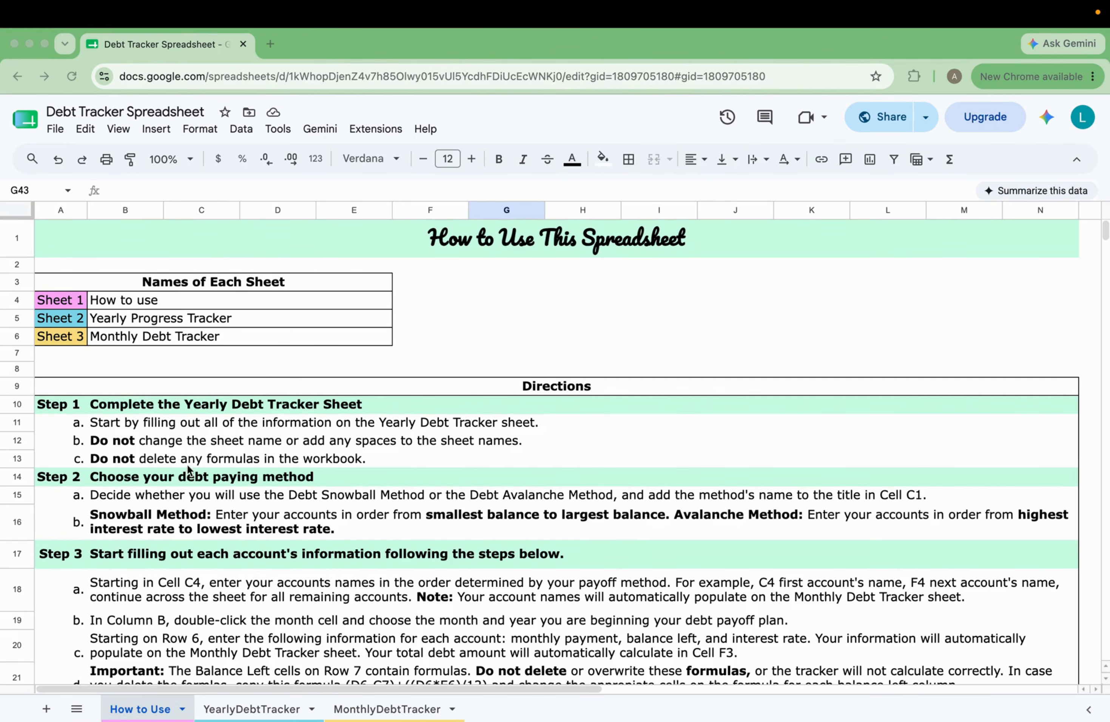
{"action": "scroll", "coordinate": [190, 487], "scroll_direction": "down", "scroll_amount": 1}
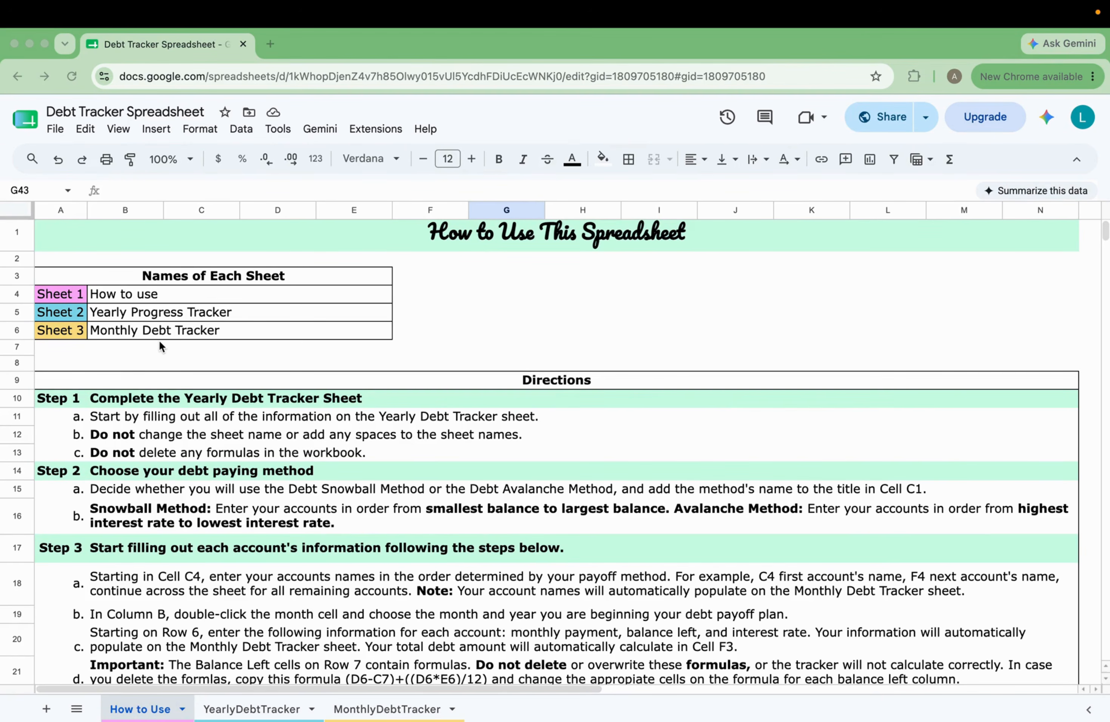
{"action": "scroll", "coordinate": [104, 438], "scroll_direction": "up", "scroll_amount": 1}
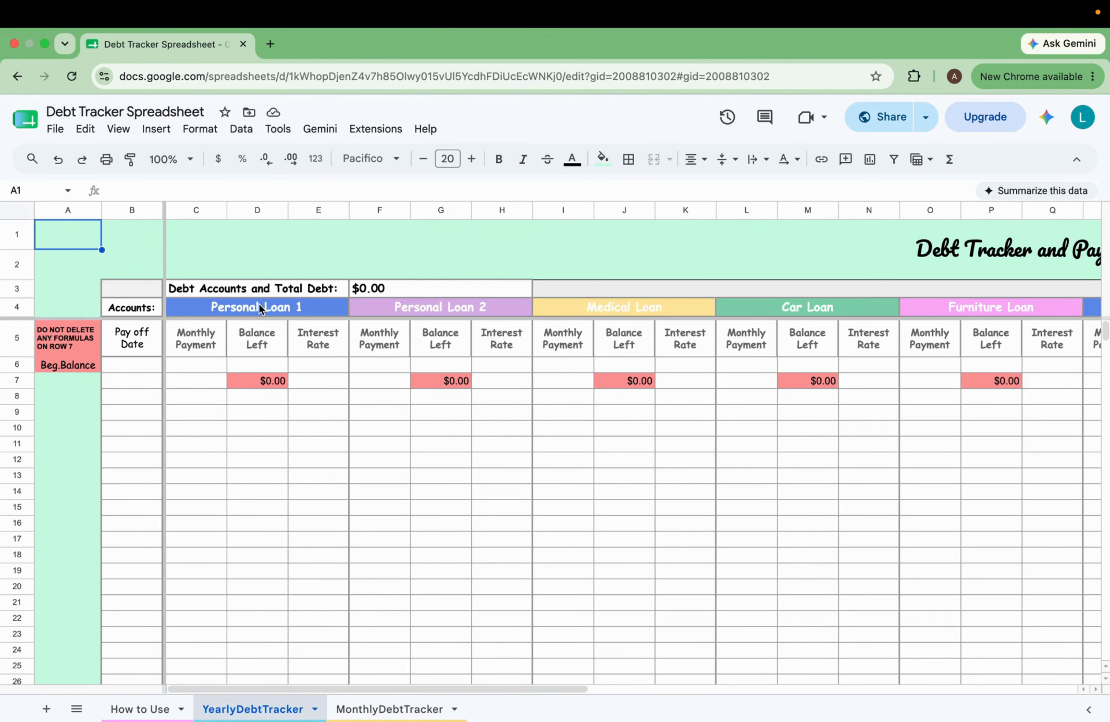
Fill the blank in the YearlyDebtTracker sheet's title with the payoff method name "Snowball"
{"action": "scroll", "coordinate": [674, 247], "scroll_direction": "right", "scroll_amount": 9}
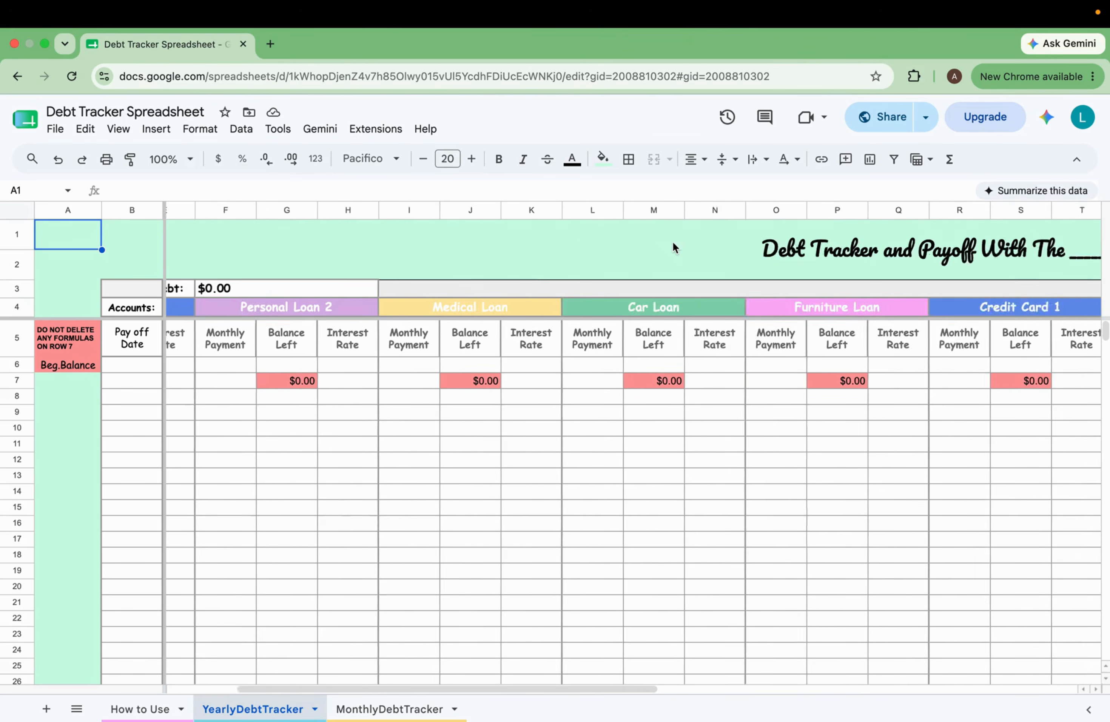
{"action": "double_click", "coordinate": [675, 247]}
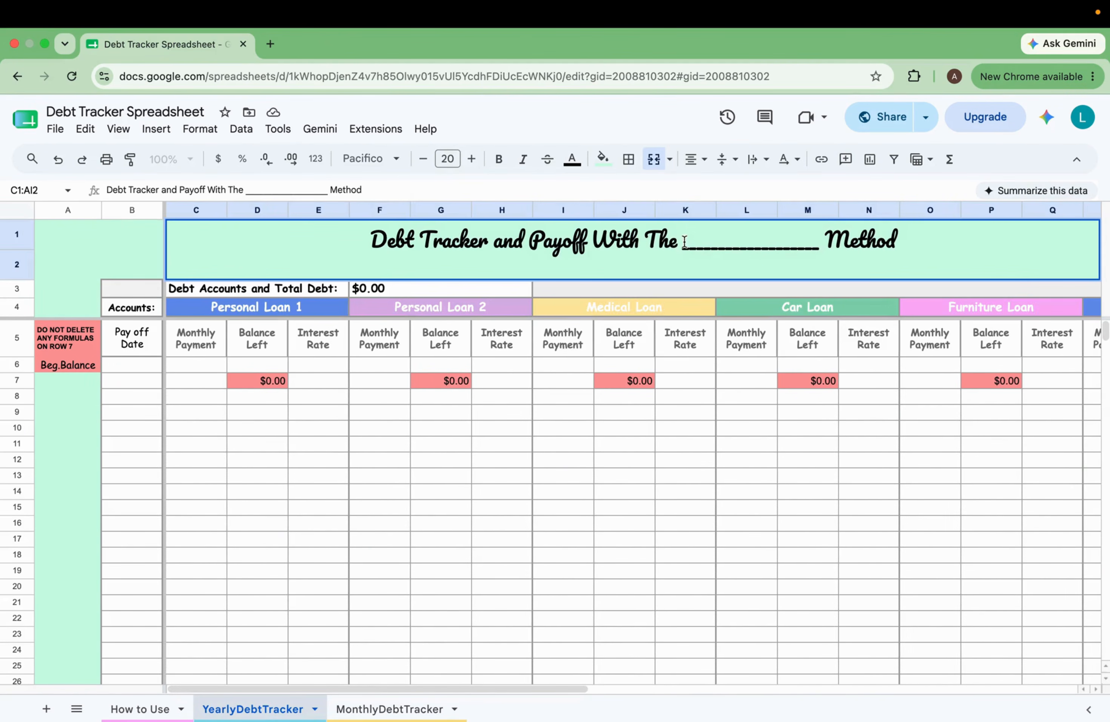
{"action": "left_click_drag", "start_coordinate": [683, 243], "coordinate": [823, 241]}
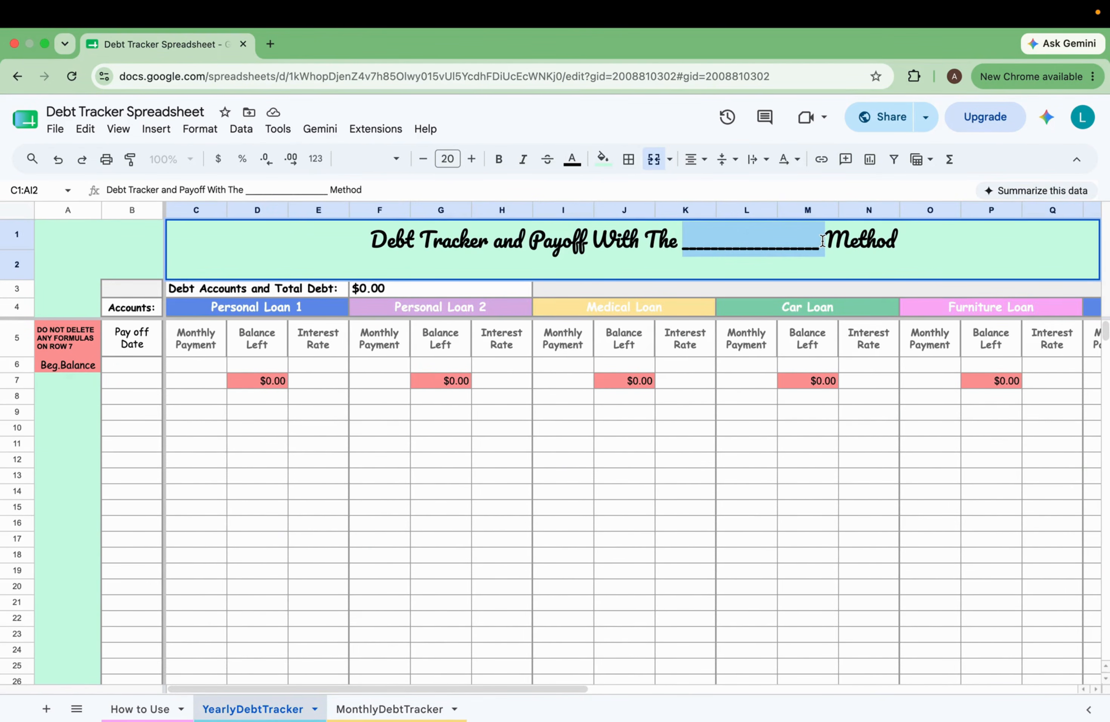
{"action": "type", "text": "Snowball"}
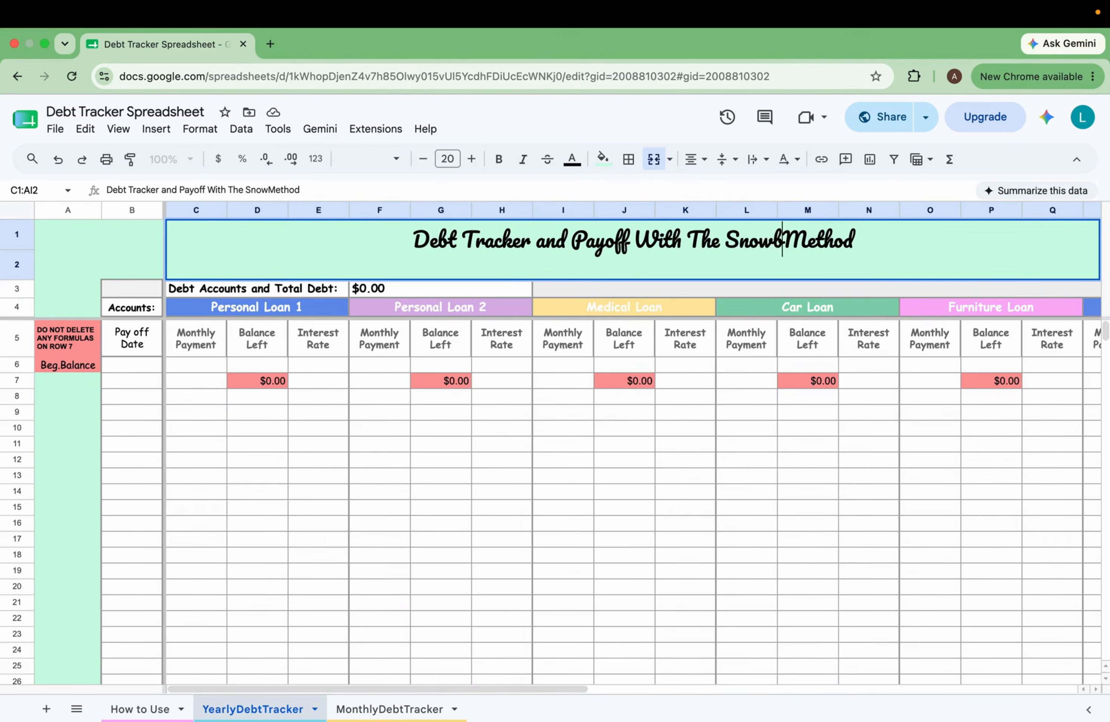
{"action": "left_click", "coordinate": [808, 381]}
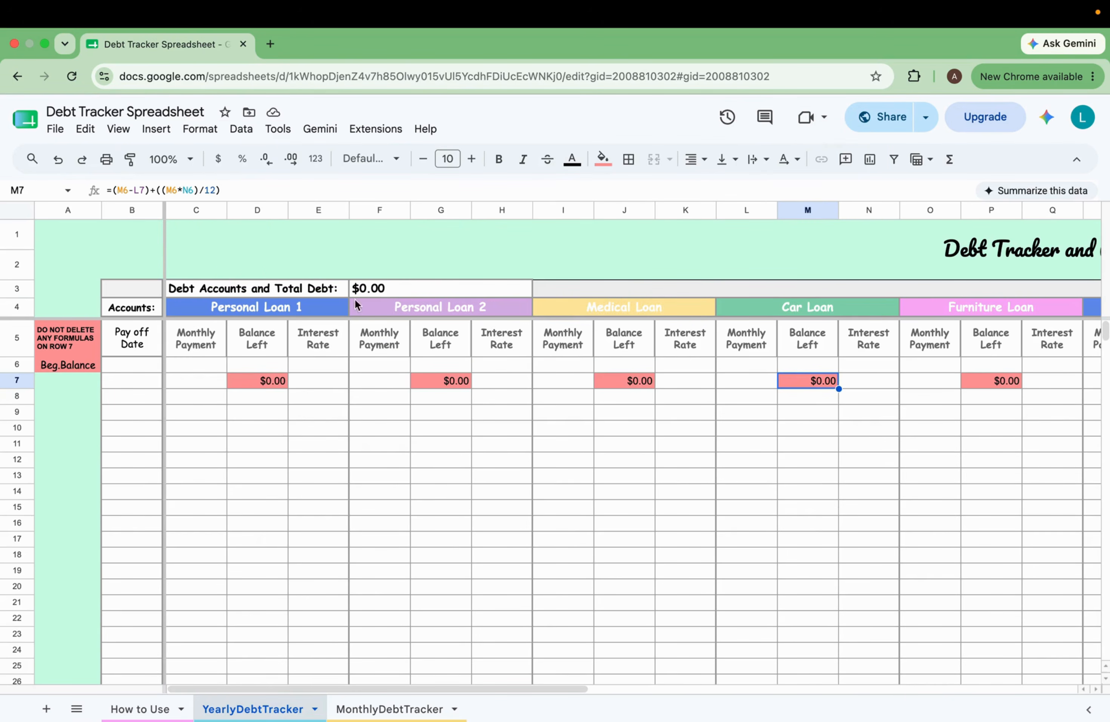
{"action": "scroll", "coordinate": [518, 258], "scroll_direction": "right", "scroll_amount": 5}
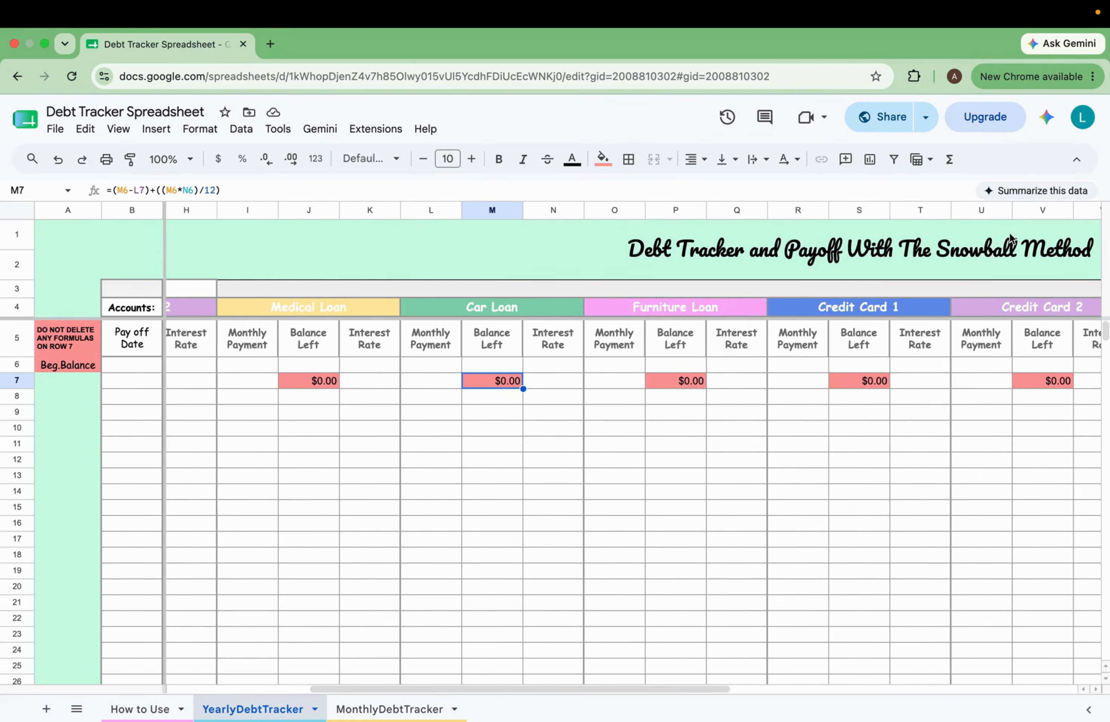
{"action": "scroll", "coordinate": [460, 365], "scroll_direction": "left", "scroll_amount": 5}
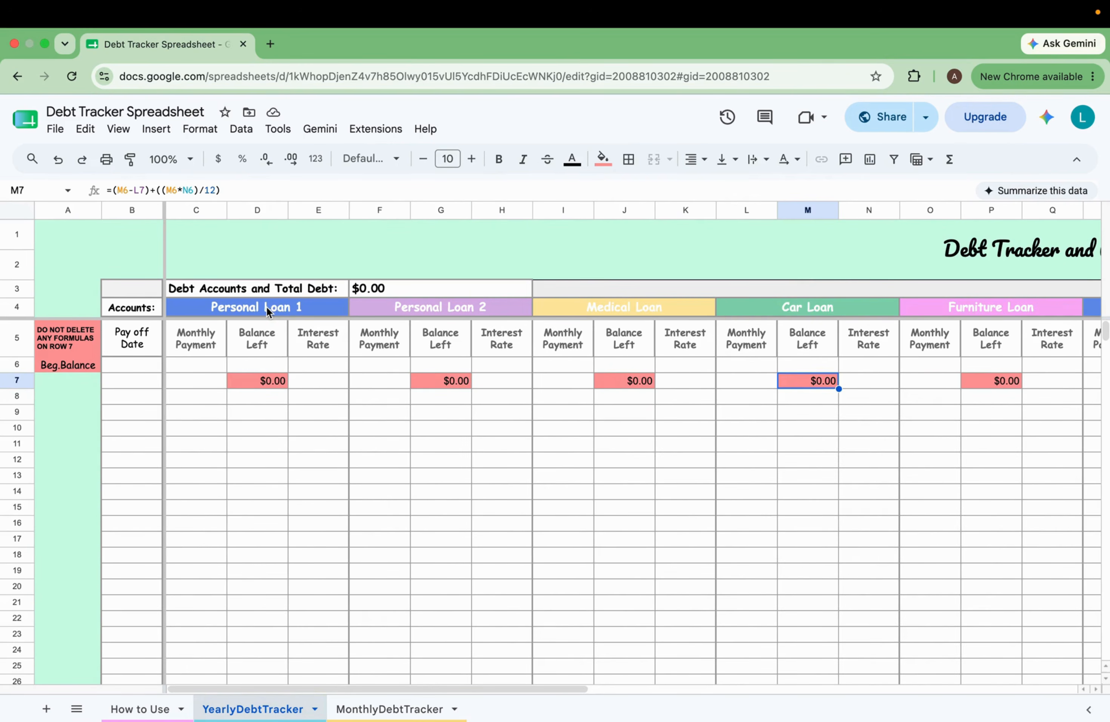
Rename the first account heading, Personal Loan 1, to "SOFI Loan"
{"action": "double_click", "coordinate": [266, 306]}
{"action": "key", "text": "Caps_Lock"}
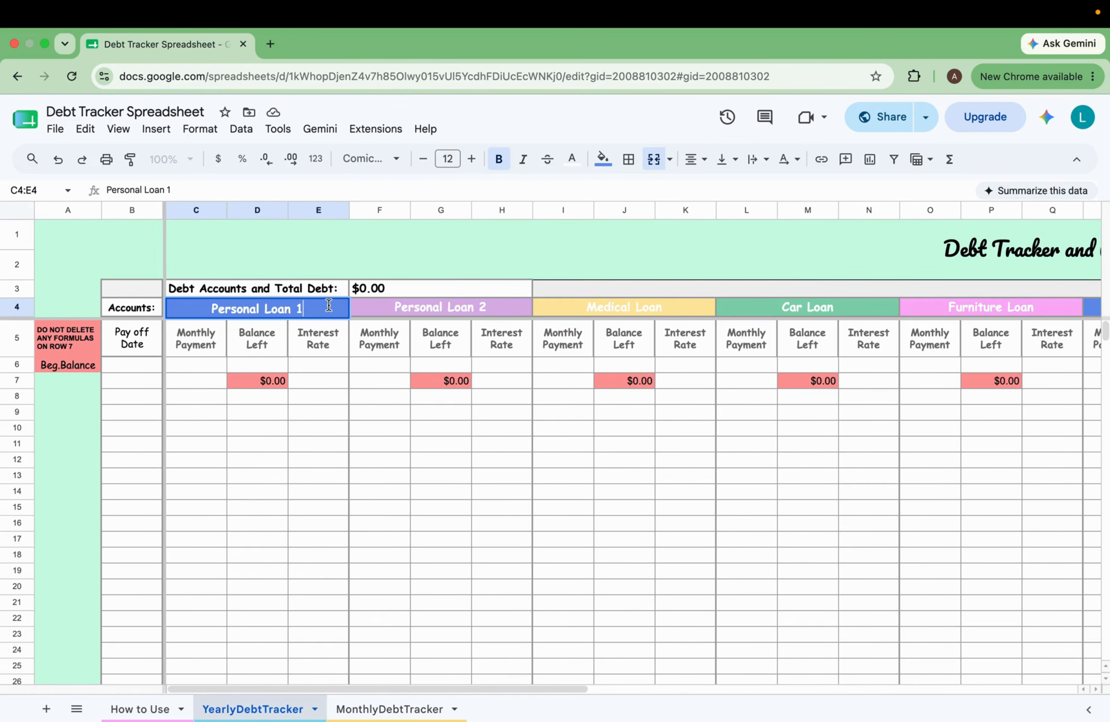
{"action": "left_click_drag", "start_coordinate": [328, 308], "coordinate": [210, 308]}
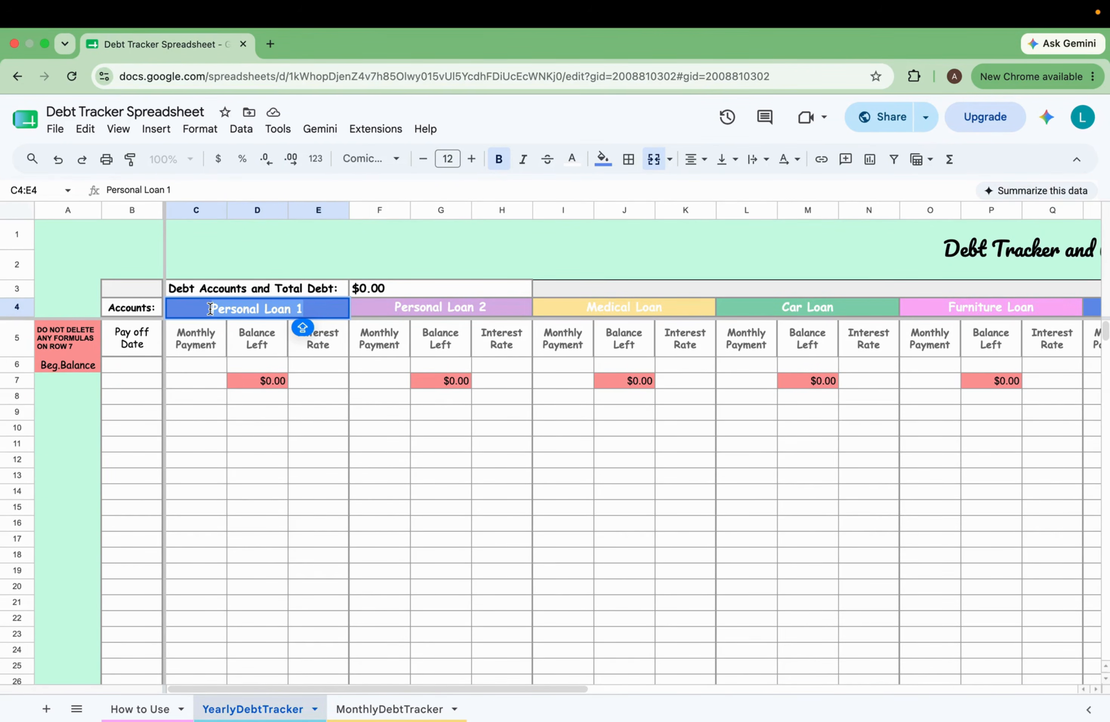
{"action": "type", "text": "SOFI "}
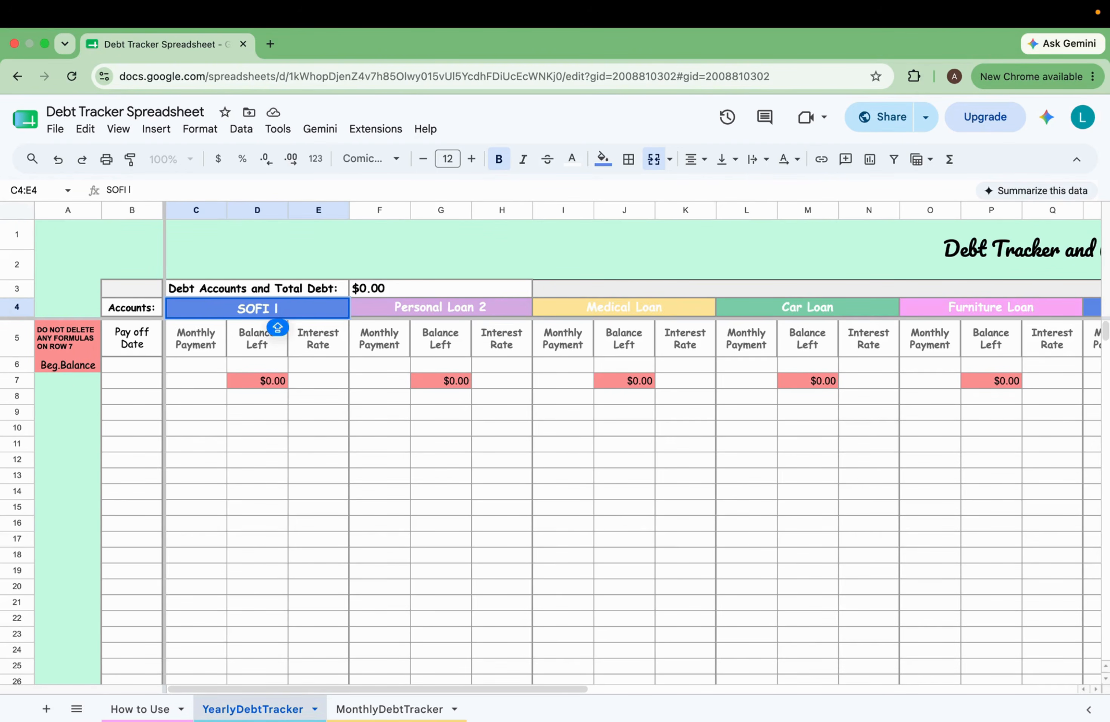
{"action": "type", "text": "Loan"}
Rename the Personal Loan 2 heading to "Car Loan" and the Medical Loan heading to "Sofa Laon"
{"action": "double_click", "coordinate": [493, 307]}
{"action": "left_click_drag", "start_coordinate": [493, 307], "coordinate": [383, 303]}
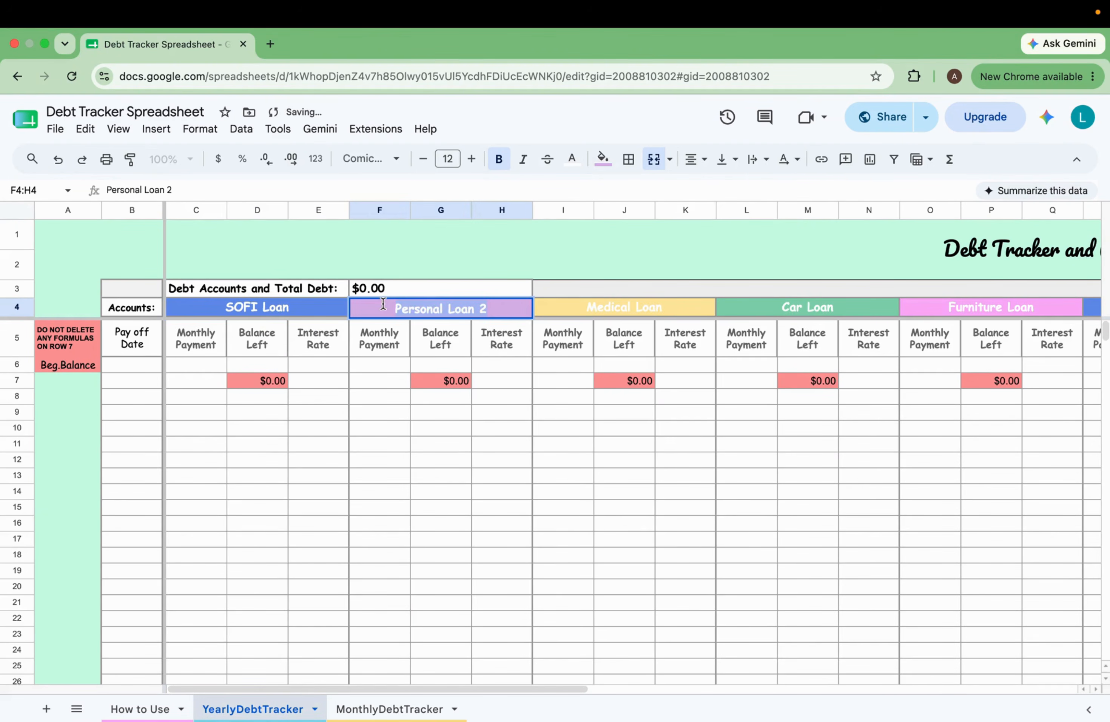
{"action": "type", "text": "Car Loan"}
{"action": "double_click", "coordinate": [632, 309]}
{"action": "left_click_drag", "start_coordinate": [663, 309], "coordinate": [562, 307]}
{"action": "type", "text": "Sofa"}
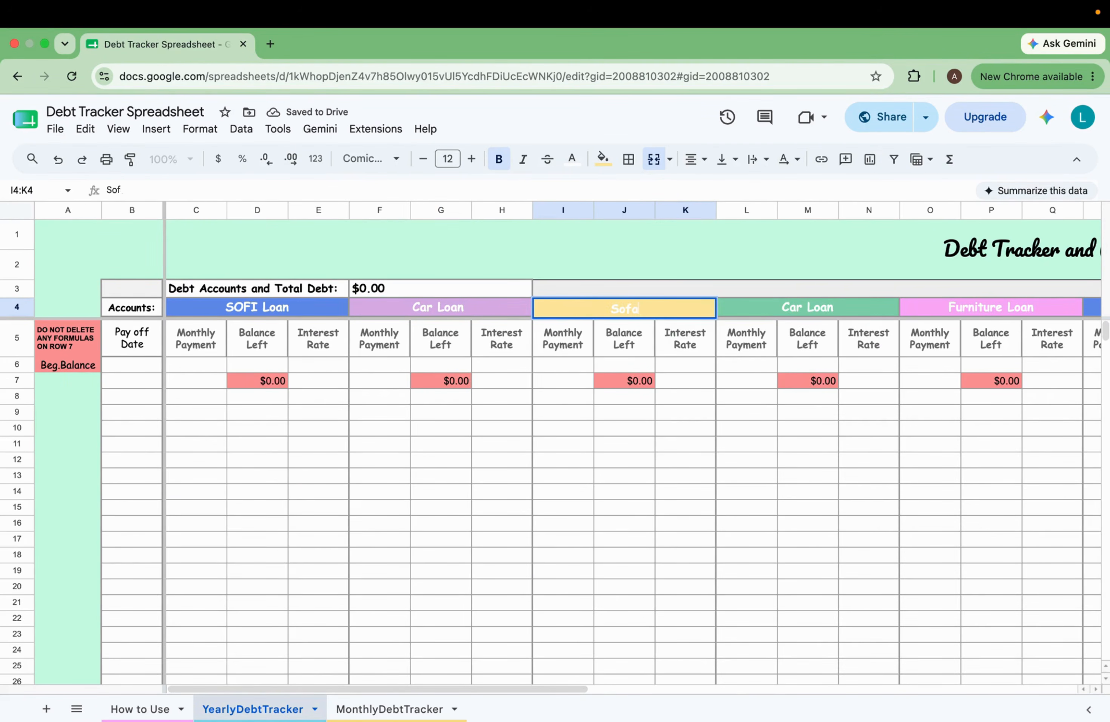
{"action": "type", "text": " Laon"}
Rename the fourth to sixth account headings to "Capital 1 Card", "Bank of America Card" and "Apple Cards"
{"action": "left_click", "coordinate": [807, 307]}
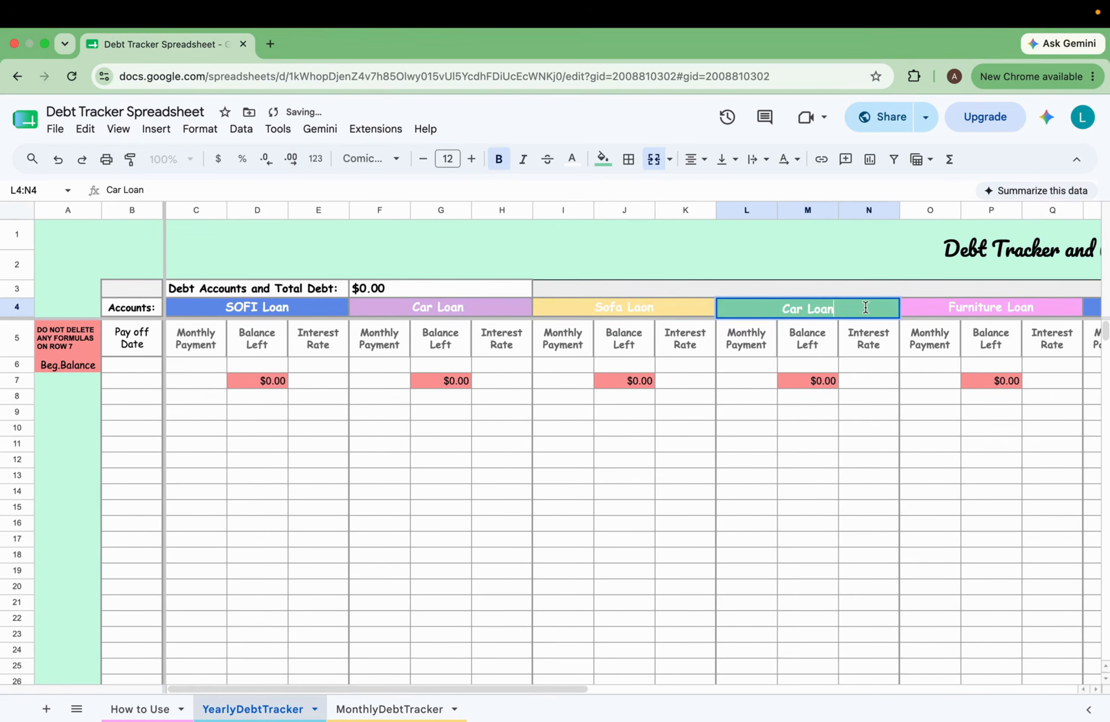
{"action": "type", "text": "Credit Ca"}
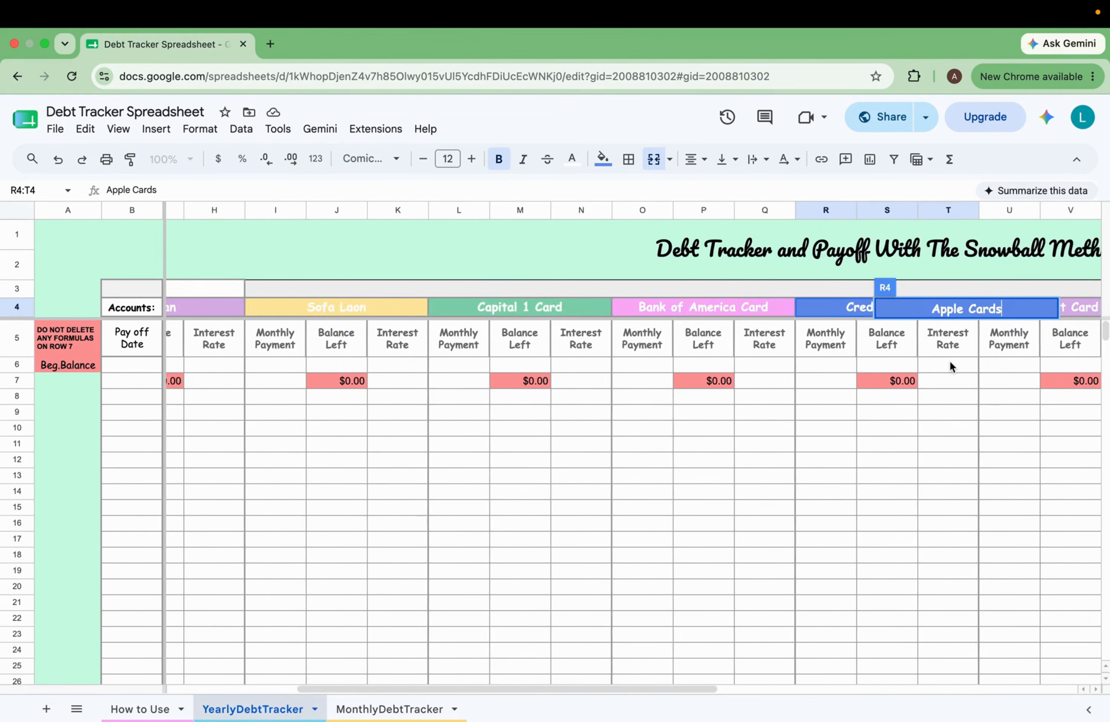
{"action": "scroll", "coordinate": [950, 361], "scroll_direction": "right", "scroll_amount": 5}
{"action": "left_click", "coordinate": [950, 364]}
{"action": "scroll", "coordinate": [891, 342], "scroll_direction": "right", "scroll_amount": 9}
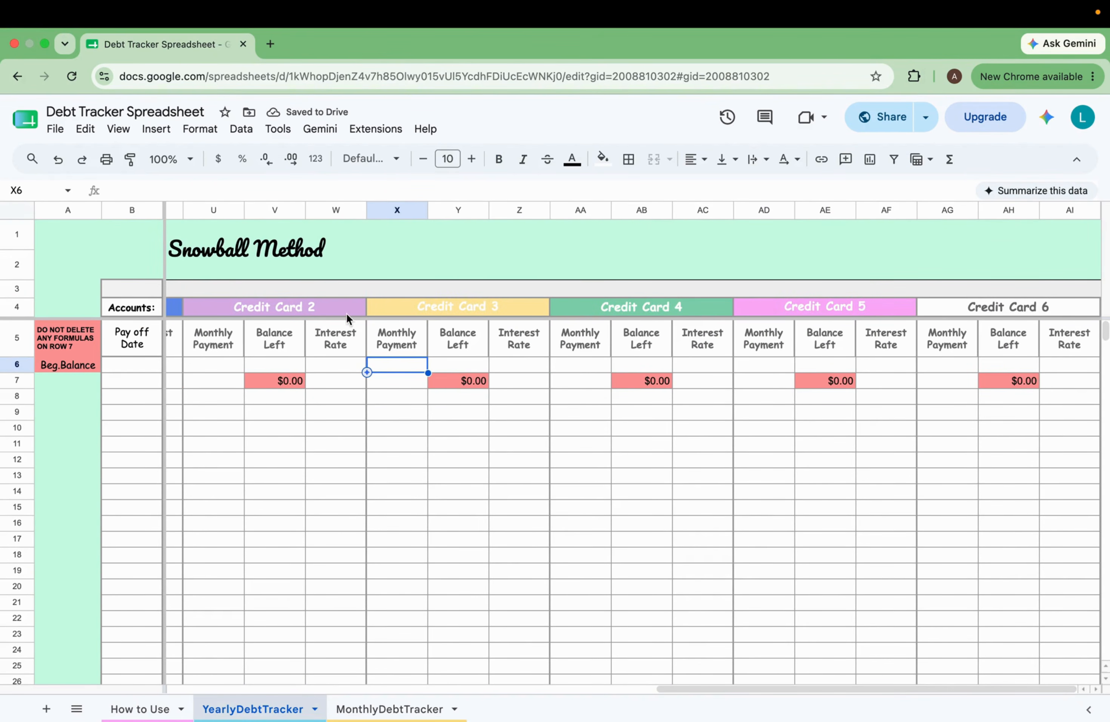
{"action": "scroll", "coordinate": [356, 318], "scroll_direction": "left", "scroll_amount": 18}
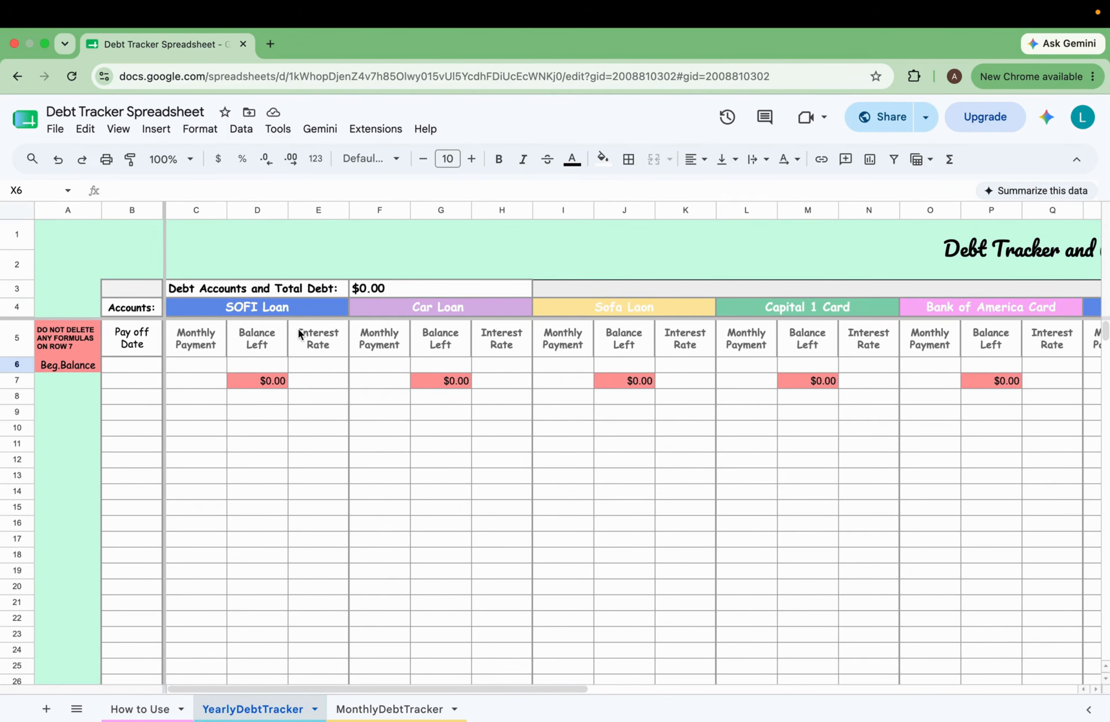
Check the account names in the Name column of the MonthlyDebtTracker sheet
{"action": "left_click", "coordinate": [359, 710]}
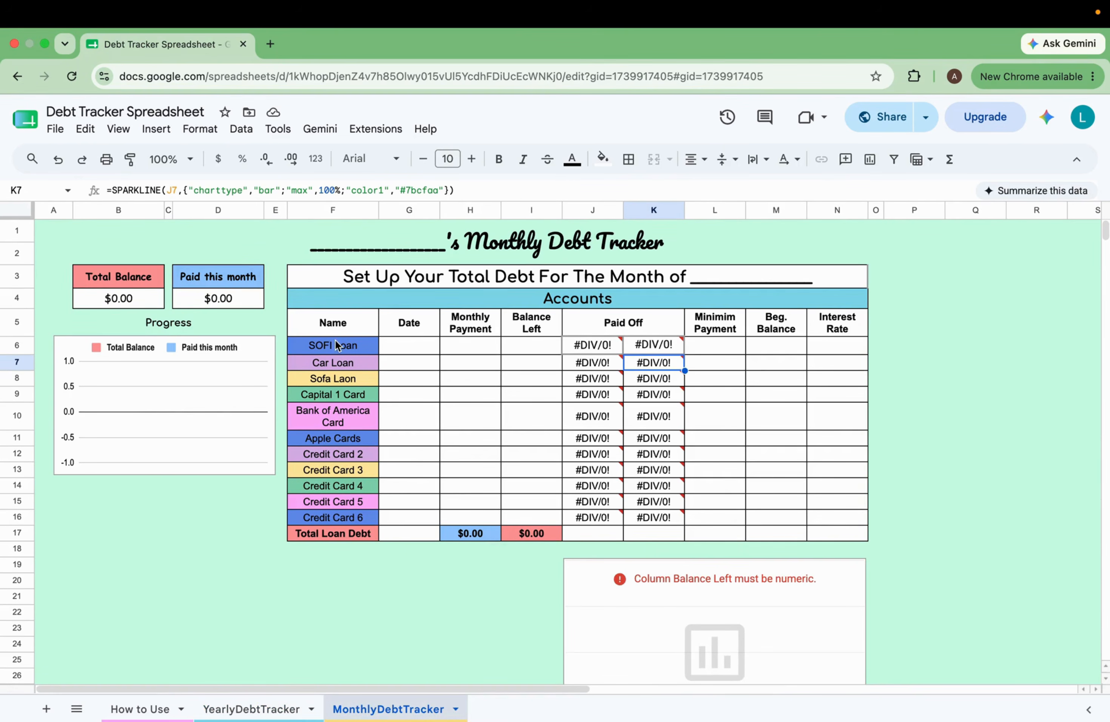
{"action": "left_click_drag", "start_coordinate": [337, 347], "coordinate": [340, 420]}
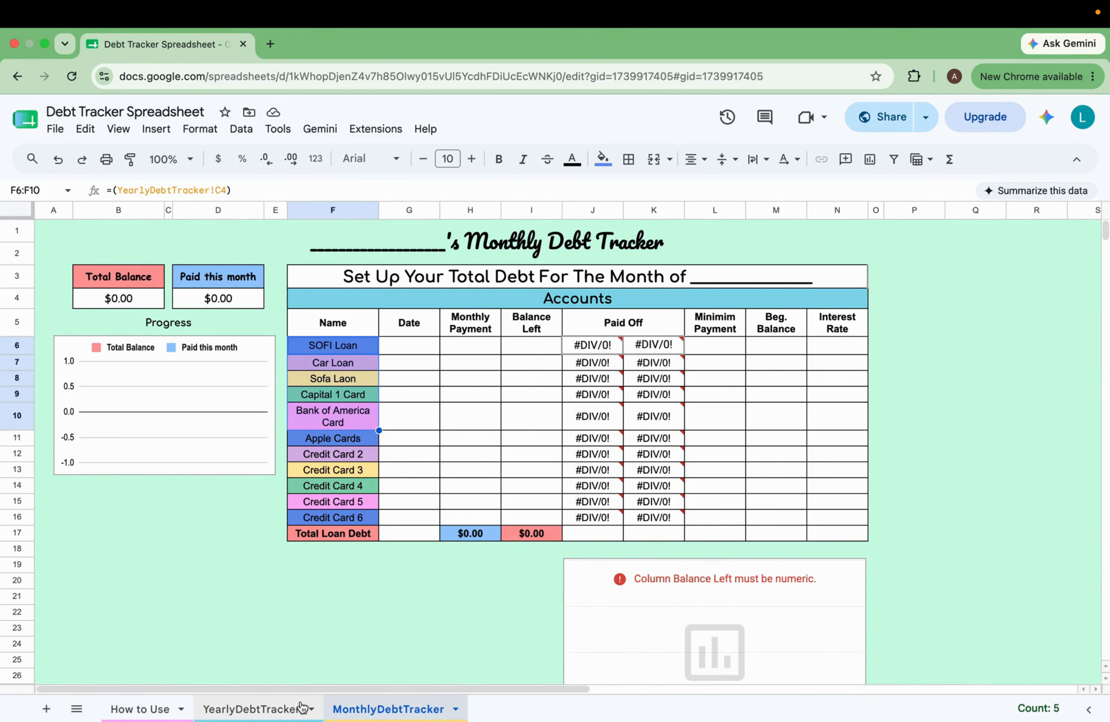
Return to the YearlyDebtTracker sheet and examine the Monthly Payment, Balance Left and Interest Rate headings under the accounts
{"action": "left_click", "coordinate": [268, 708]}
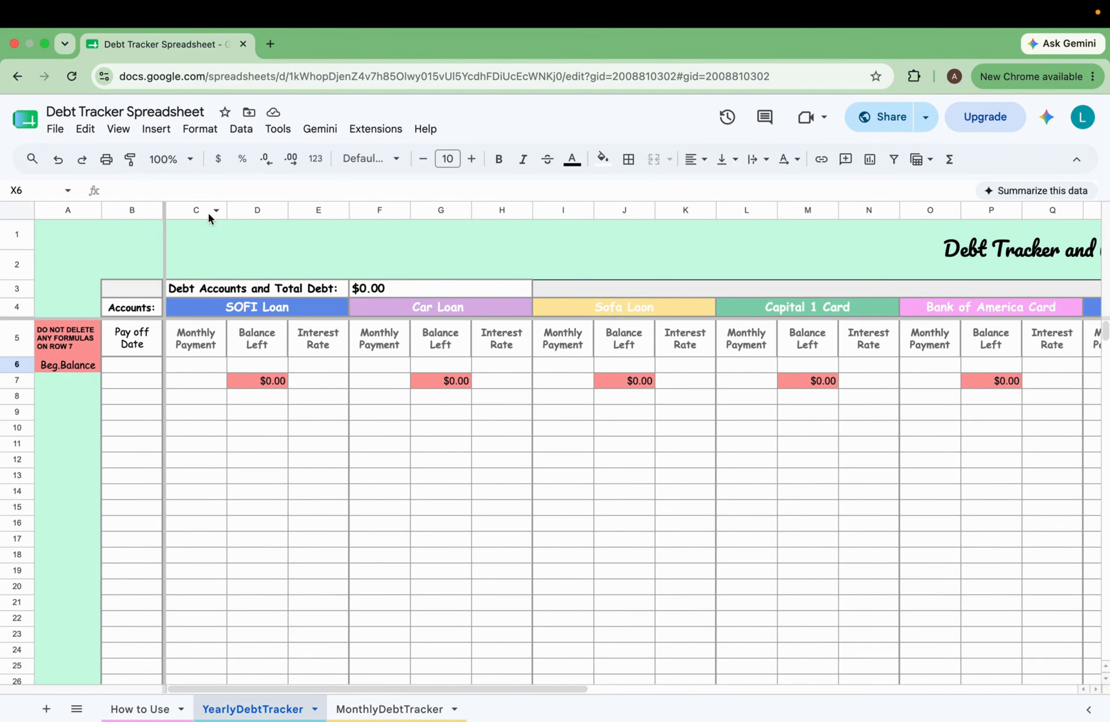
{"action": "left_click", "coordinate": [202, 345]}
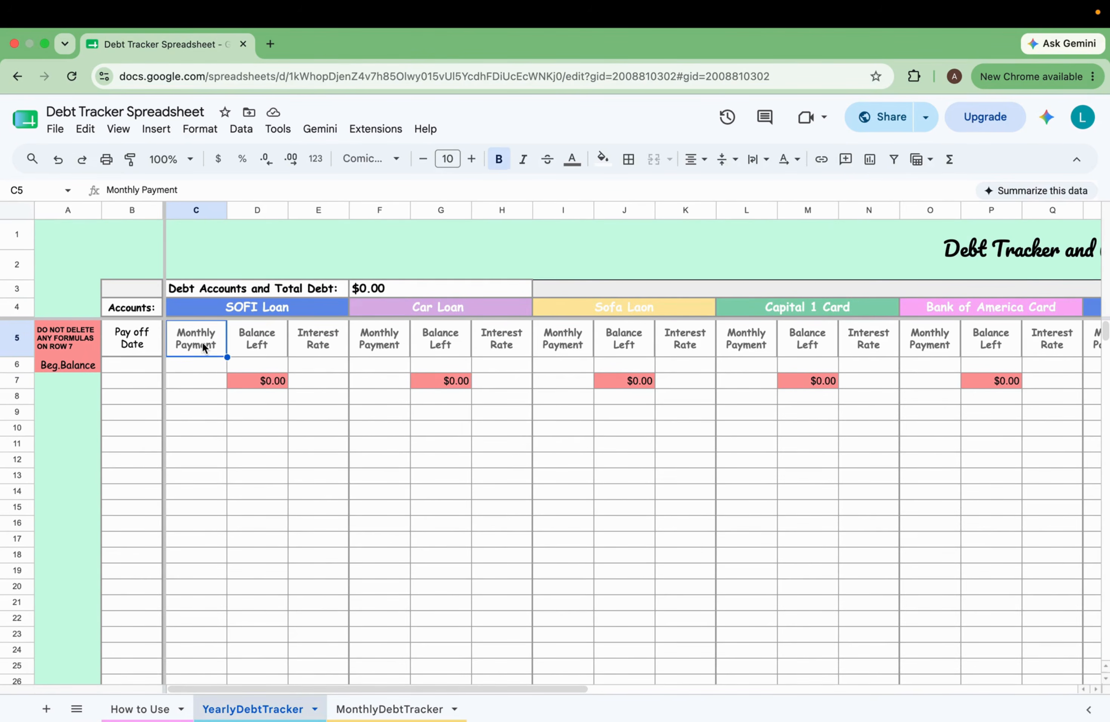
{"action": "left_click", "coordinate": [268, 309]}
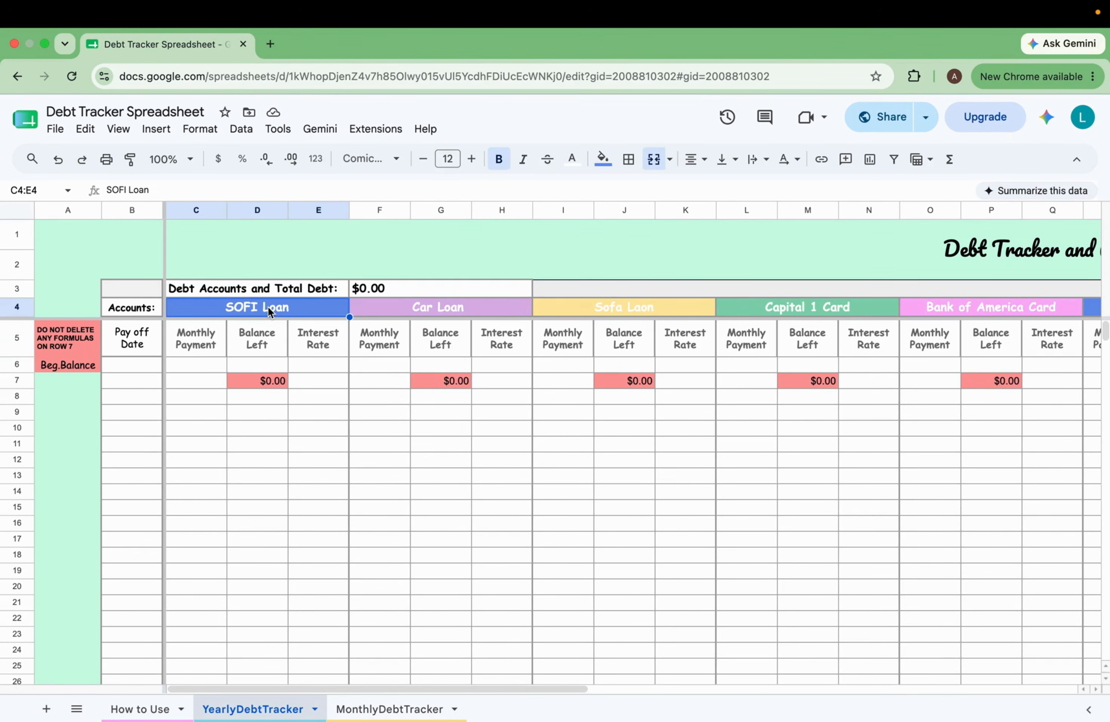
{"action": "left_click", "coordinate": [206, 344]}
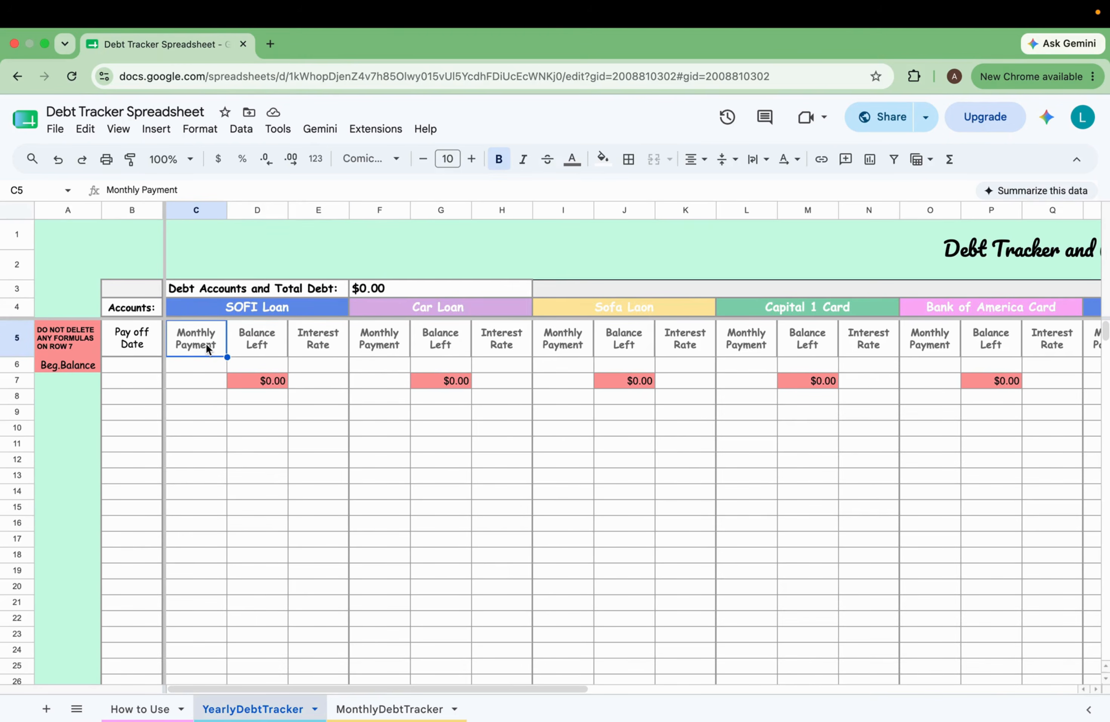
{"action": "left_click", "coordinate": [268, 340]}
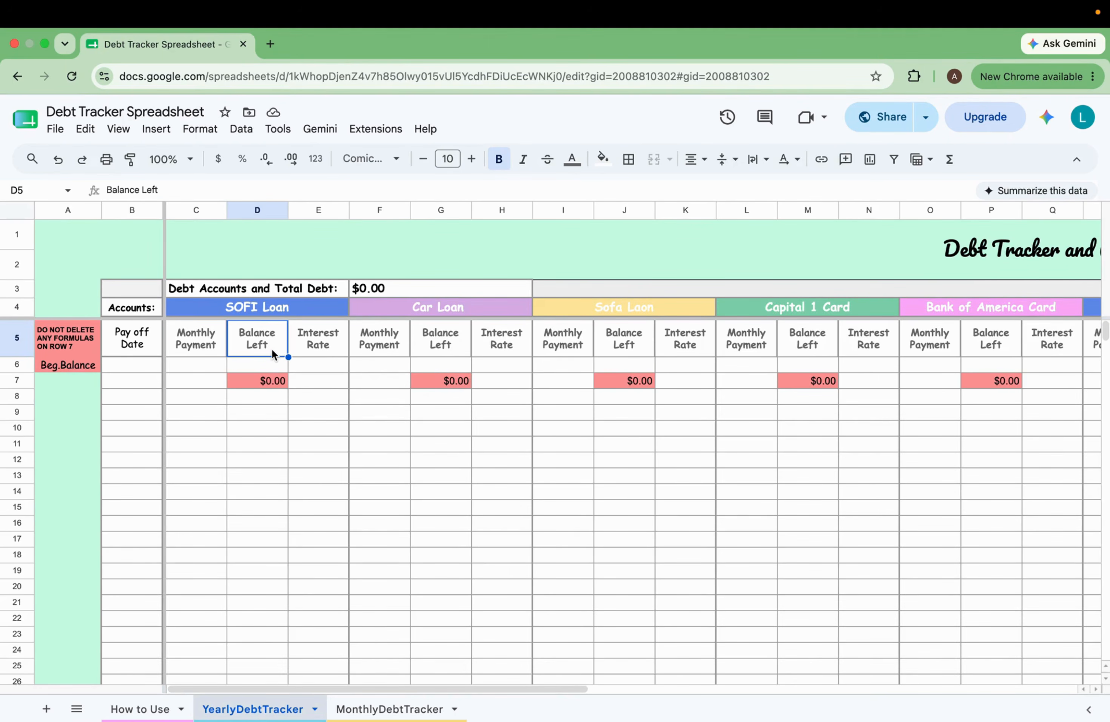
{"action": "left_click", "coordinate": [327, 343]}
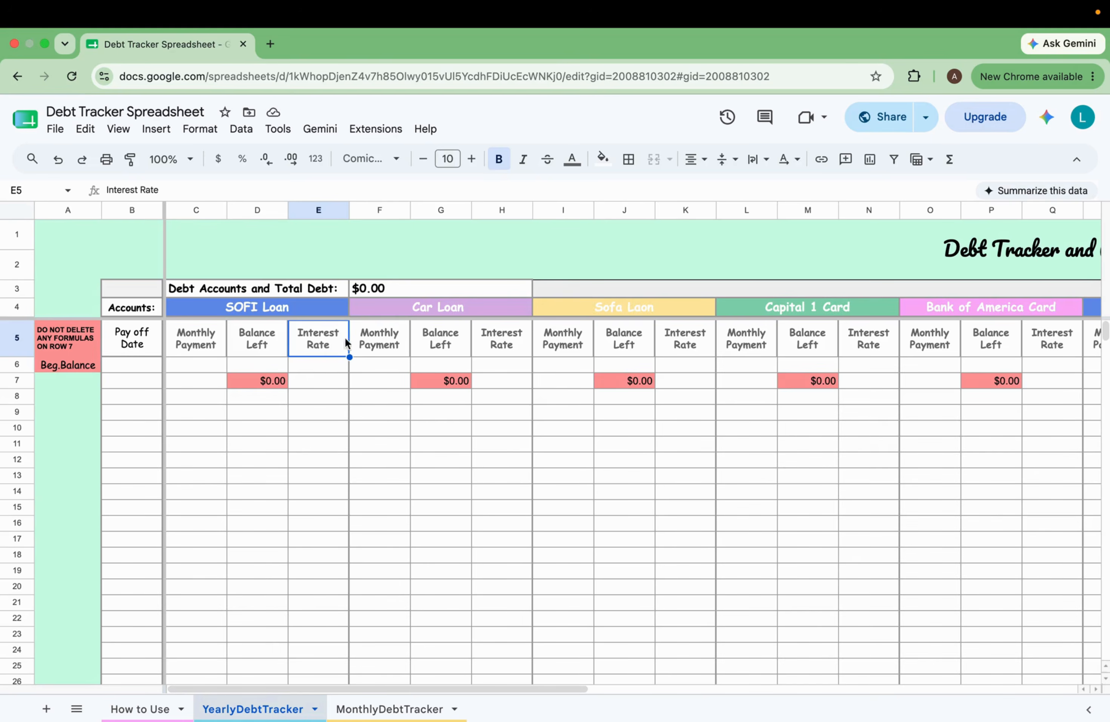
{"action": "left_click", "coordinate": [685, 342]}
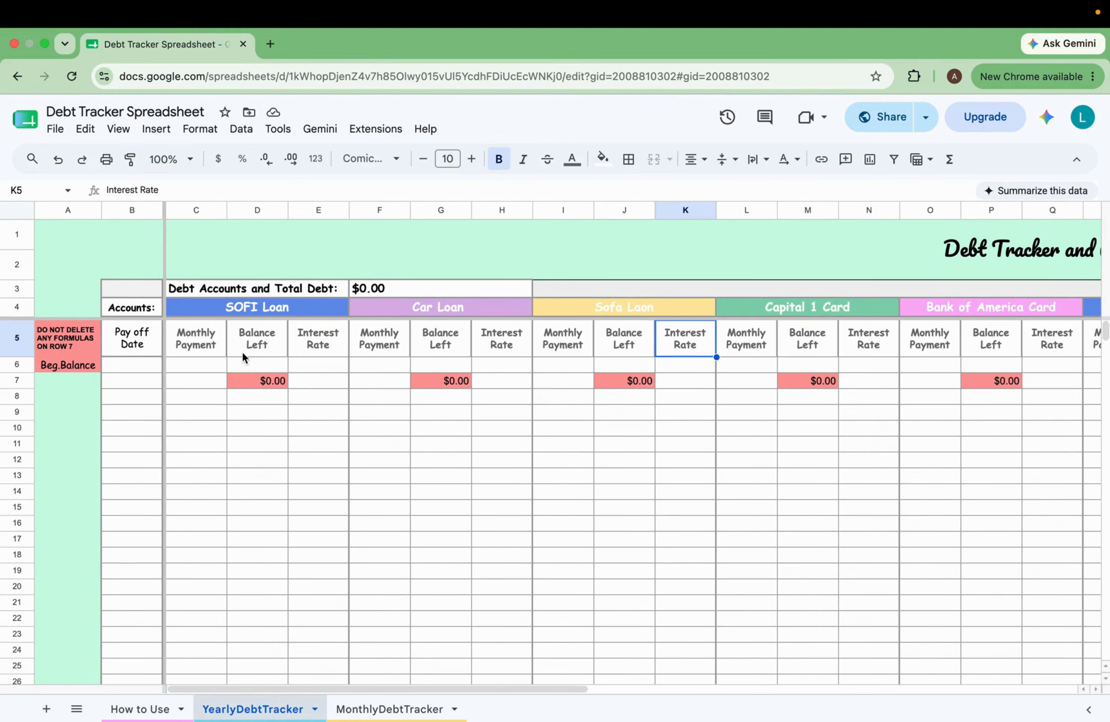
{"action": "left_click", "coordinate": [210, 336]}
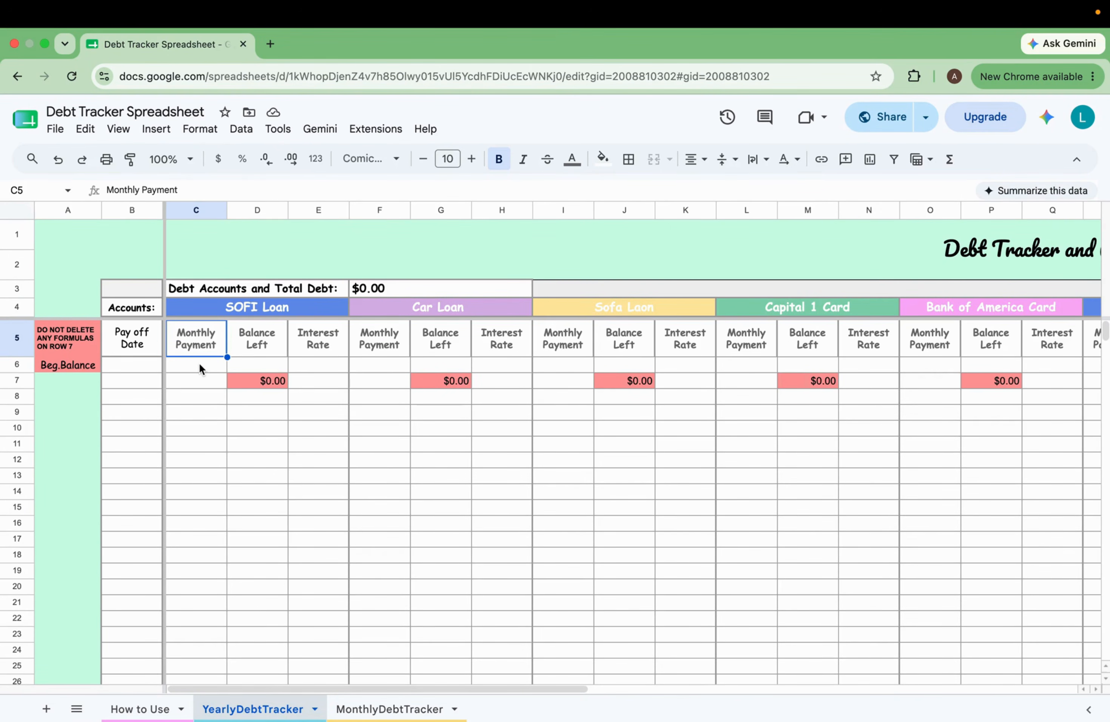
Enter a monthly payment of 360 and a beginning balance of 2000 for the SOFI Loan in row 6
{"action": "left_click", "coordinate": [199, 366]}
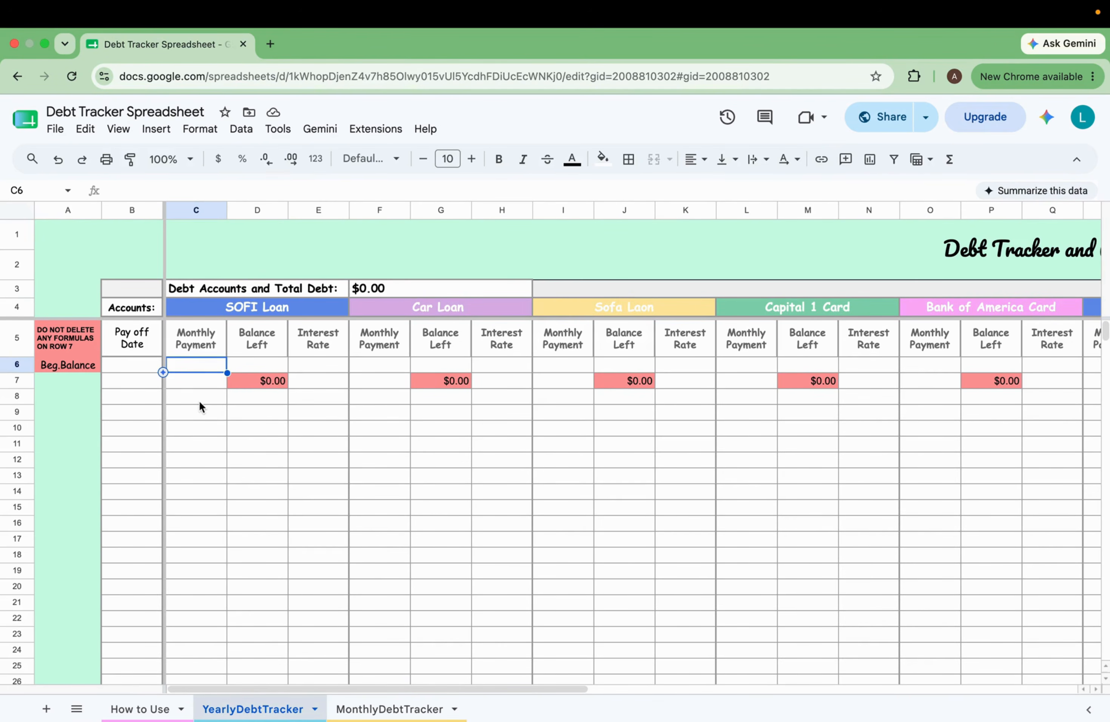
{"action": "type", "text": "36"}
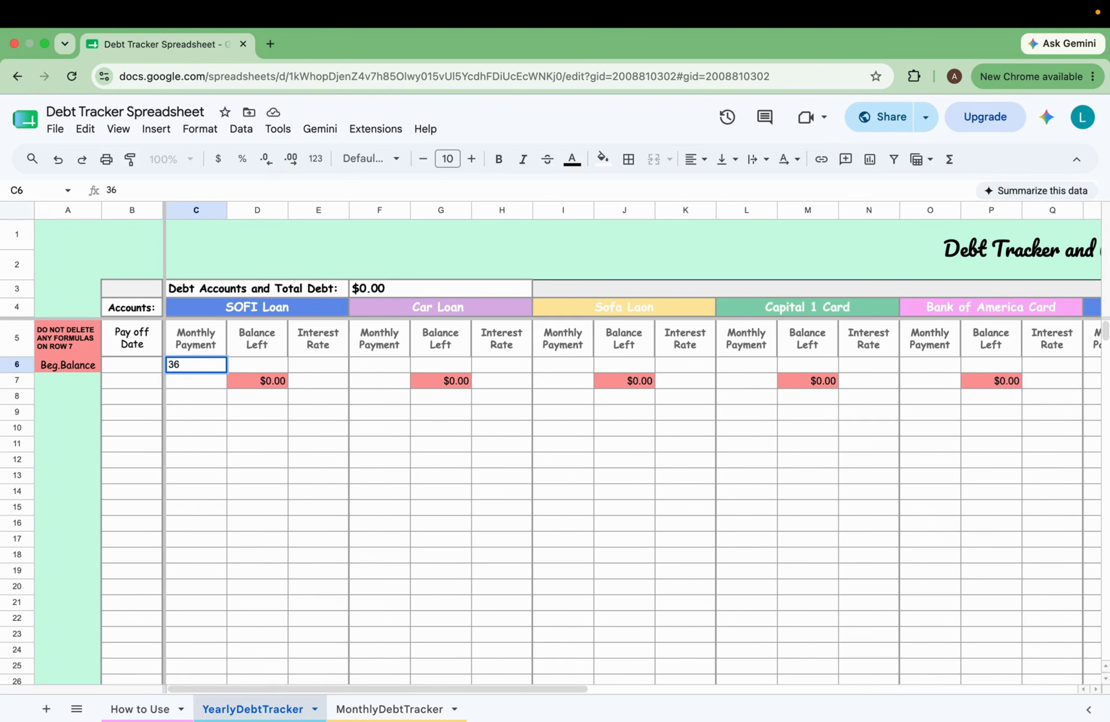
{"action": "type", "text": "0"}
{"action": "left_click", "coordinate": [246, 365]}
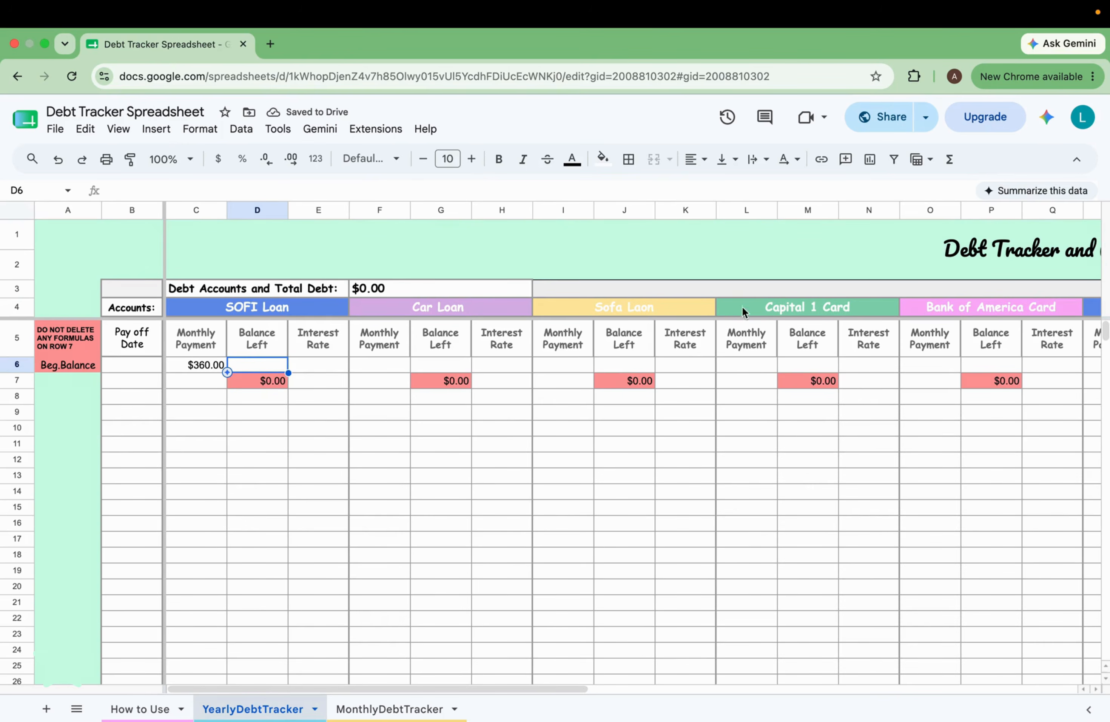
{"action": "left_click", "coordinate": [284, 309]}
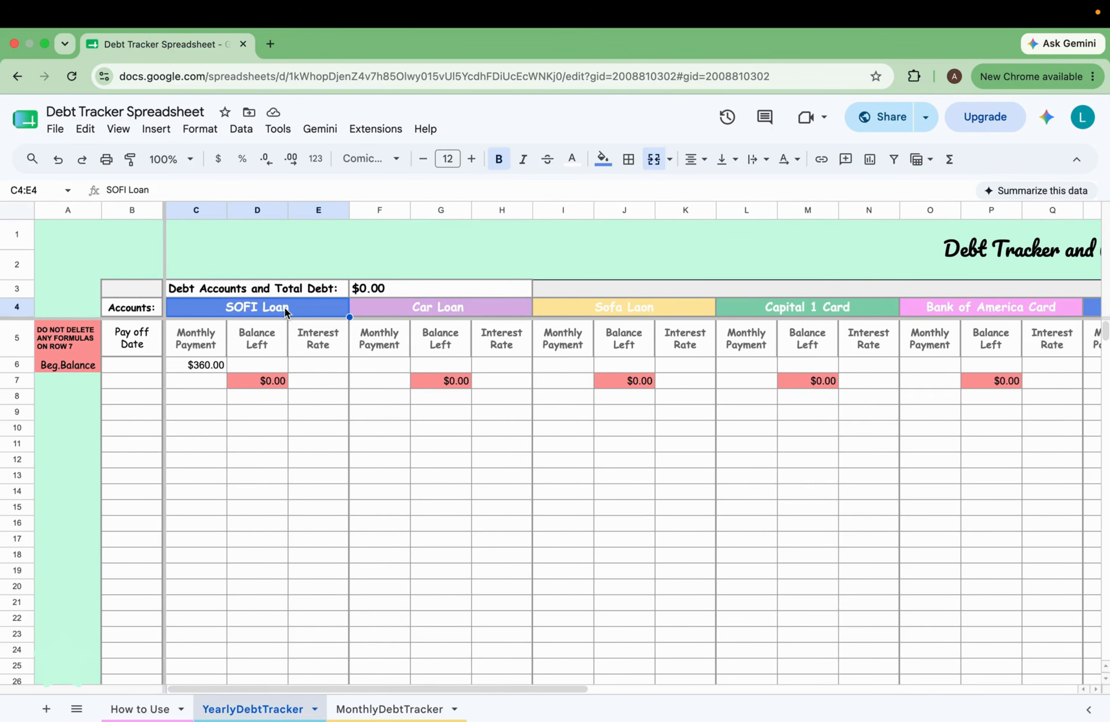
{"action": "left_click", "coordinate": [441, 305]}
{"action": "left_click", "coordinate": [332, 307]}
{"action": "left_click", "coordinate": [407, 309]}
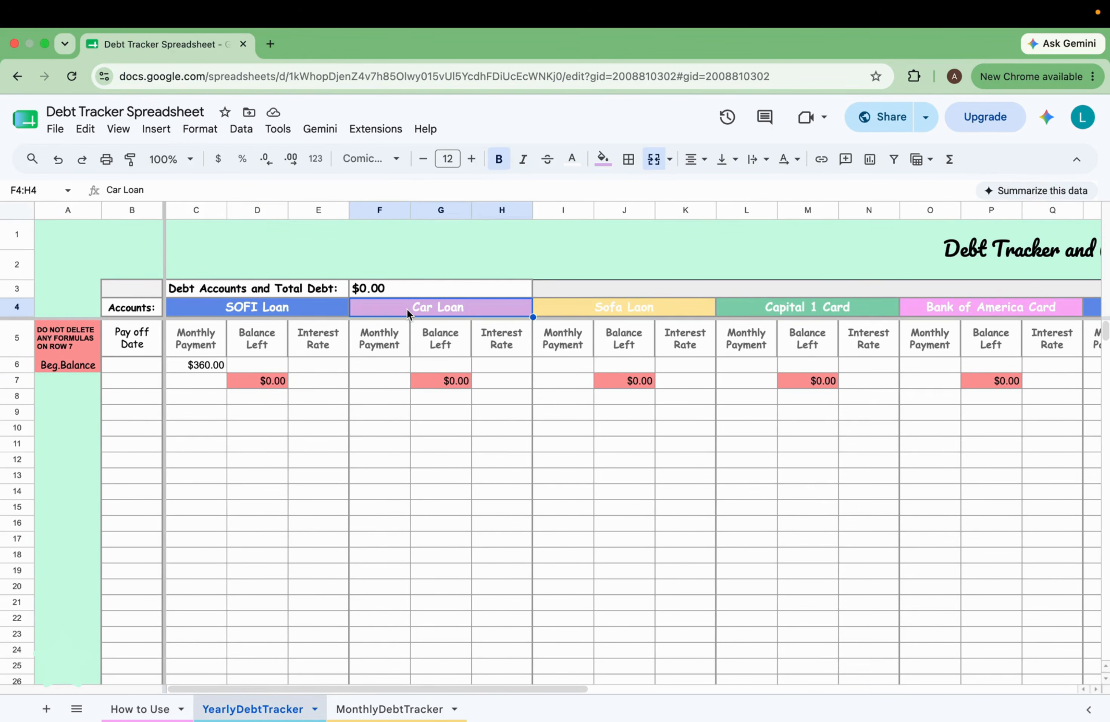
{"action": "left_click", "coordinate": [279, 368]}
{"action": "type", "text": "2000"}
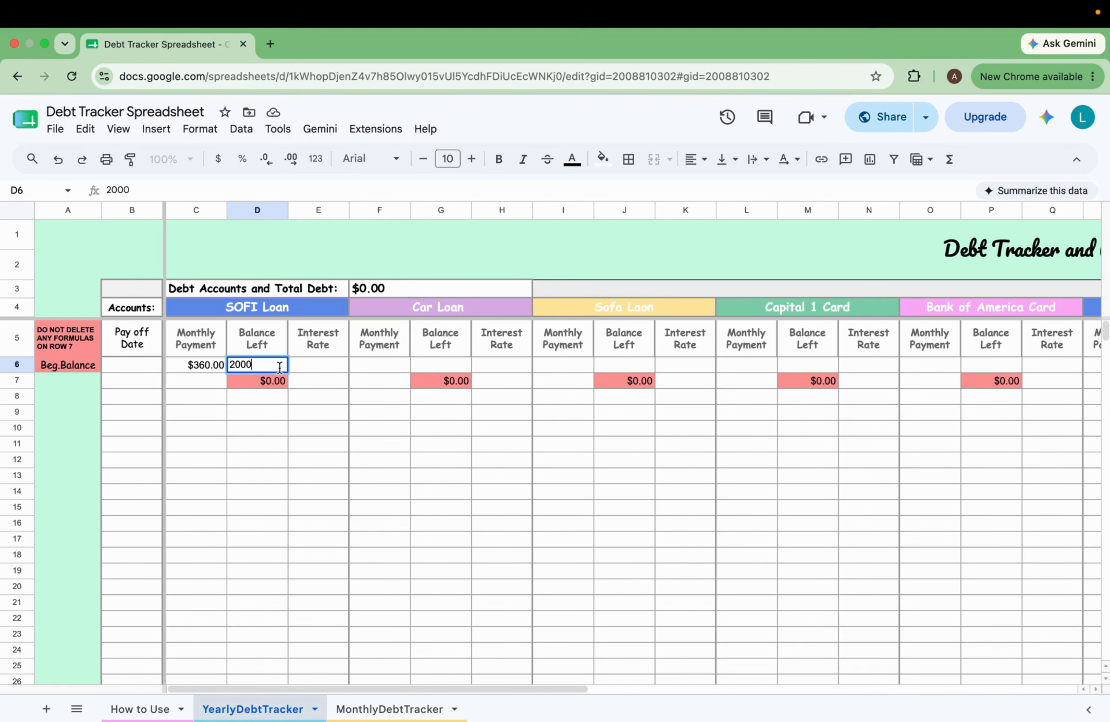
{"action": "left_click", "coordinate": [309, 367]}
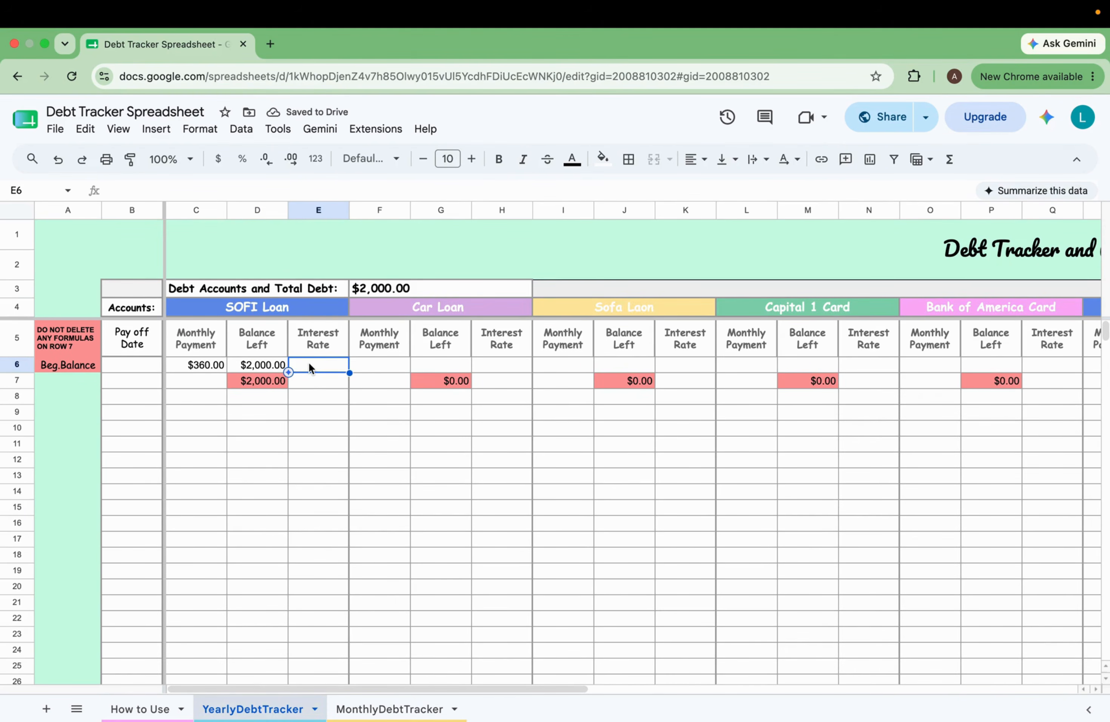
Complete row 6 with 5% for the SOFI Loan, 100, 3000 and 20% for the Sofa Loan, and 150, 3200 and 9% for the Venmo Card
{"action": "type", "text": "5%"}
{"action": "key", "text": "Return"}
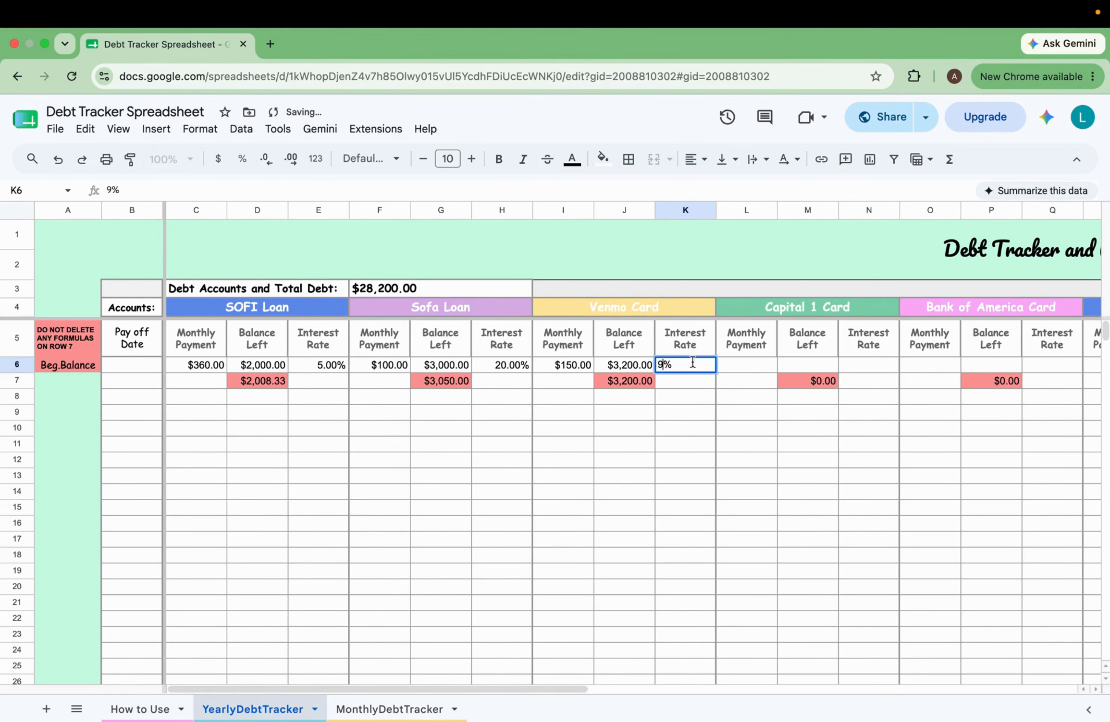
{"action": "left_click", "coordinate": [754, 371]}
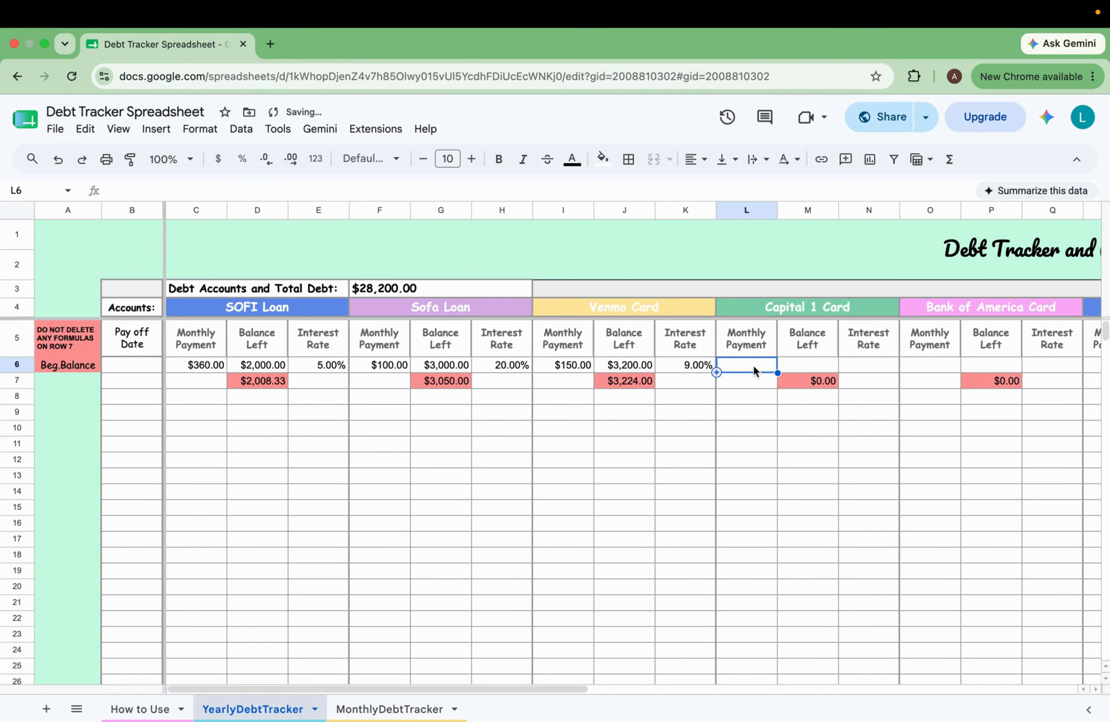
Enter a balance of 4000, a monthly payment of 200 and an interest rate of 29% for the Capital 1 Card in row 6
{"action": "left_click", "coordinate": [813, 371]}
{"action": "type", "text": "4000"}
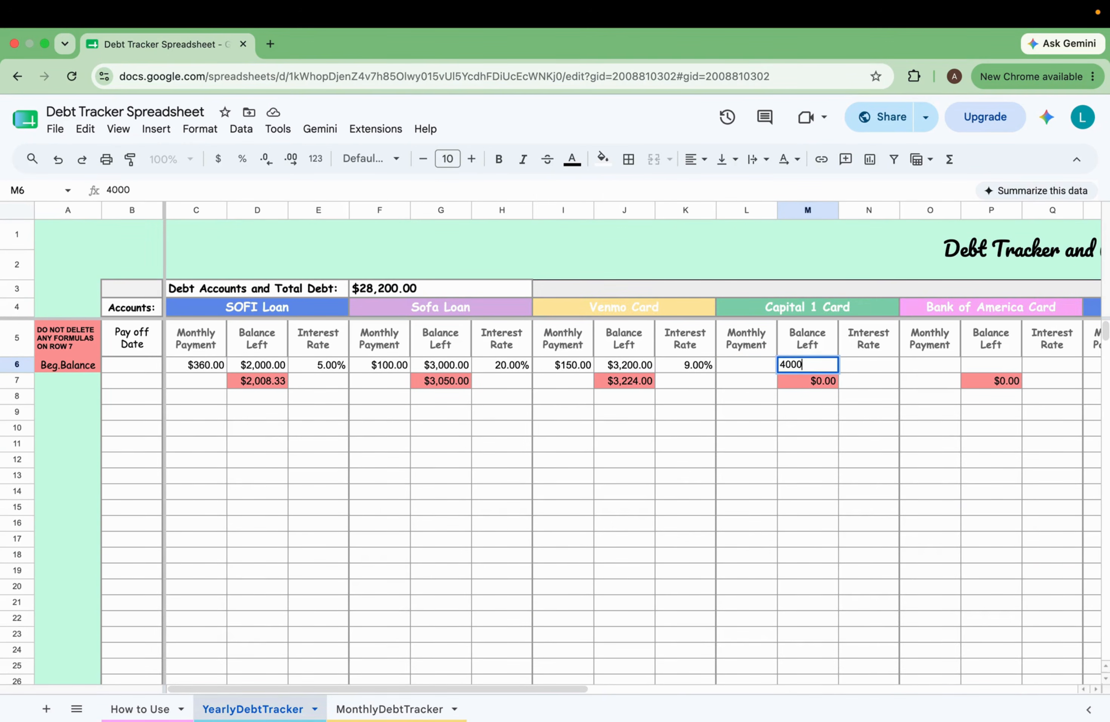
{"action": "left_click", "coordinate": [774, 371]}
{"action": "type", "text": "200"}
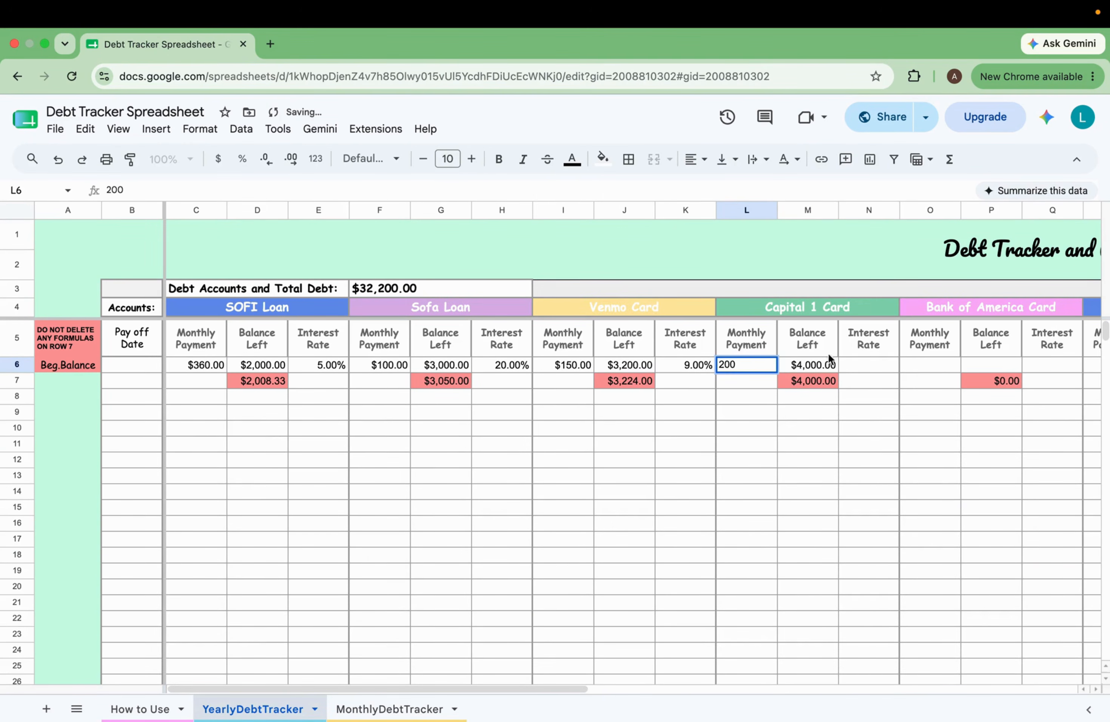
{"action": "left_click", "coordinate": [854, 365]}
{"action": "type", "text": "29%"}
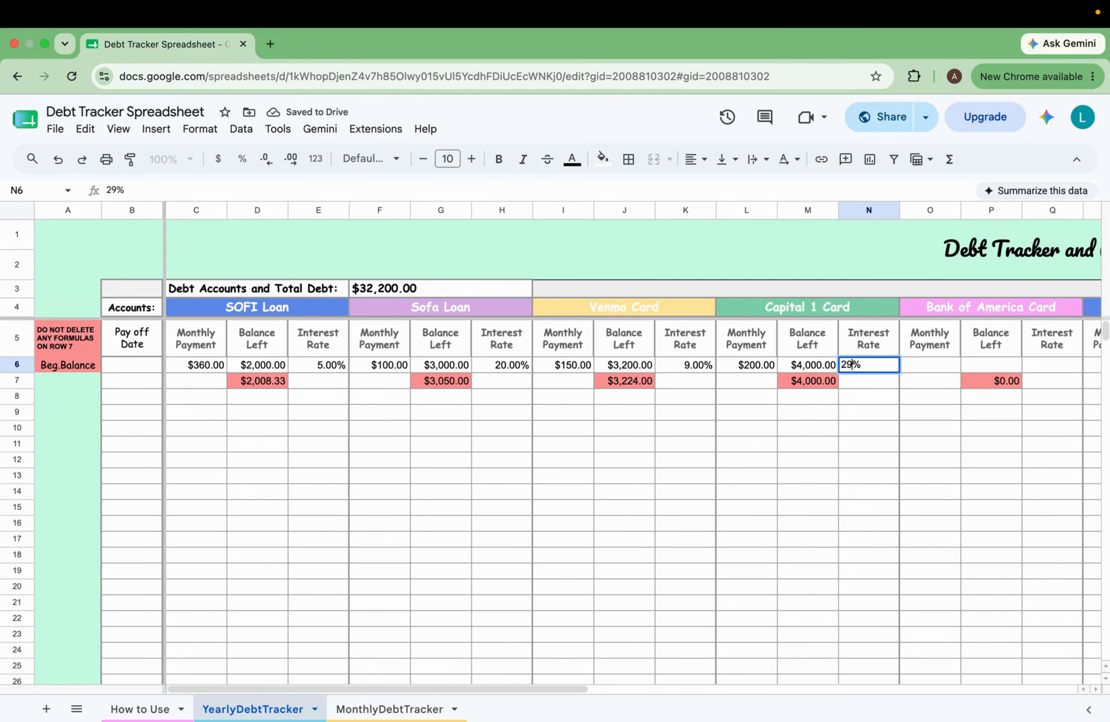
Enter a monthly payment of 150, a balance of 500 and an interest rate of 27% for the Bank of America Card in row 6
{"action": "left_click", "coordinate": [930, 359]}
{"action": "left_click", "coordinate": [984, 368]}
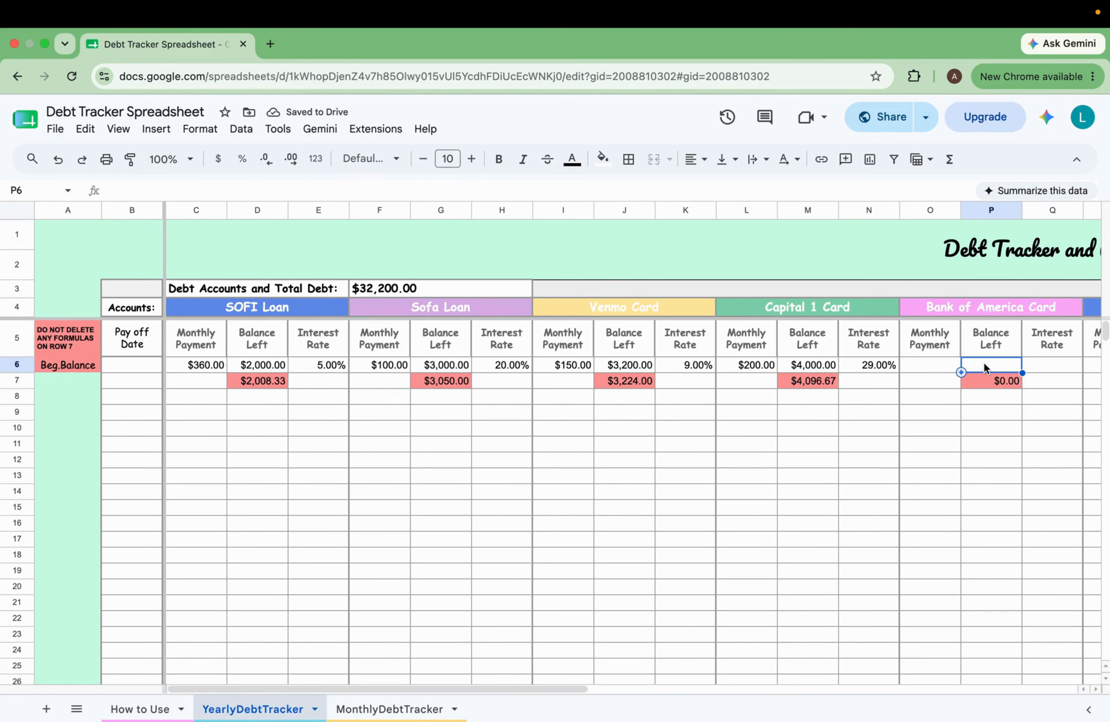
{"action": "scroll", "coordinate": [983, 368], "scroll_direction": "right", "scroll_amount": 3}
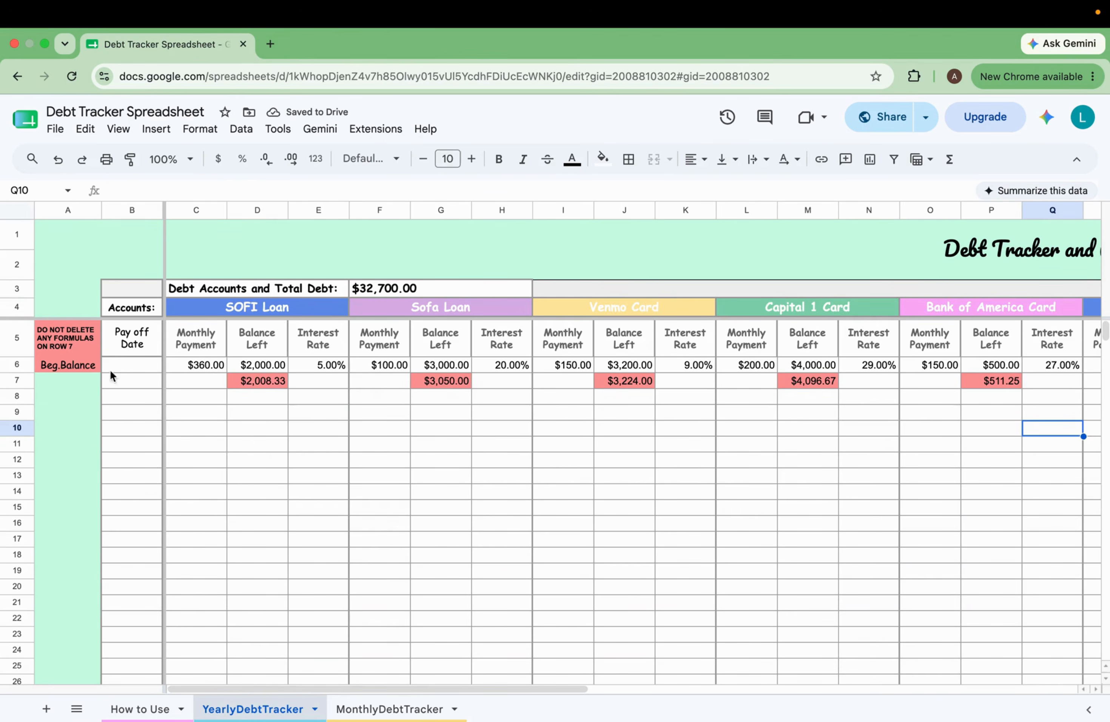
Review the row 6 payments, beginning balances and interest rates across all accounts, ending at the SOFI Loan
{"action": "scroll", "coordinate": [711, 361], "scroll_direction": "right", "scroll_amount": 3}
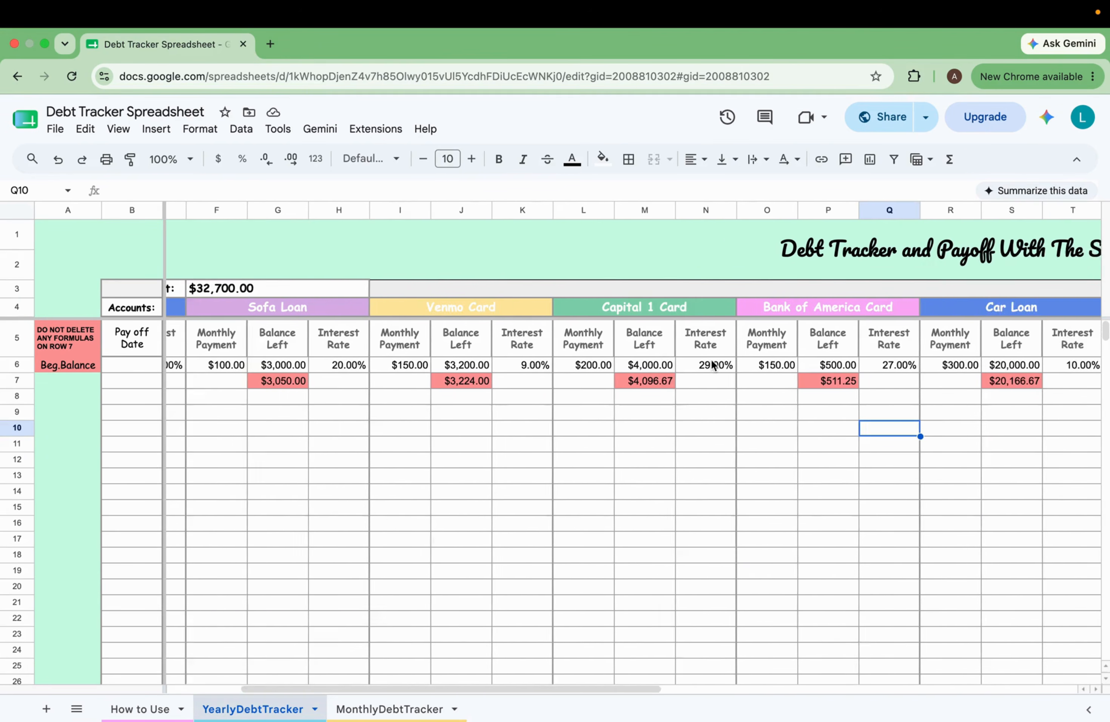
{"action": "scroll", "coordinate": [711, 365], "scroll_direction": "right", "scroll_amount": 5}
{"action": "scroll", "coordinate": [72, 333], "scroll_direction": "left", "scroll_amount": 8}
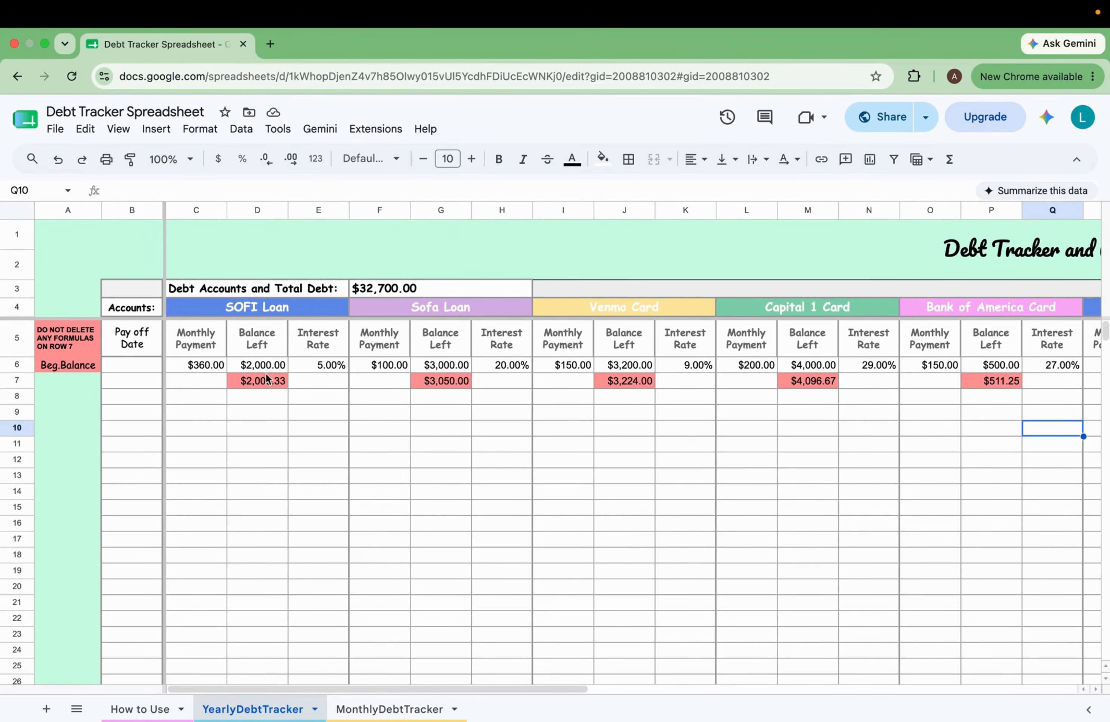
{"action": "left_click", "coordinate": [204, 362]}
{"action": "left_click", "coordinate": [244, 367]}
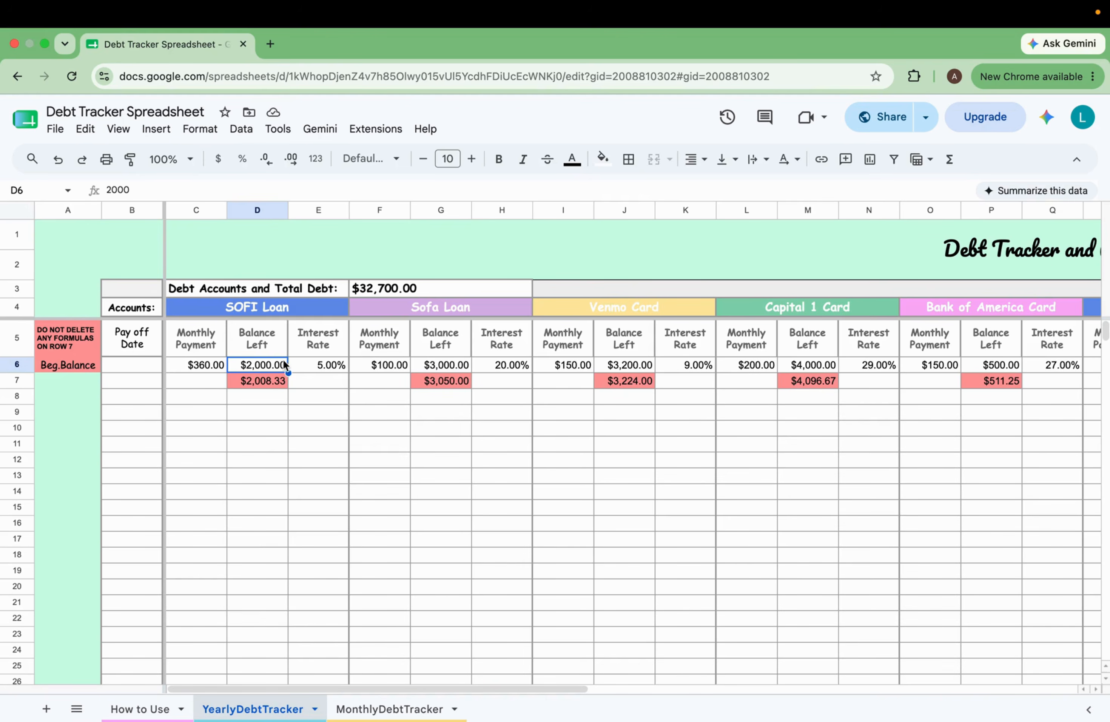
Examine the Balance Left formulas in row 7 for the SOFI Loan, Sofa Loan, Venmo Card, Bank of America Card and remaining accounts
{"action": "left_click", "coordinate": [270, 382]}
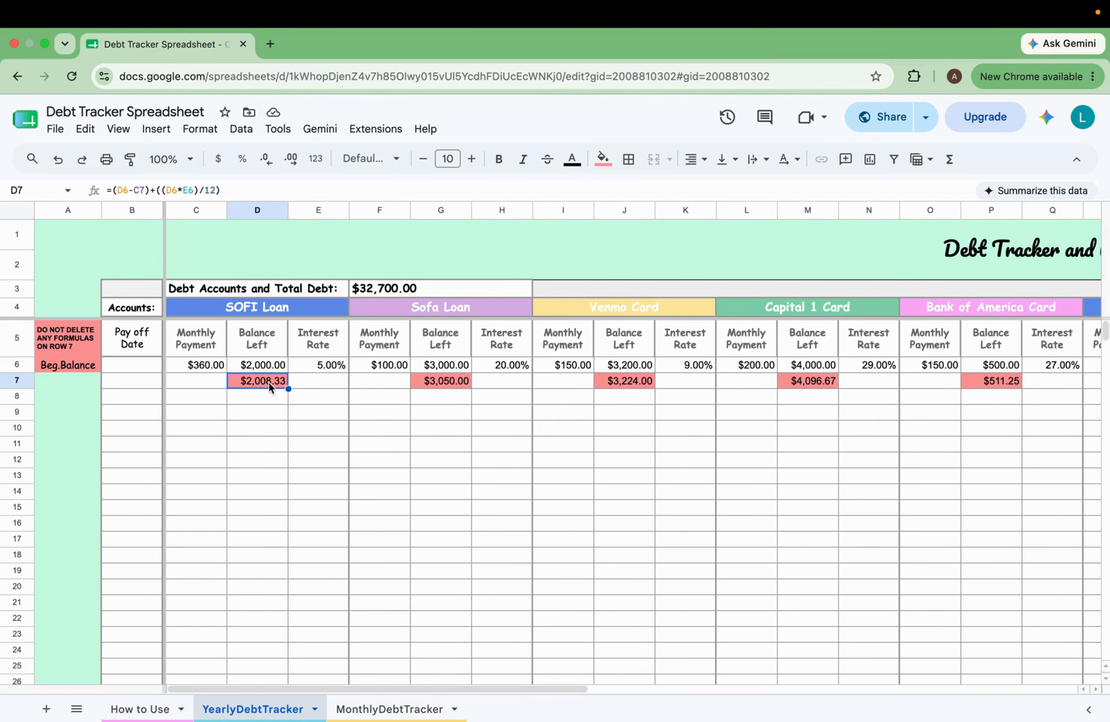
{"action": "left_click", "coordinate": [445, 379]}
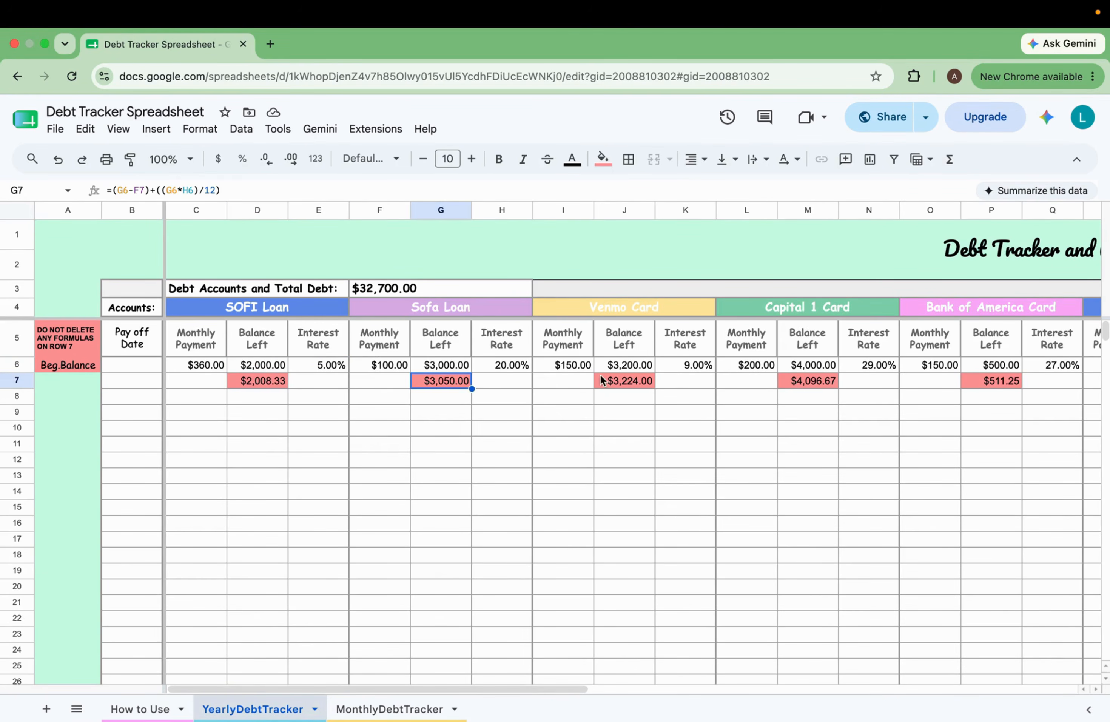
{"action": "left_click", "coordinate": [627, 383]}
{"action": "left_click", "coordinate": [986, 388]}
{"action": "scroll", "coordinate": [986, 388], "scroll_direction": "right", "scroll_amount": 5}
{"action": "scroll", "coordinate": [985, 388], "scroll_direction": "left", "scroll_amount": 5}
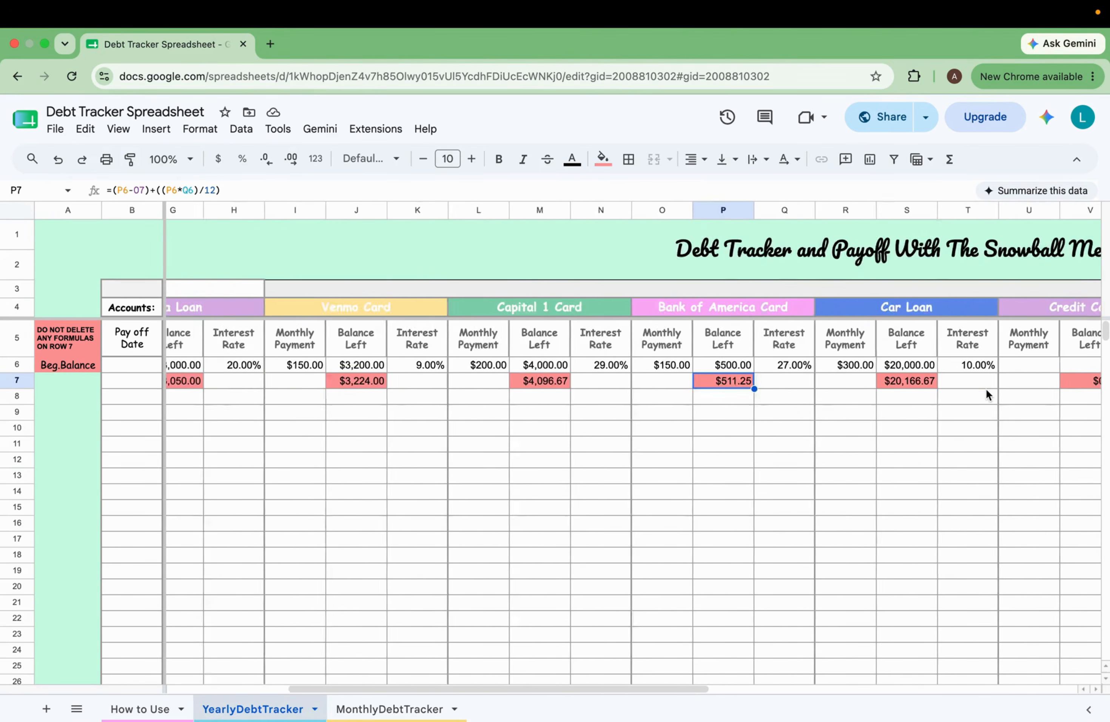
{"action": "scroll", "coordinate": [987, 390], "scroll_direction": "right", "scroll_amount": 4}
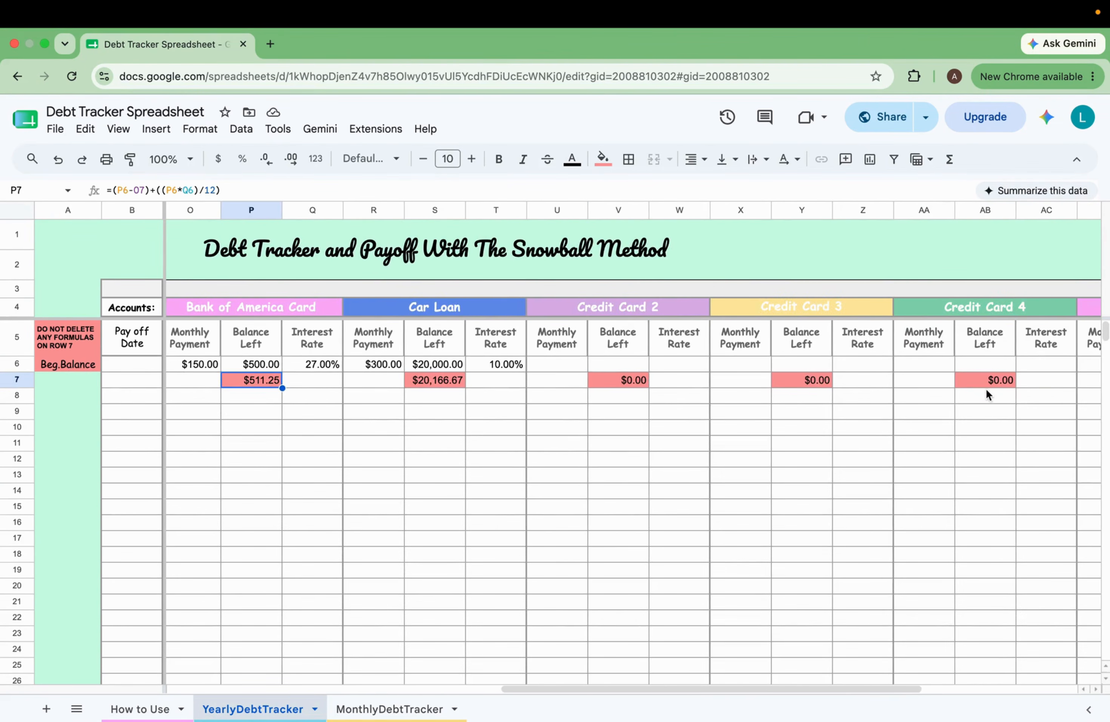
{"action": "scroll", "coordinate": [802, 375], "scroll_direction": "left", "scroll_amount": 10}
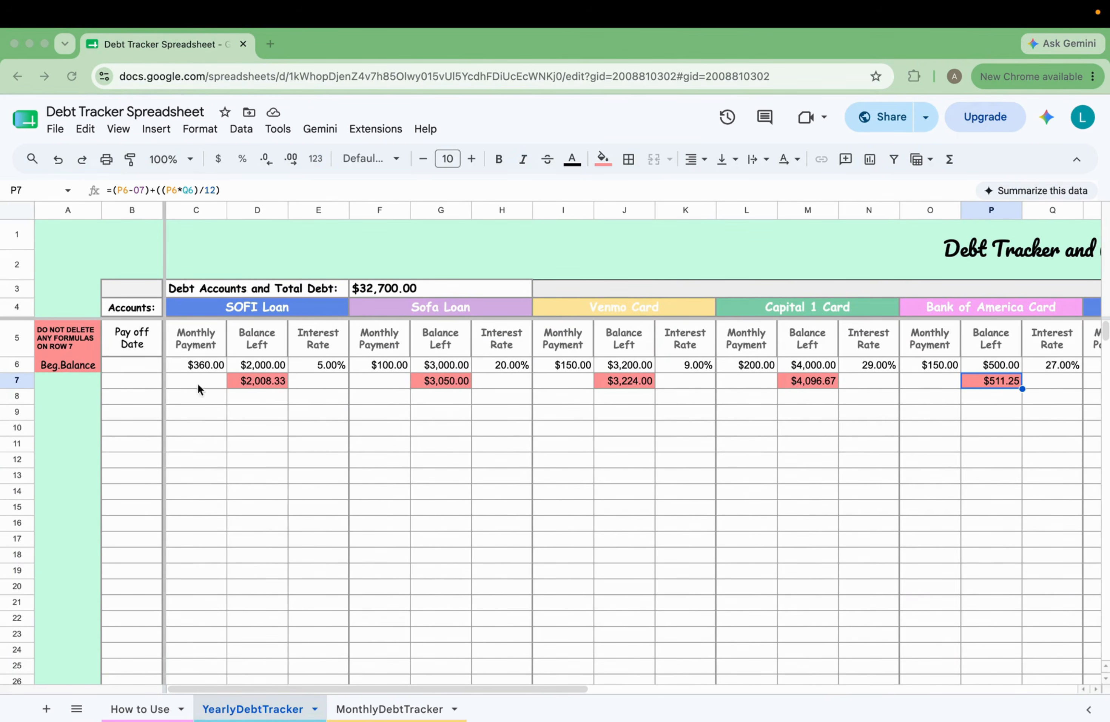
Copy the SOFI Loan's monthly payment and interest rate from row 6 into row 7 and check its Balance Left formula
{"action": "left_click", "coordinate": [210, 366]}
{"action": "key", "text": "Right"}
{"action": "key", "text": "Right"}
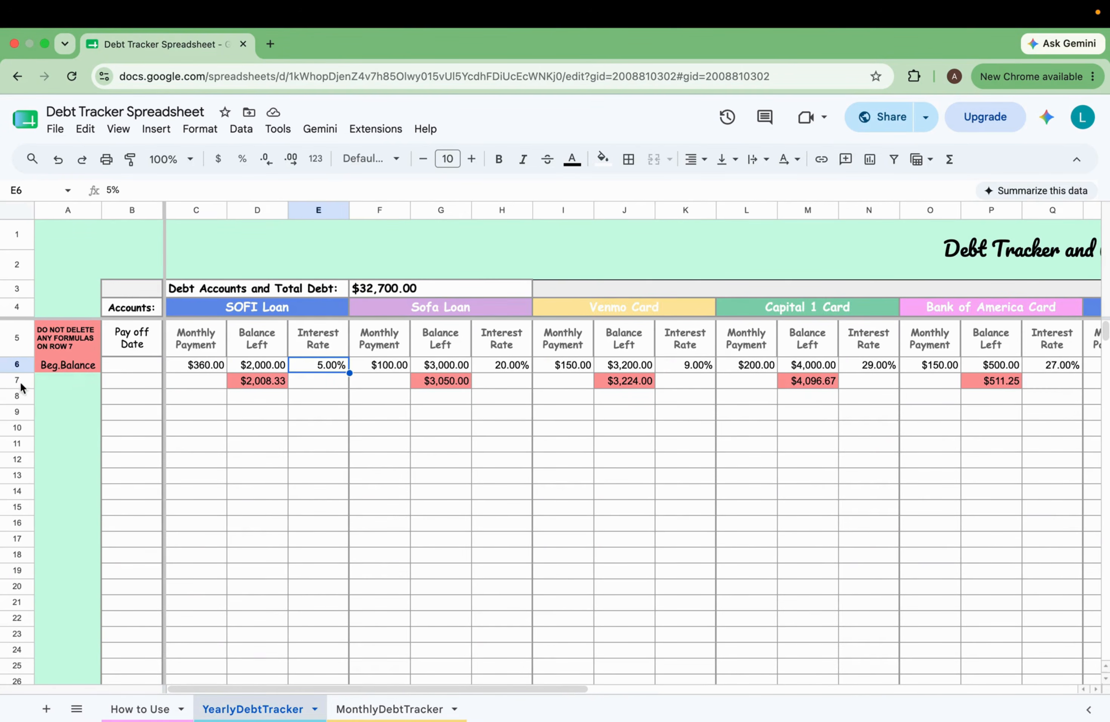
{"action": "left_click", "coordinate": [207, 373]}
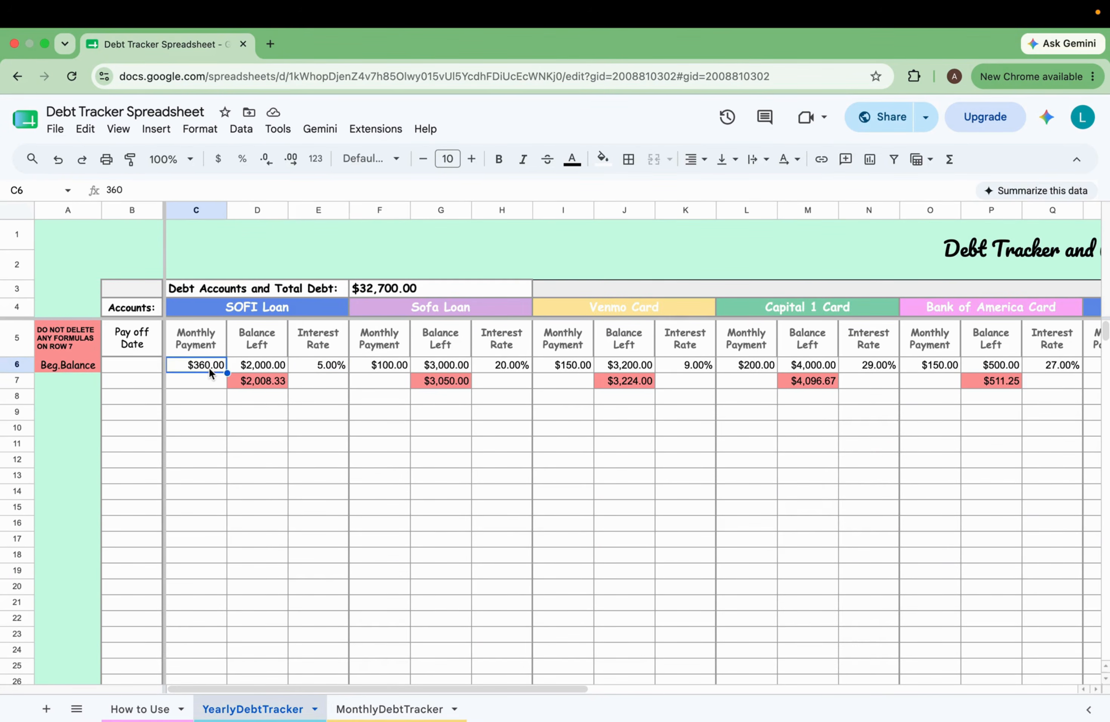
{"action": "left_click_drag", "start_coordinate": [225, 383], "coordinate": [225, 386]}
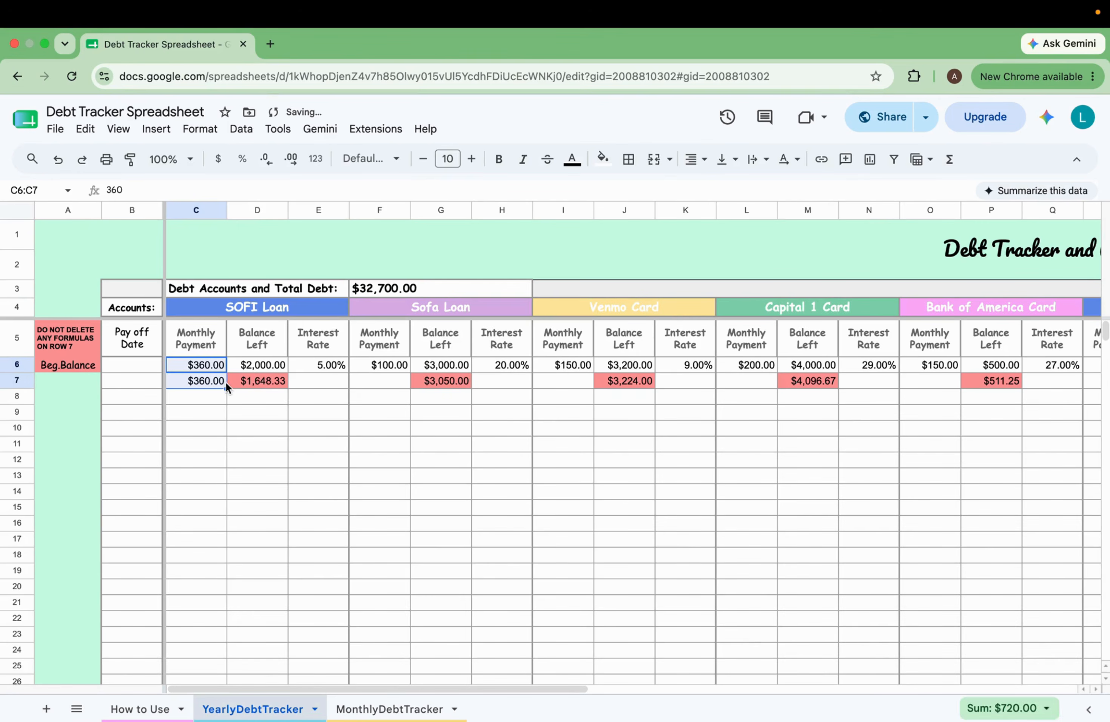
{"action": "left_click", "coordinate": [316, 370]}
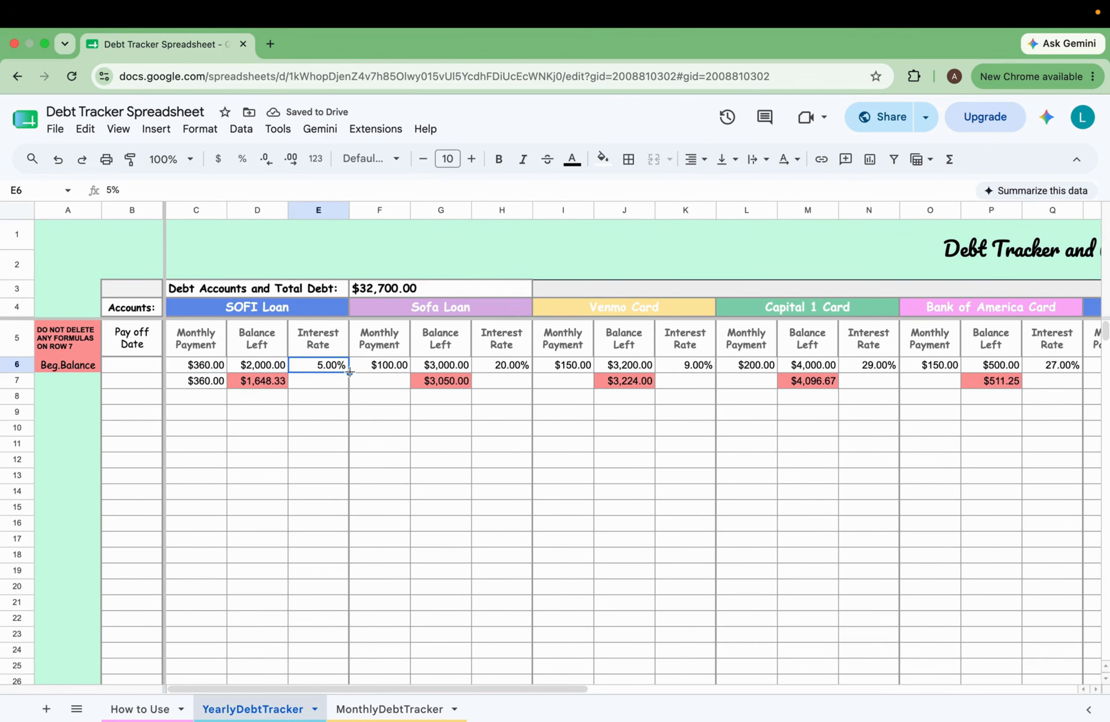
{"action": "left_click_drag", "start_coordinate": [349, 381], "coordinate": [346, 386]}
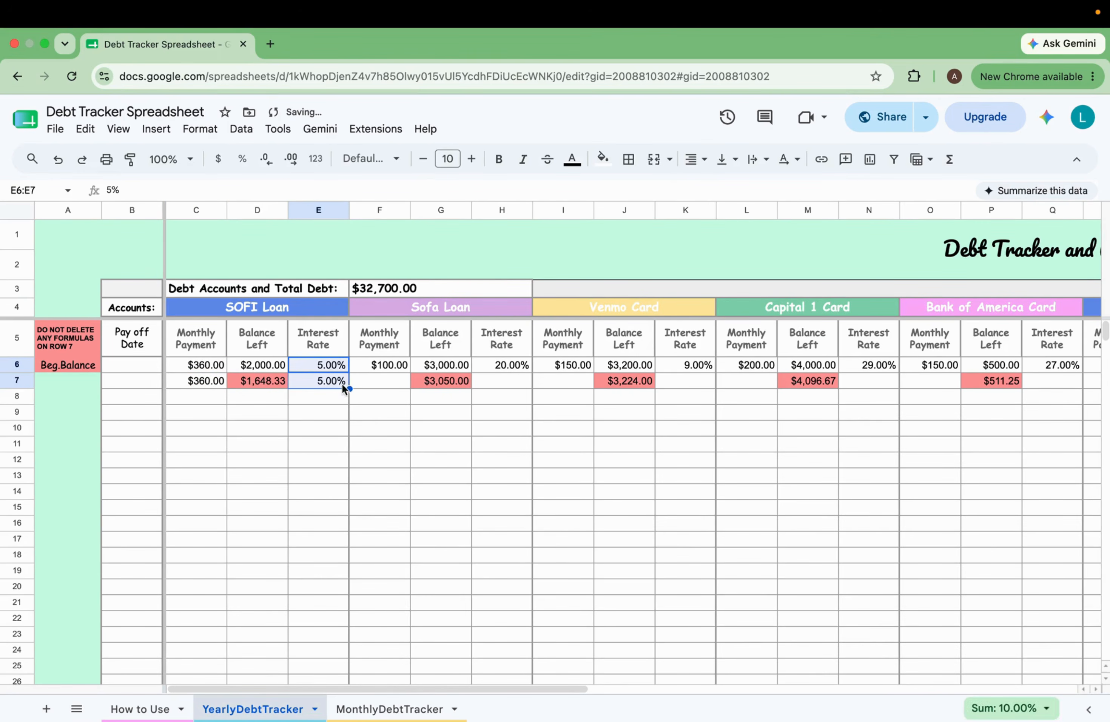
{"action": "left_click", "coordinate": [246, 380]}
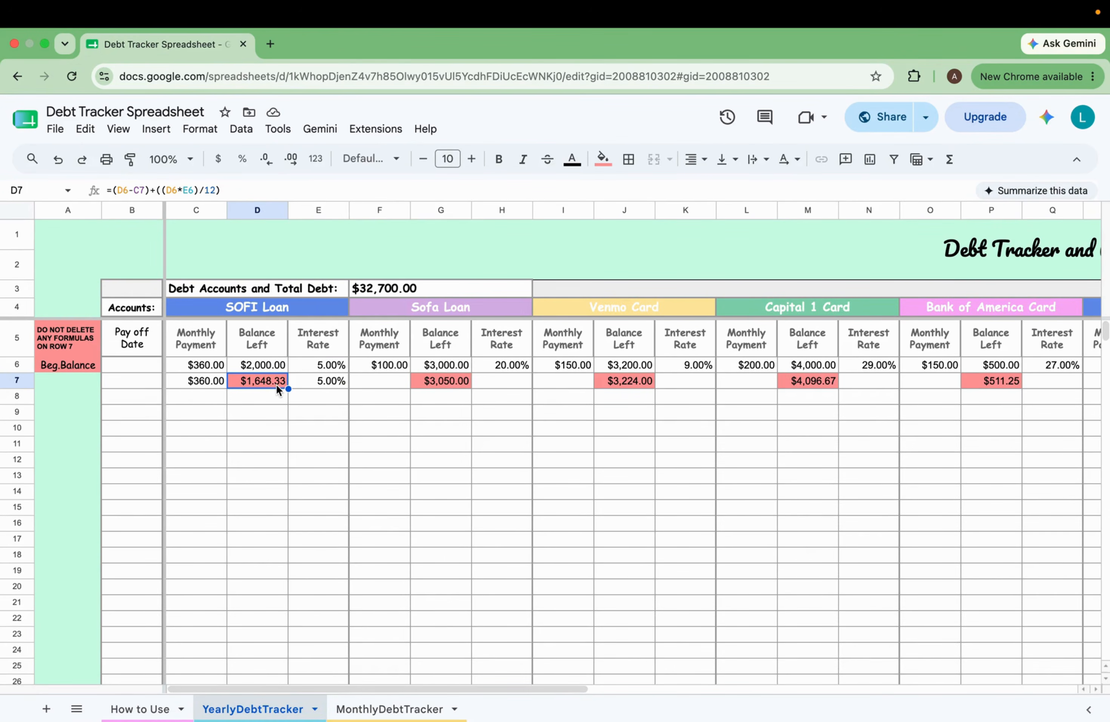
Copy the monthly payments and interest rates of the Sofa Loan, Venmo Card, Capital 1 Card and Bank of America Card from row 6 into row 7
{"action": "left_click", "coordinate": [405, 368]}
{"action": "left_click_drag", "start_coordinate": [410, 373], "coordinate": [409, 387]}
{"action": "left_click", "coordinate": [530, 371]}
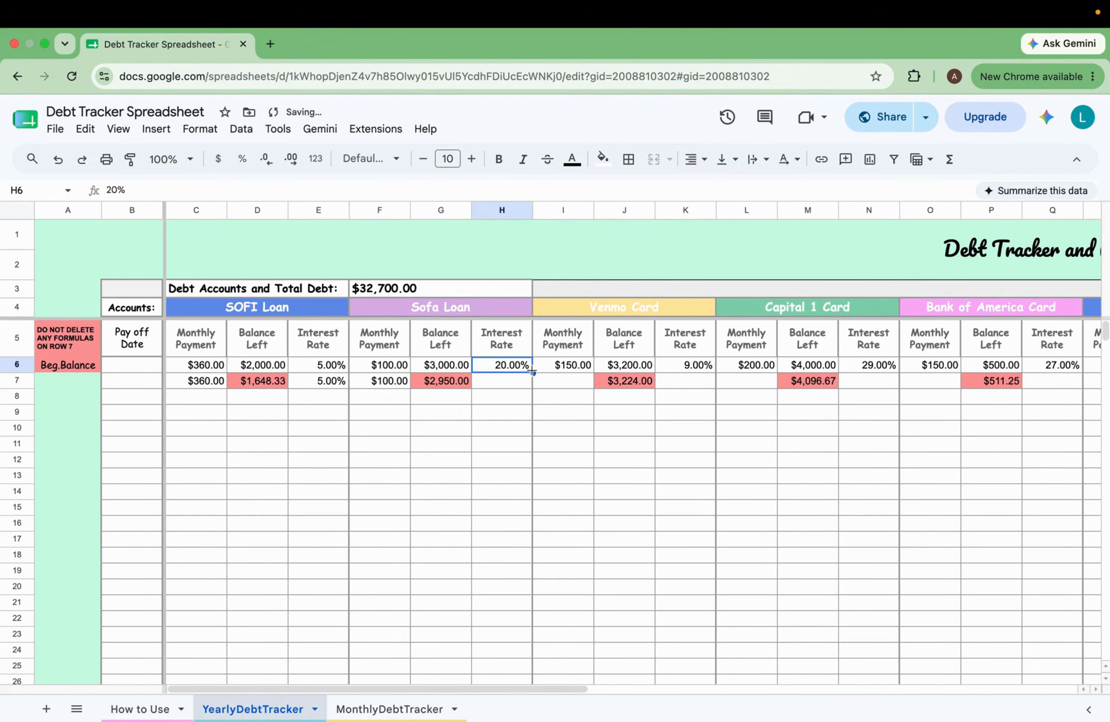
{"action": "left_click_drag", "start_coordinate": [533, 372], "coordinate": [593, 384]}
{"action": "left_click", "coordinate": [592, 370]}
{"action": "left_click", "coordinate": [687, 369]}
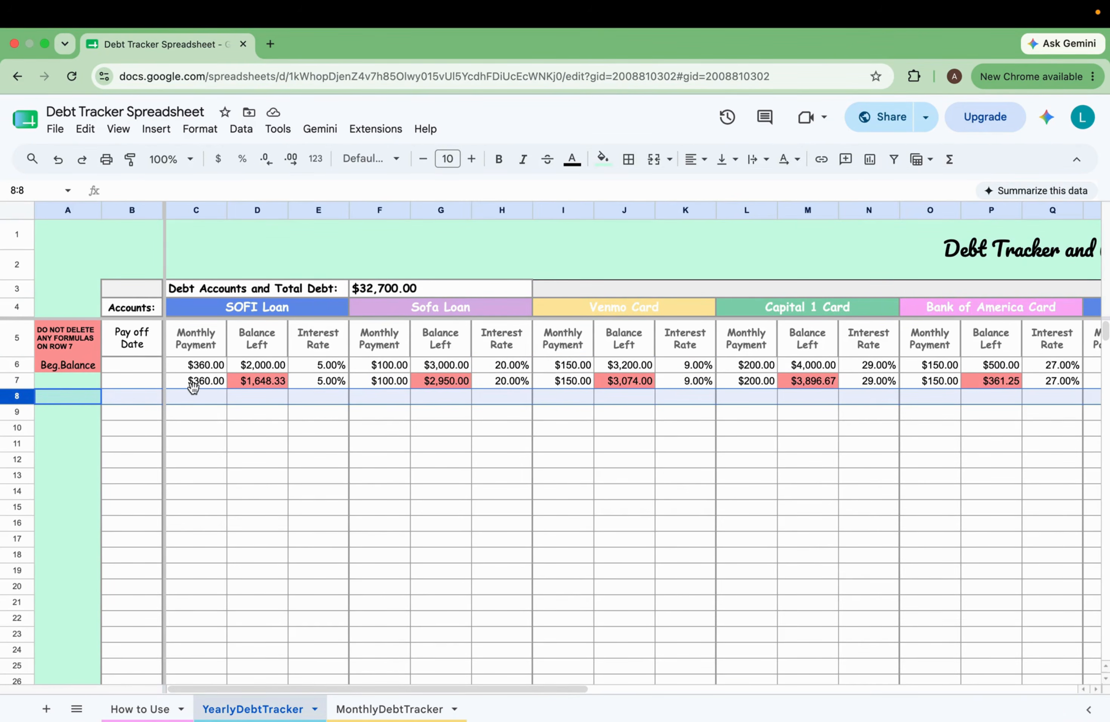
Fill the SOFI Loan's payment, balance and interest rate from row 7 down through row 18
{"action": "left_click", "coordinate": [216, 381]}
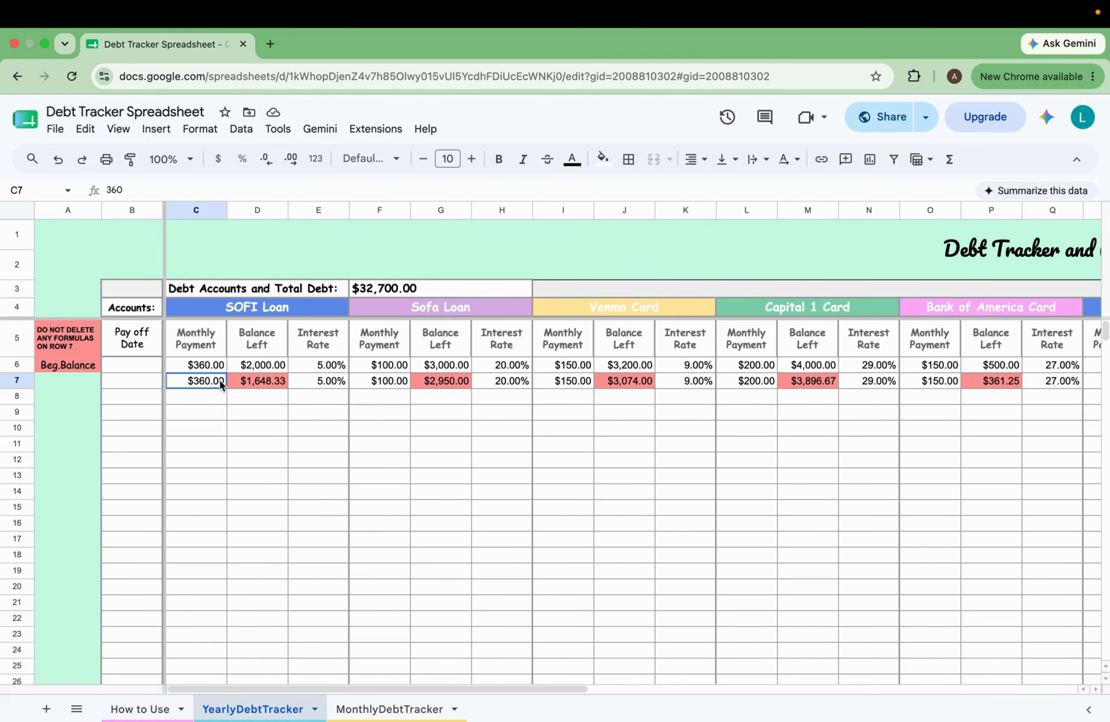
{"action": "left_click_drag", "start_coordinate": [219, 380], "coordinate": [326, 378]}
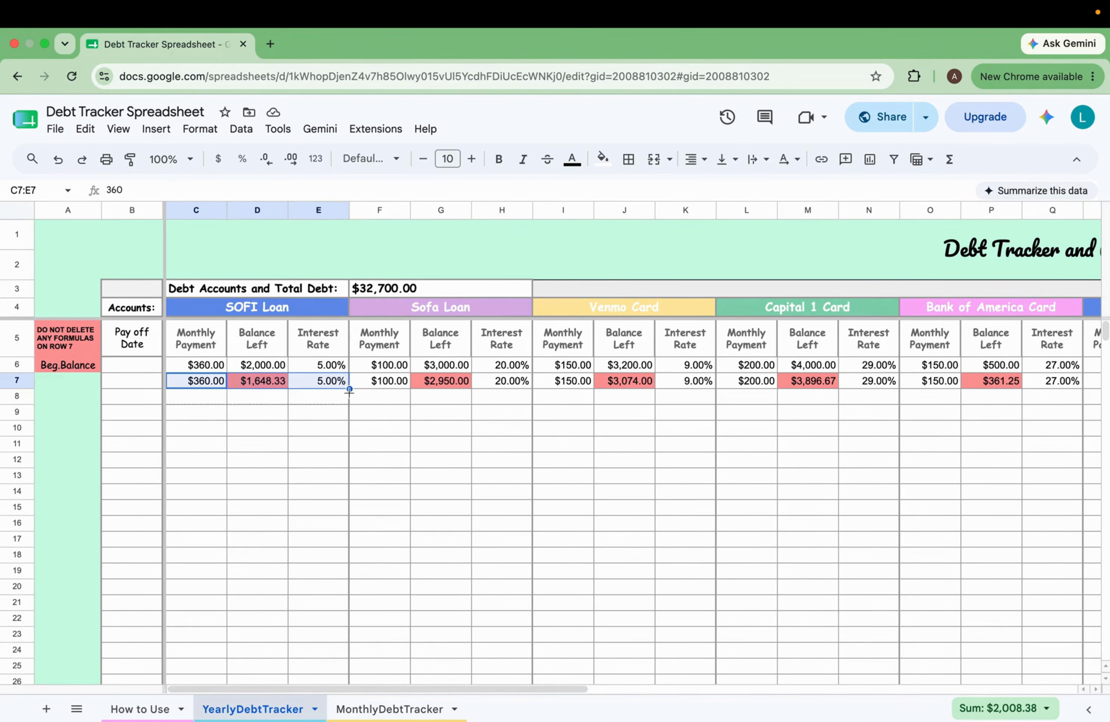
{"action": "left_click_drag", "start_coordinate": [350, 398], "coordinate": [349, 401]}
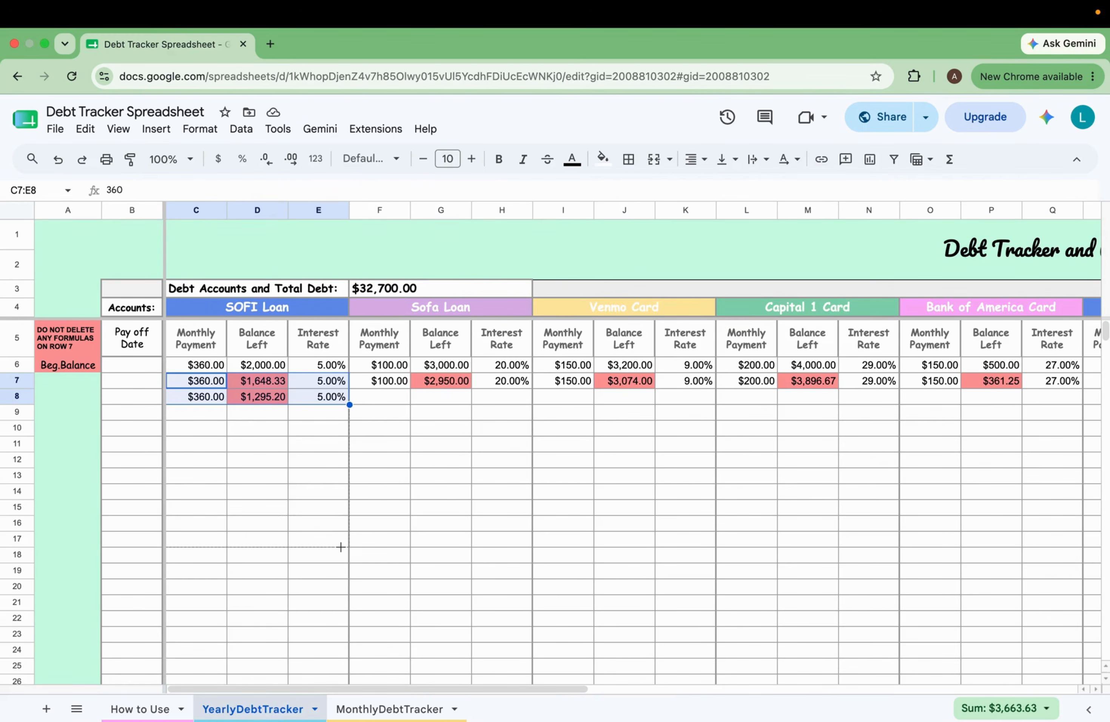
{"action": "left_click_drag", "start_coordinate": [341, 553], "coordinate": [341, 552]}
{"action": "scroll", "coordinate": [205, 427], "scroll_direction": "down", "scroll_amount": 1}
Highlight the SOFI Loan's payment, balance and interest rate cells in row 12 (C12:E12) with the custom yellow fill
{"action": "left_click", "coordinate": [205, 427]}
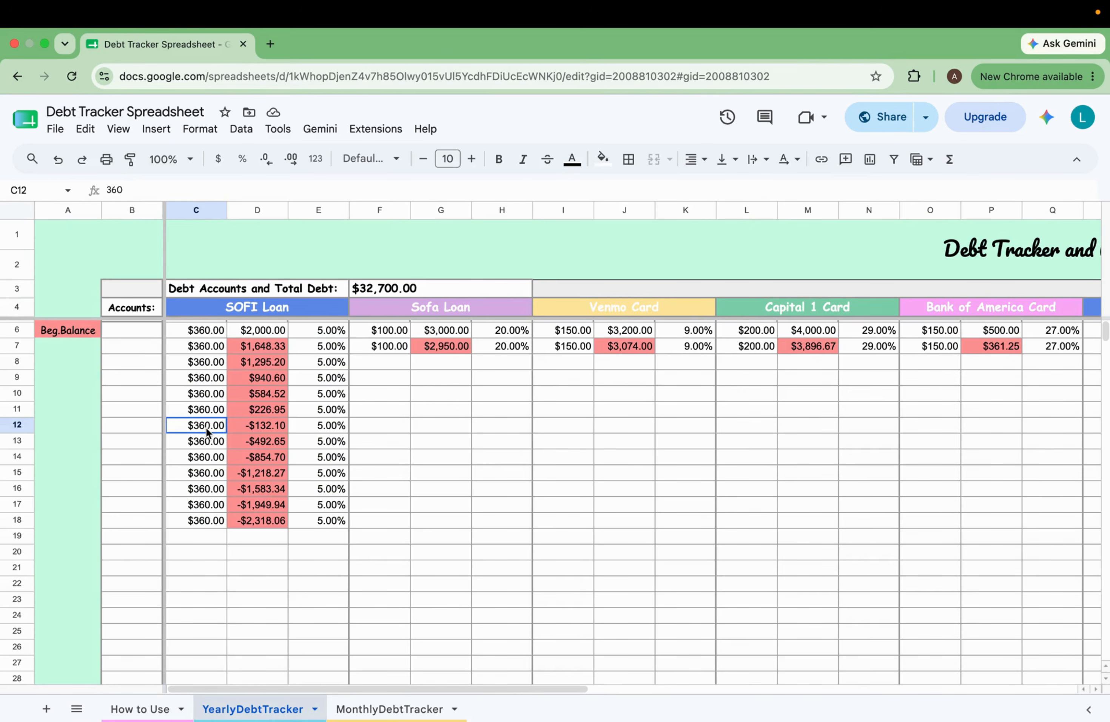
{"action": "left_click_drag", "start_coordinate": [205, 427], "coordinate": [308, 431]}
{"action": "left_click", "coordinate": [603, 159]}
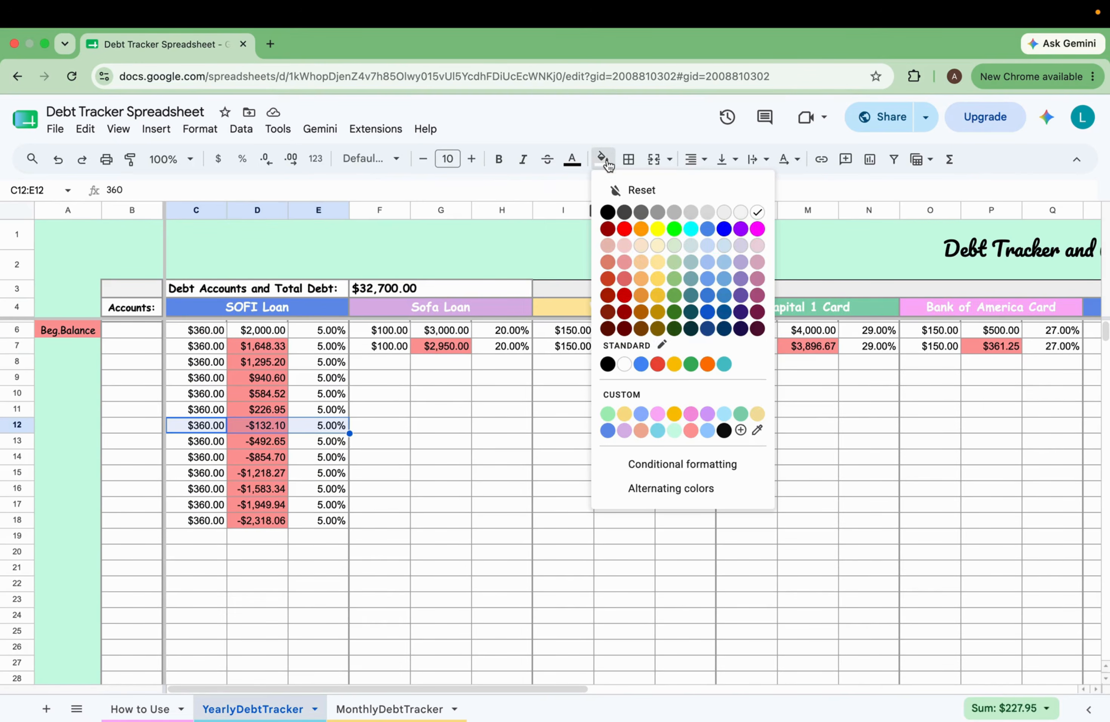
{"action": "left_click", "coordinate": [625, 413]}
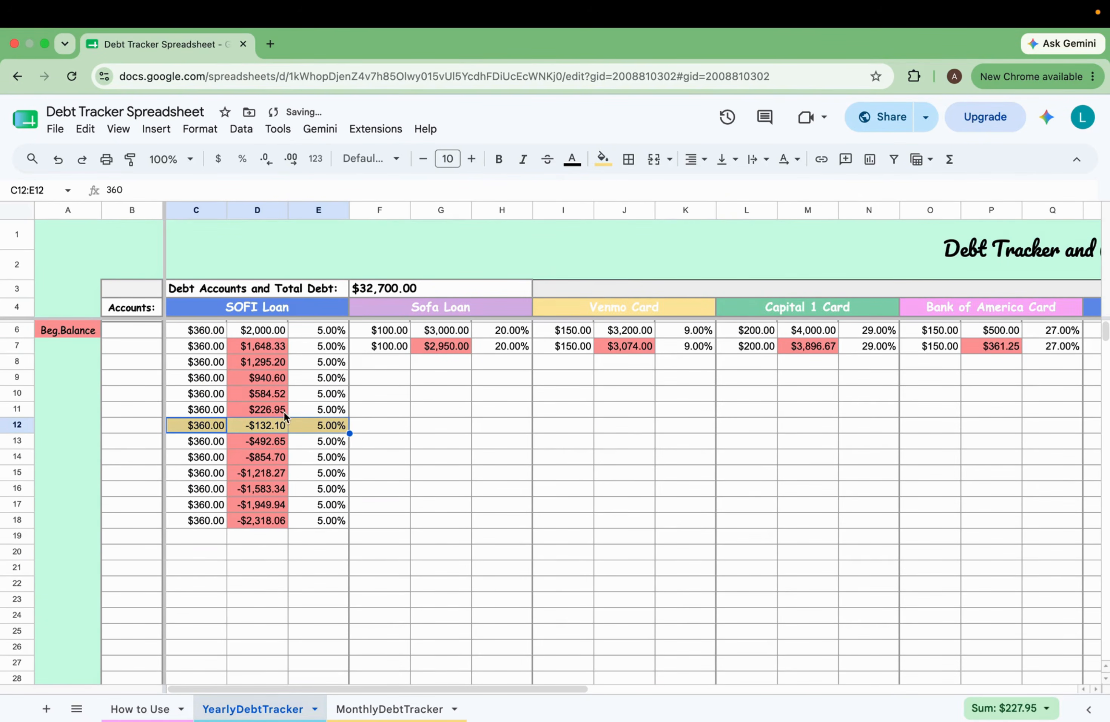
{"action": "left_click", "coordinate": [291, 428]}
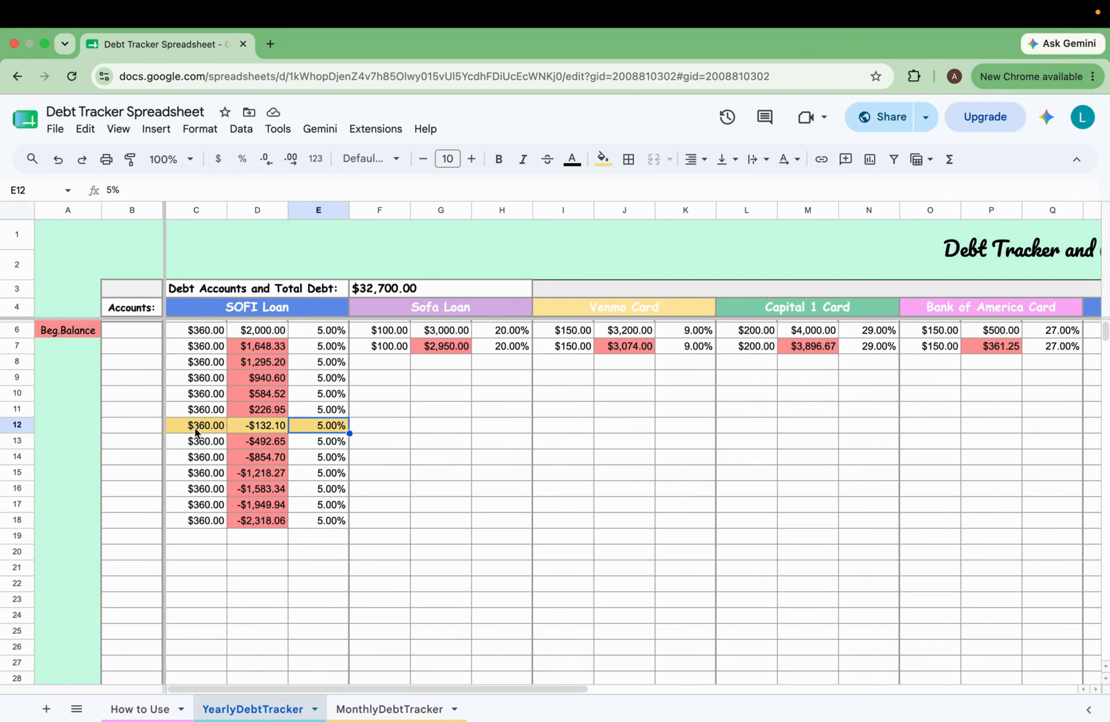
Enter the Pay off Date column from 7/22/2026 in row 6 to 11/23/2027 in row 22
{"action": "scroll", "coordinate": [199, 445], "scroll_direction": "up", "scroll_amount": 1}
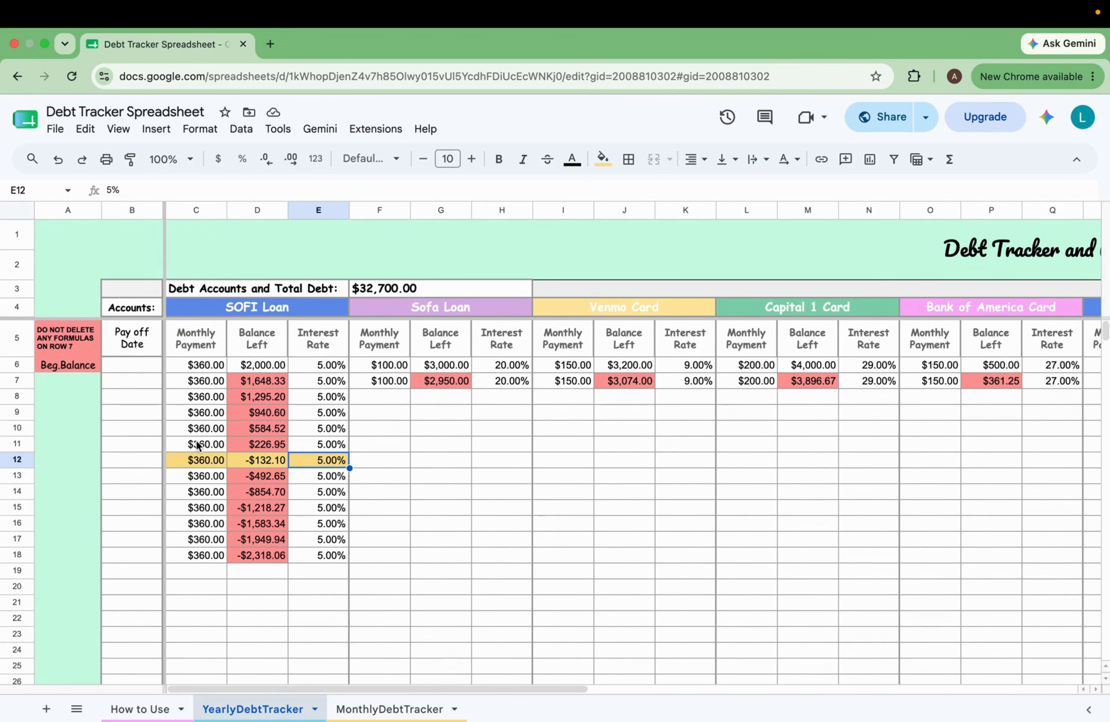
{"action": "double_click", "coordinate": [133, 365]}
{"action": "left_click", "coordinate": [132, 498]}
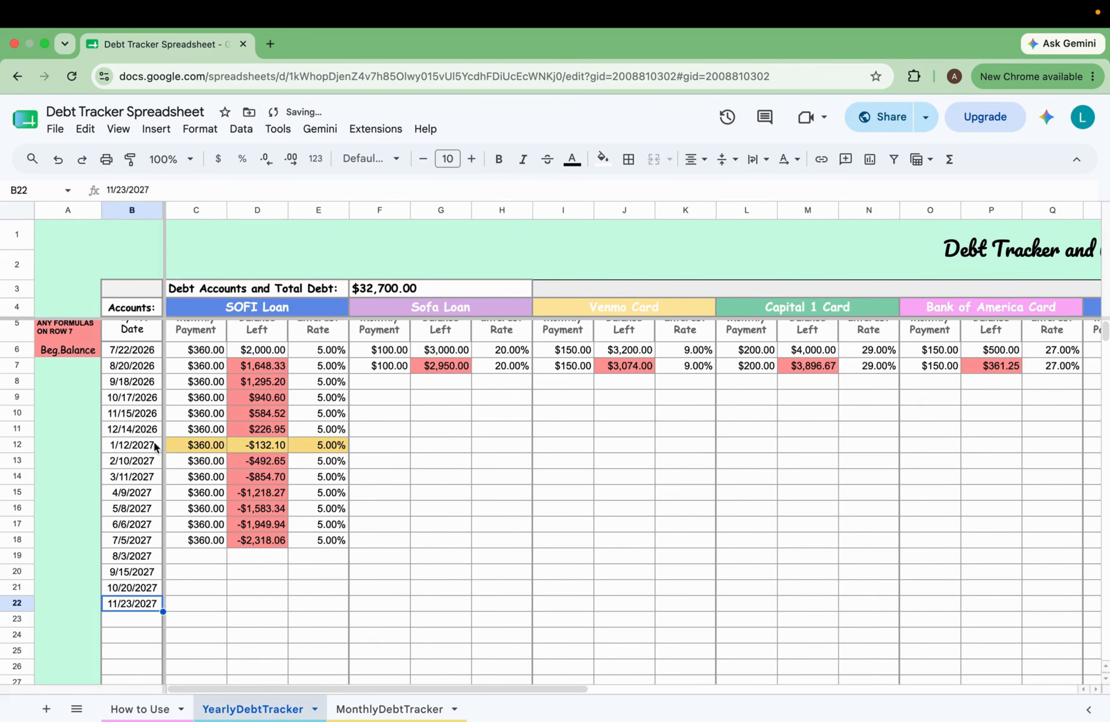
Fill the 1/12/2027 pay off date cell with the same yellow and select the 12/14/2026 row of the SOFI Loan (B11:E11)
{"action": "left_click", "coordinate": [145, 446]}
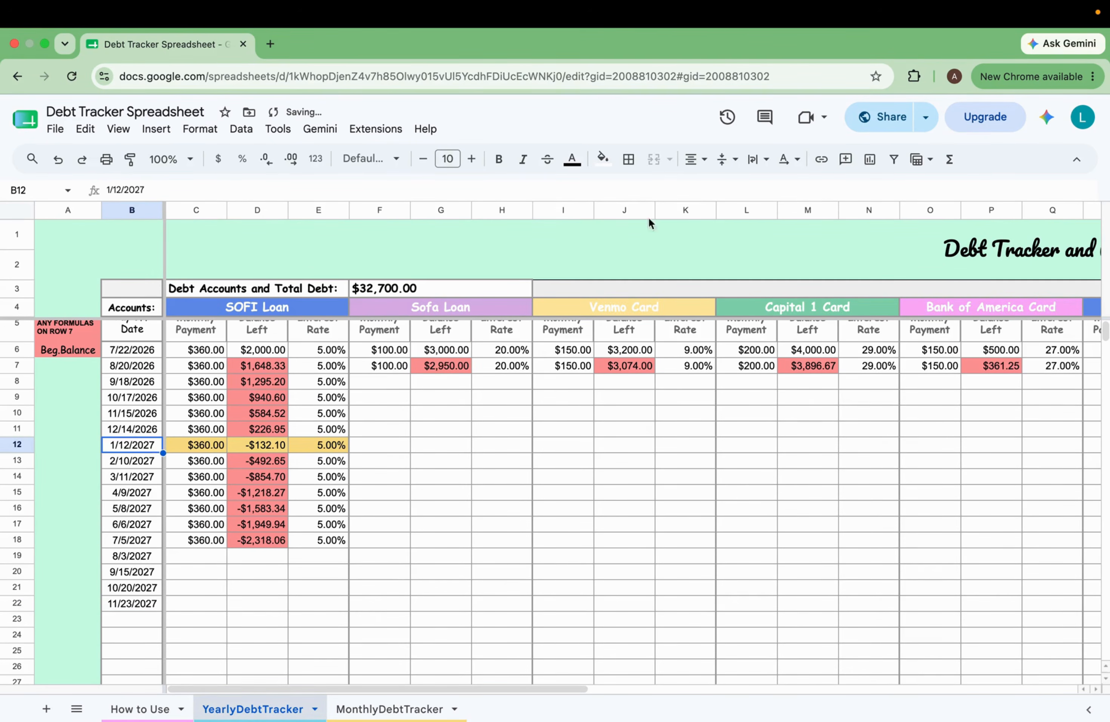
{"action": "left_click", "coordinate": [131, 435]}
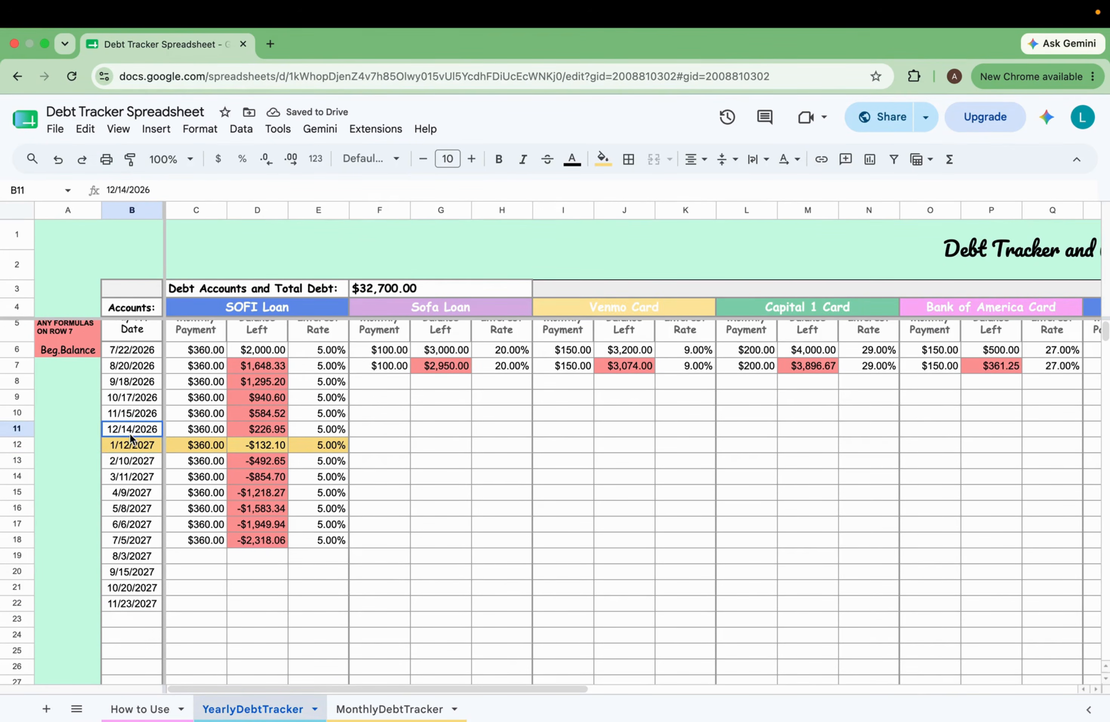
{"action": "left_click_drag", "start_coordinate": [131, 437], "coordinate": [313, 431]}
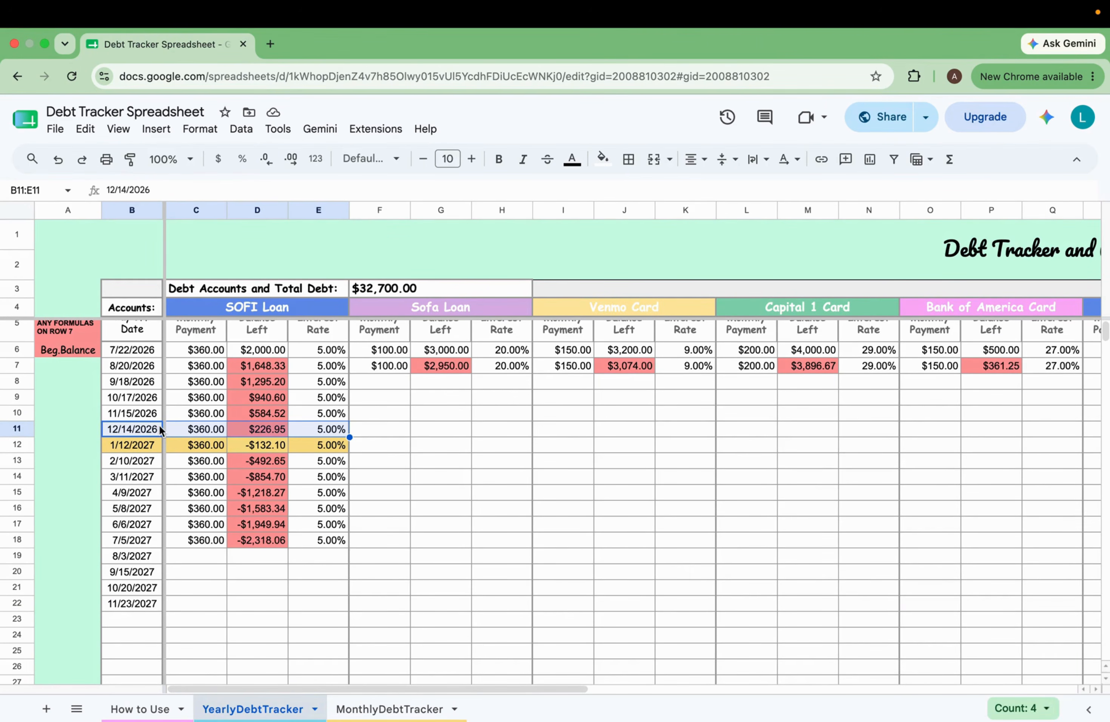
{"action": "scroll", "coordinate": [308, 416], "scroll_direction": "up", "scroll_amount": 1}
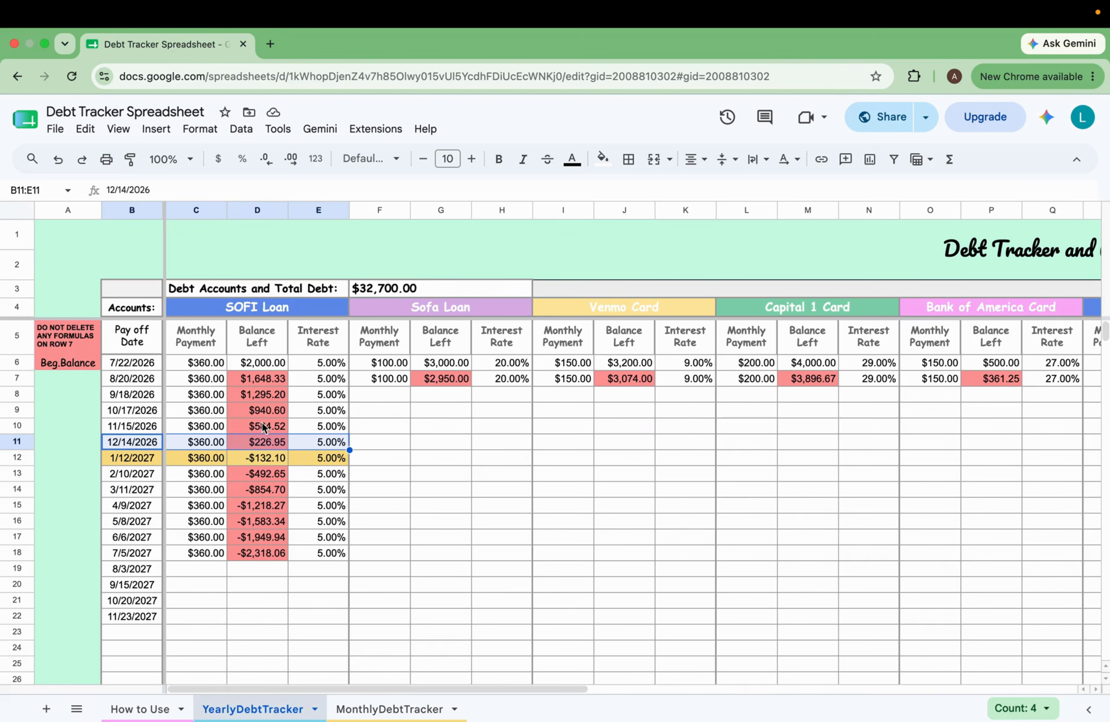
{"action": "left_click", "coordinate": [182, 460]}
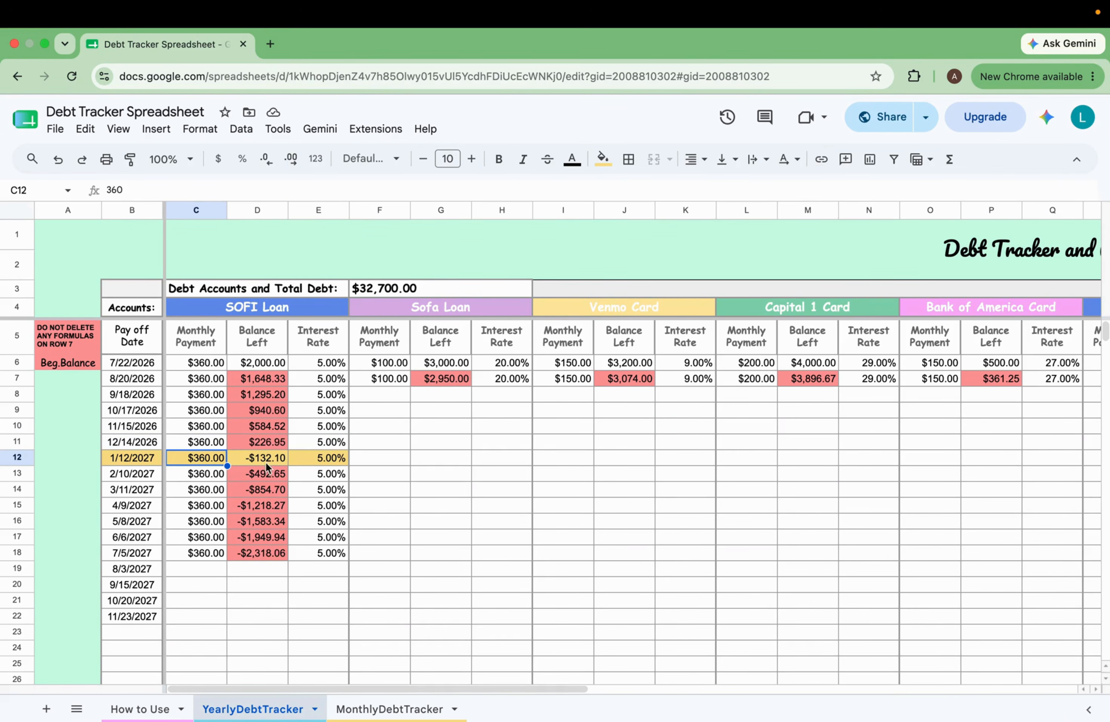
{"action": "left_click", "coordinate": [141, 458]}
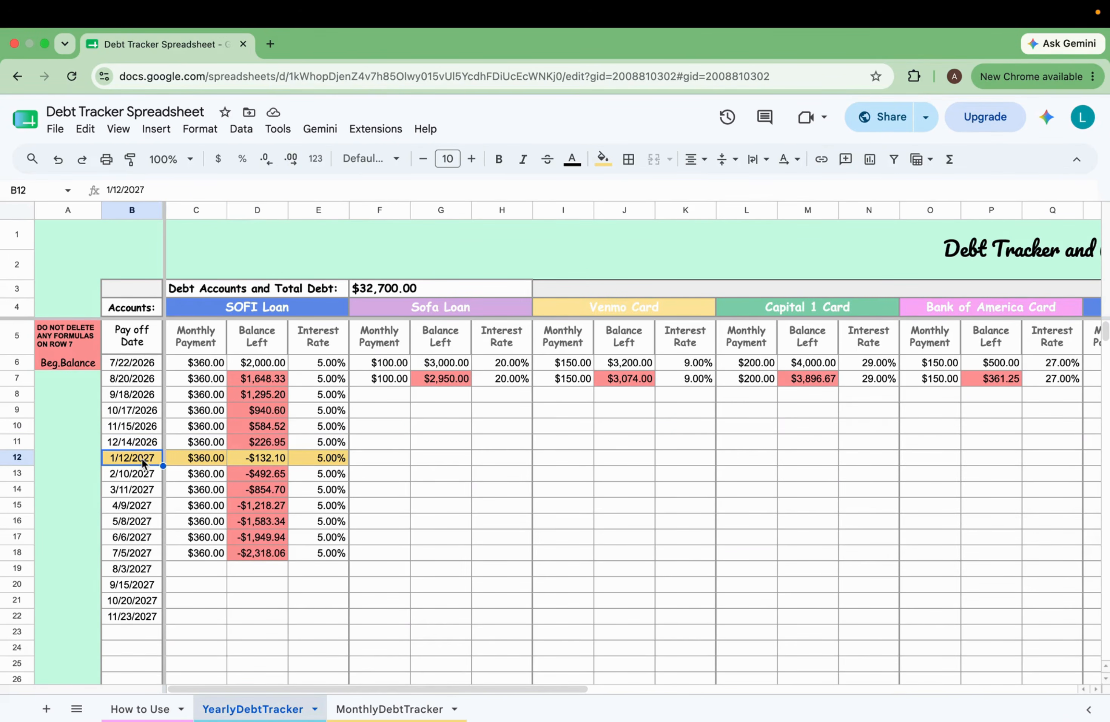
{"action": "left_click", "coordinate": [378, 460]}
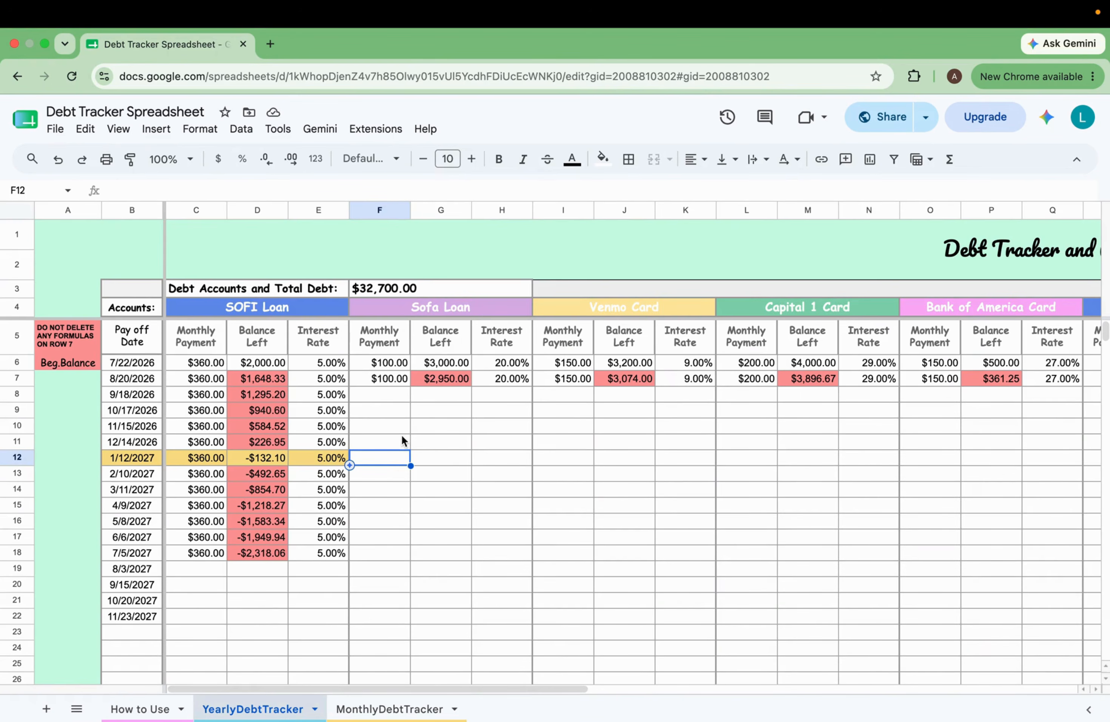
Fill the Sofa Loan's payment, balance and interest rate (F7:H7) from row 7 down through row 50
{"action": "left_click", "coordinate": [385, 381]}
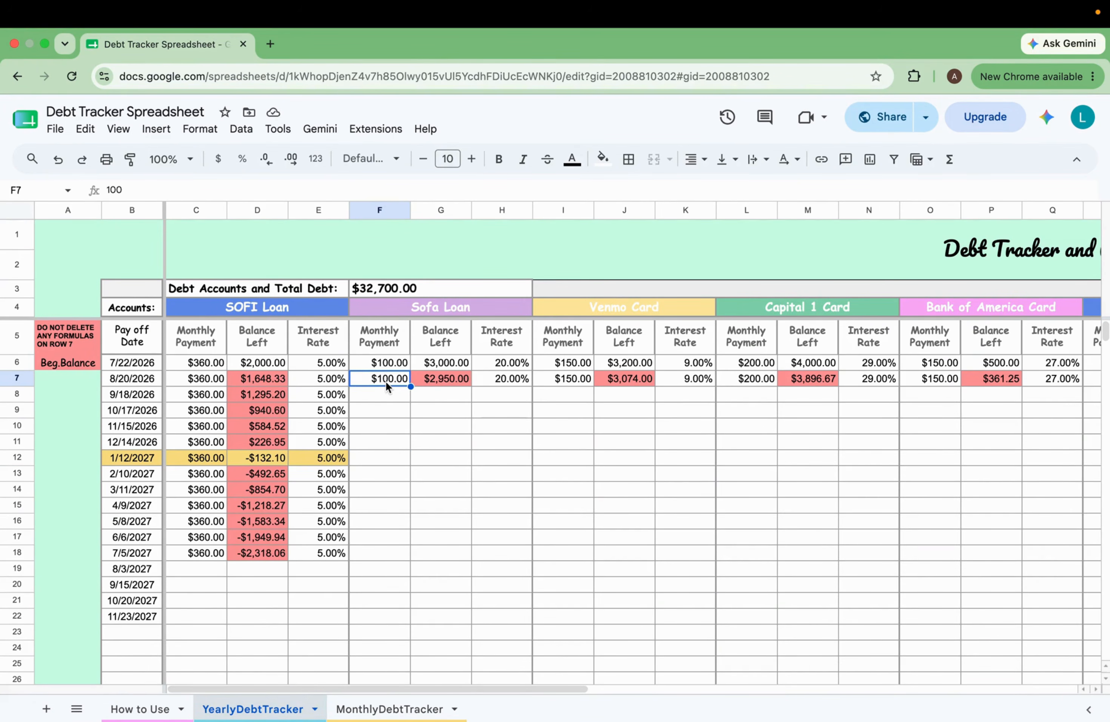
{"action": "left_click_drag", "start_coordinate": [383, 381], "coordinate": [473, 379]}
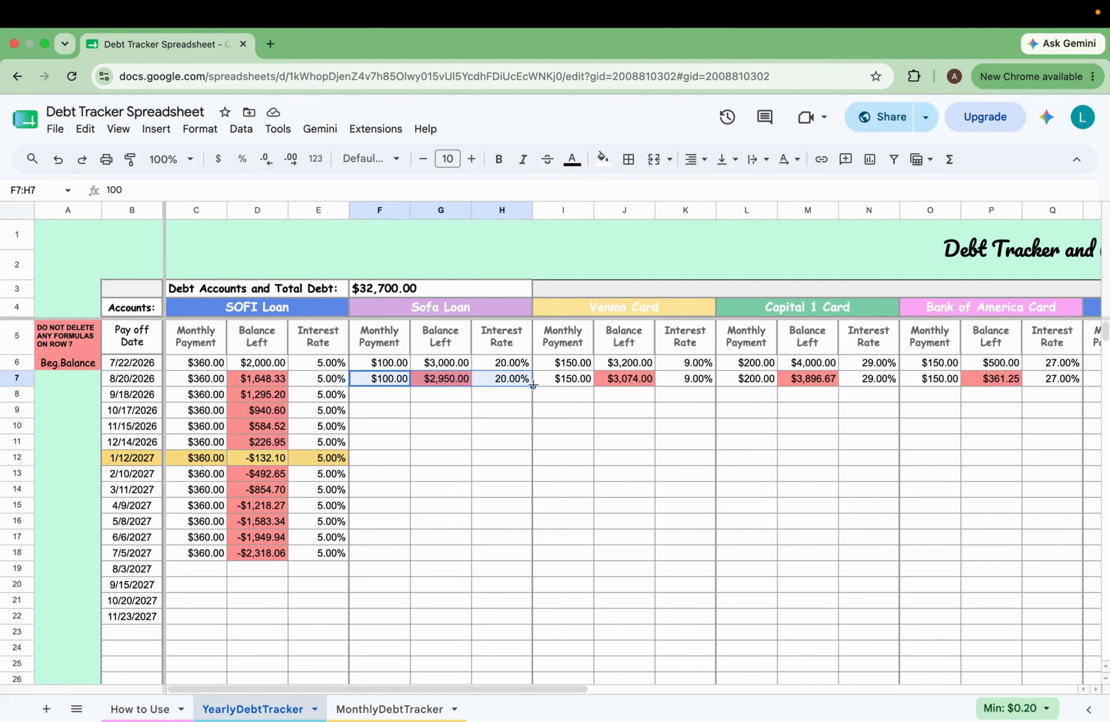
{"action": "left_click_drag", "start_coordinate": [533, 387], "coordinate": [531, 442]}
{"action": "left_click_drag", "start_coordinate": [523, 556], "coordinate": [523, 607]}
{"action": "scroll", "coordinate": [521, 609], "scroll_direction": "down", "scroll_amount": 3}
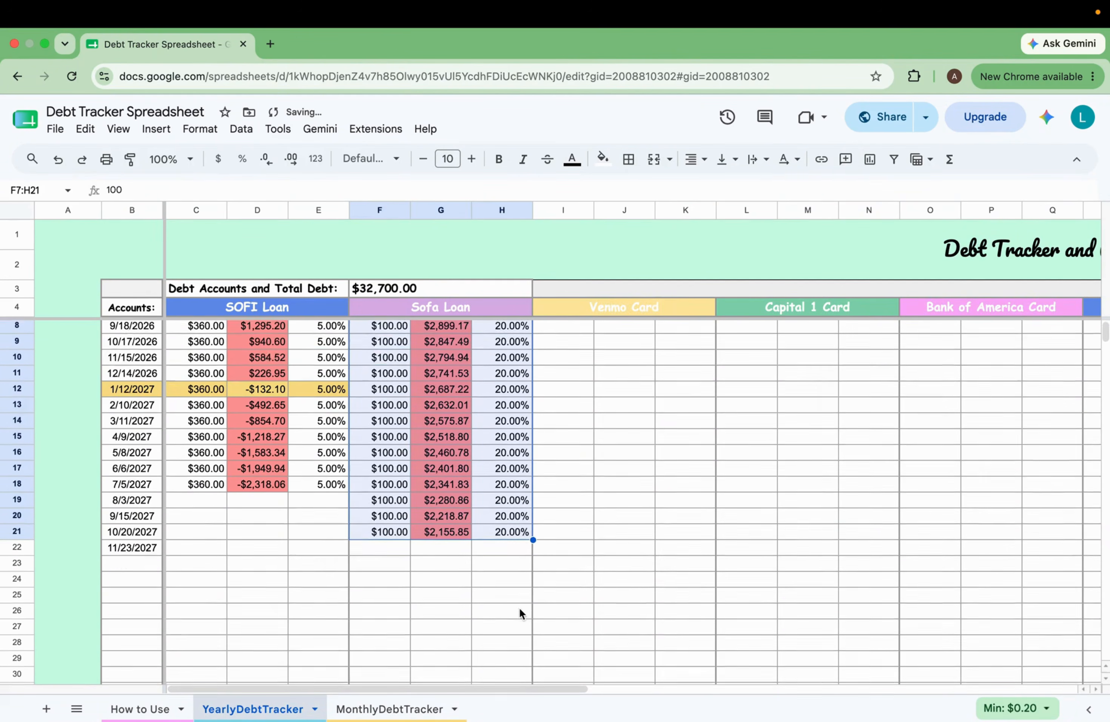
{"action": "left_click_drag", "start_coordinate": [533, 522], "coordinate": [528, 646]}
{"action": "scroll", "coordinate": [528, 647], "scroll_direction": "down", "scroll_amount": 3}
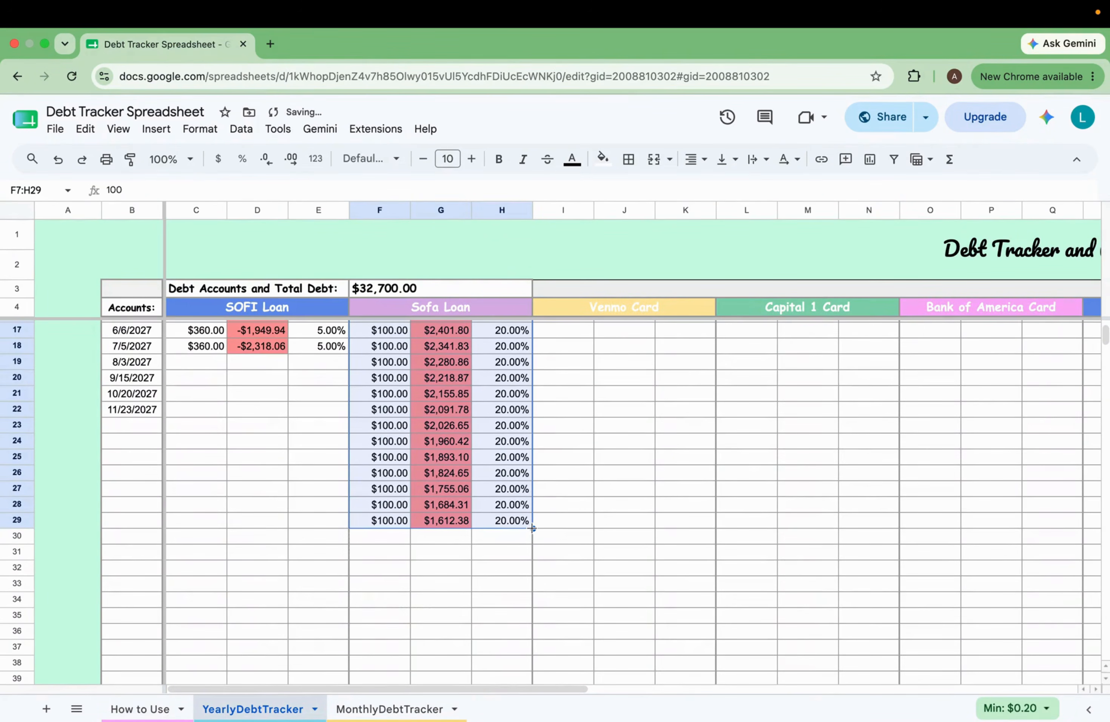
{"action": "left_click_drag", "start_coordinate": [532, 528], "coordinate": [527, 648]}
{"action": "scroll", "coordinate": [528, 648], "scroll_direction": "down", "scroll_amount": 3}
{"action": "left_click_drag", "start_coordinate": [532, 567], "coordinate": [532, 662]}
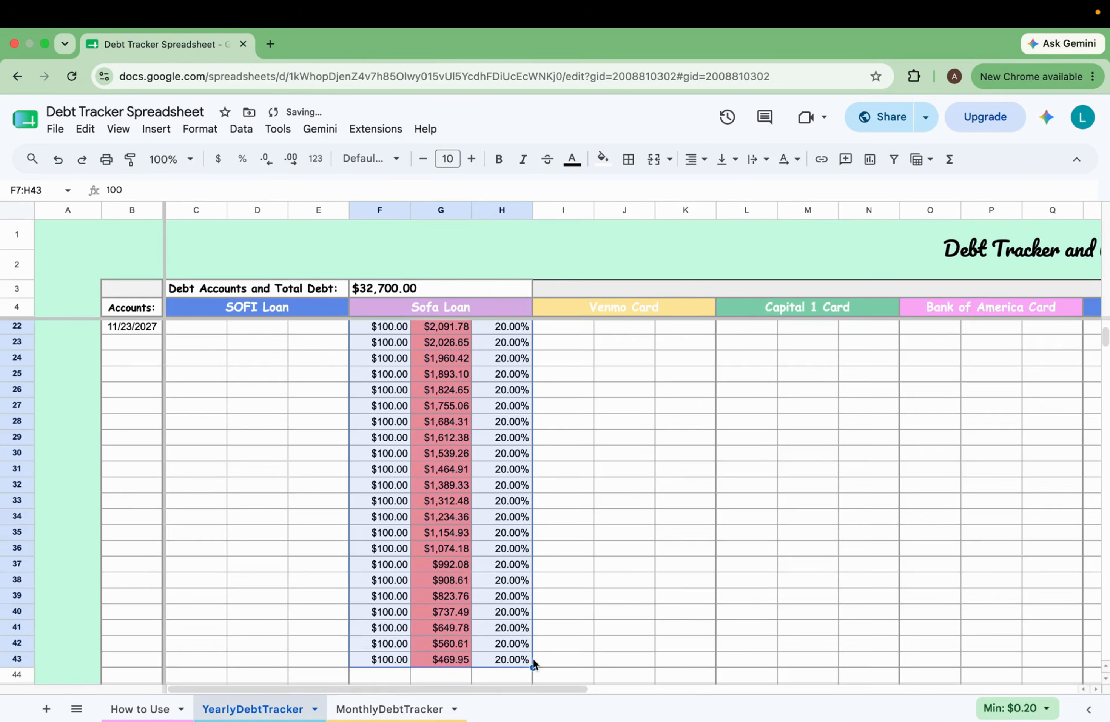
{"action": "scroll", "coordinate": [539, 563], "scroll_direction": "down", "scroll_amount": 5}
{"action": "left_click_drag", "start_coordinate": [533, 547], "coordinate": [533, 655]}
{"action": "scroll", "coordinate": [533, 655], "scroll_direction": "down", "scroll_amount": 3}
Highlight the Sofa Loan's payoff row from the date column through its interest rate (B48:H48) with the custom yellow fill
{"action": "left_click", "coordinate": [440, 528]}
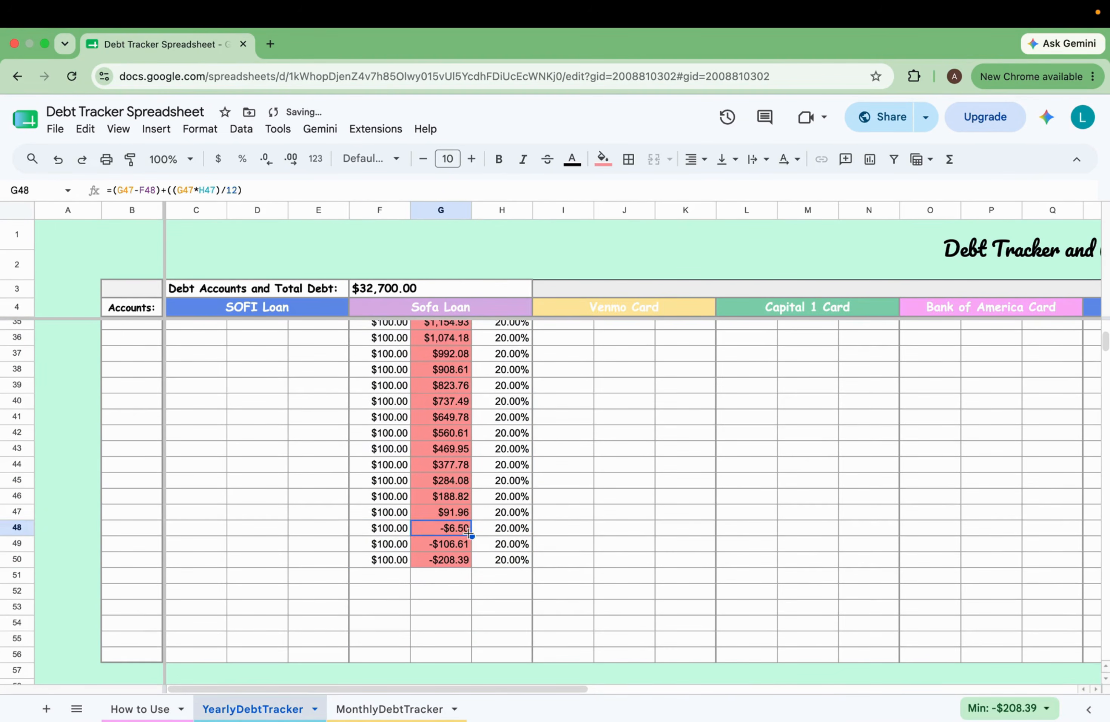
{"action": "left_click", "coordinate": [382, 528]}
{"action": "left_click_drag", "start_coordinate": [151, 528], "coordinate": [518, 530]}
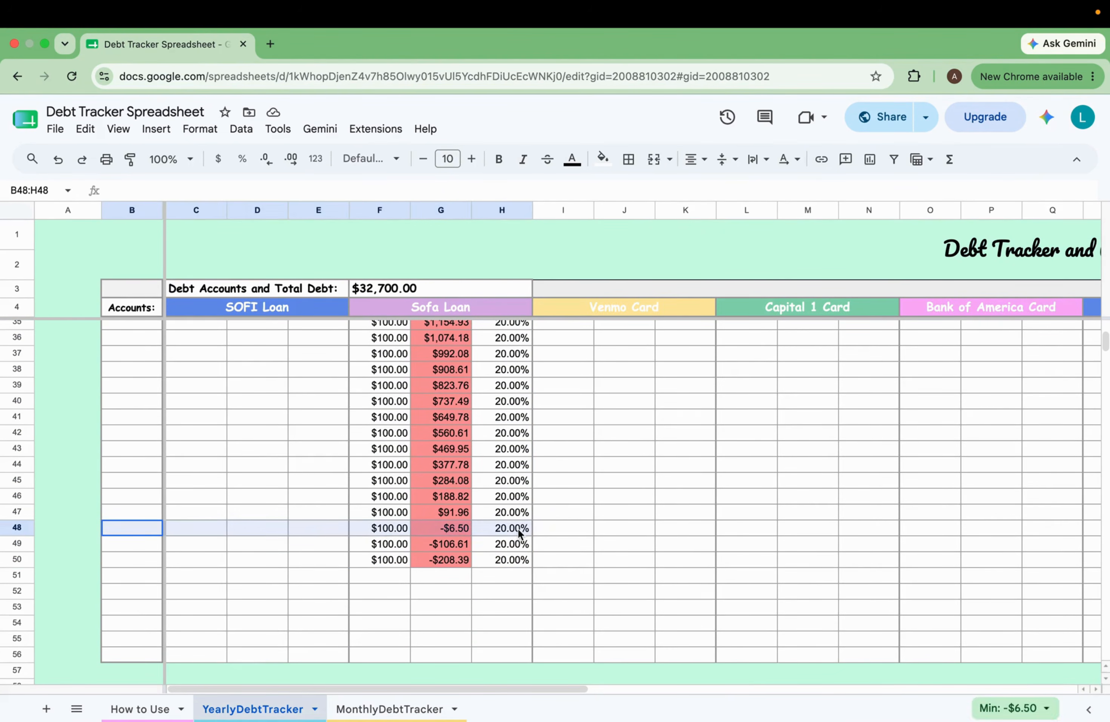
{"action": "left_click", "coordinate": [602, 158]}
{"action": "left_click", "coordinate": [625, 414]}
Fill the 1/30/2030 pay off date cell (B48) with the same custom yellow
{"action": "left_click", "coordinate": [440, 480]}
{"action": "scroll", "coordinate": [441, 480], "scroll_direction": "up", "scroll_amount": 6}
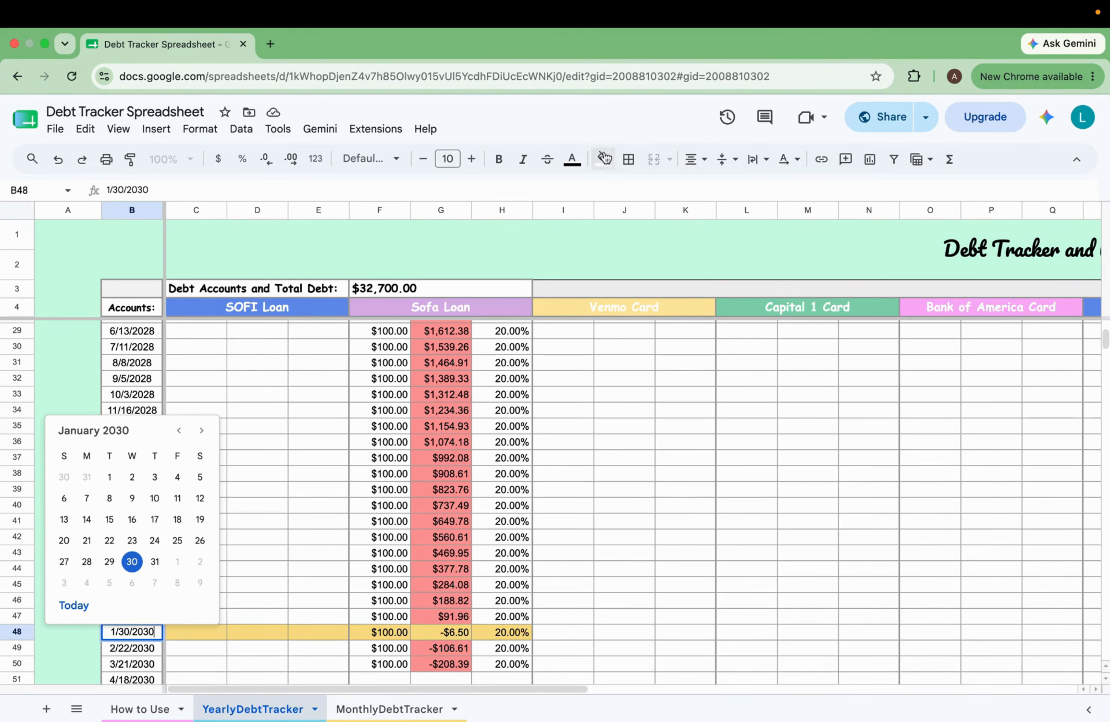
{"action": "left_click", "coordinate": [603, 159]}
{"action": "left_click", "coordinate": [624, 418]}
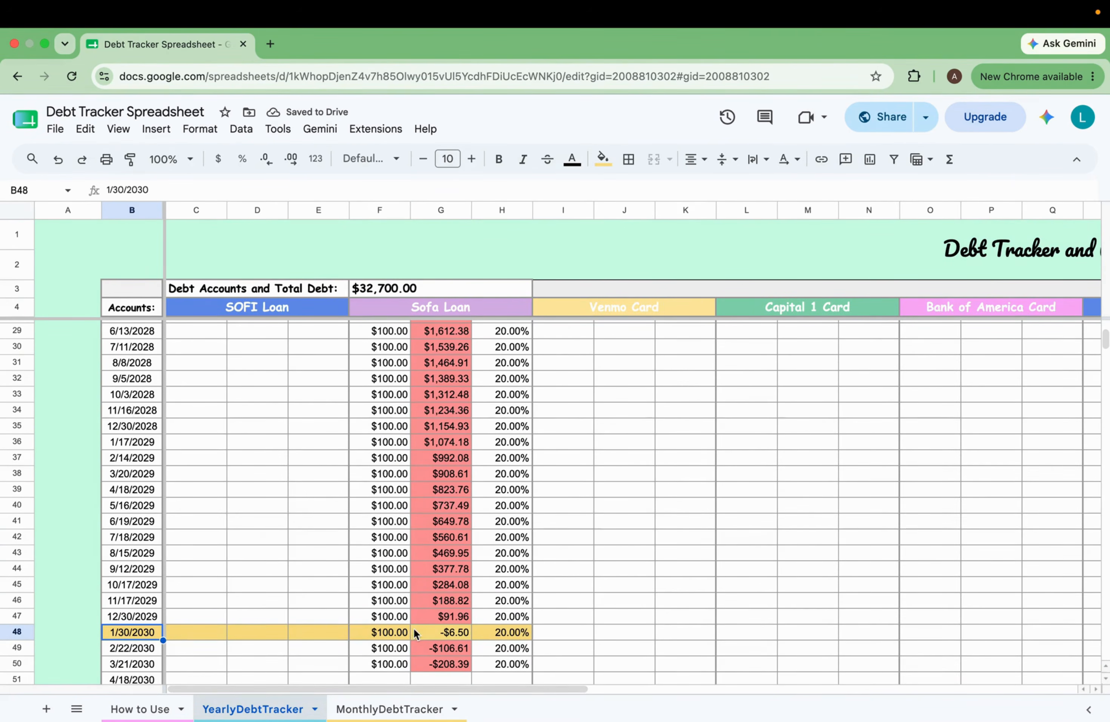
Fill the Venmo Card's payment, balance and interest rate (I7:K7) from row 7 down through row 34
{"action": "scroll", "coordinate": [441, 476], "scroll_direction": "up", "scroll_amount": 8}
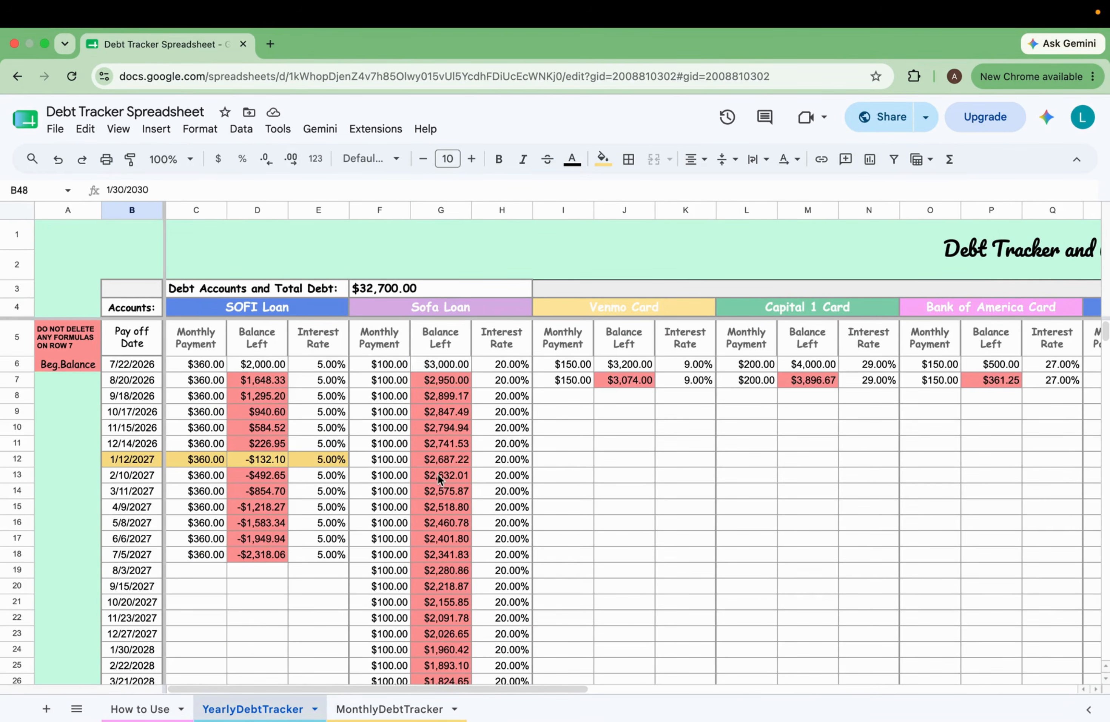
{"action": "left_click", "coordinate": [573, 379]}
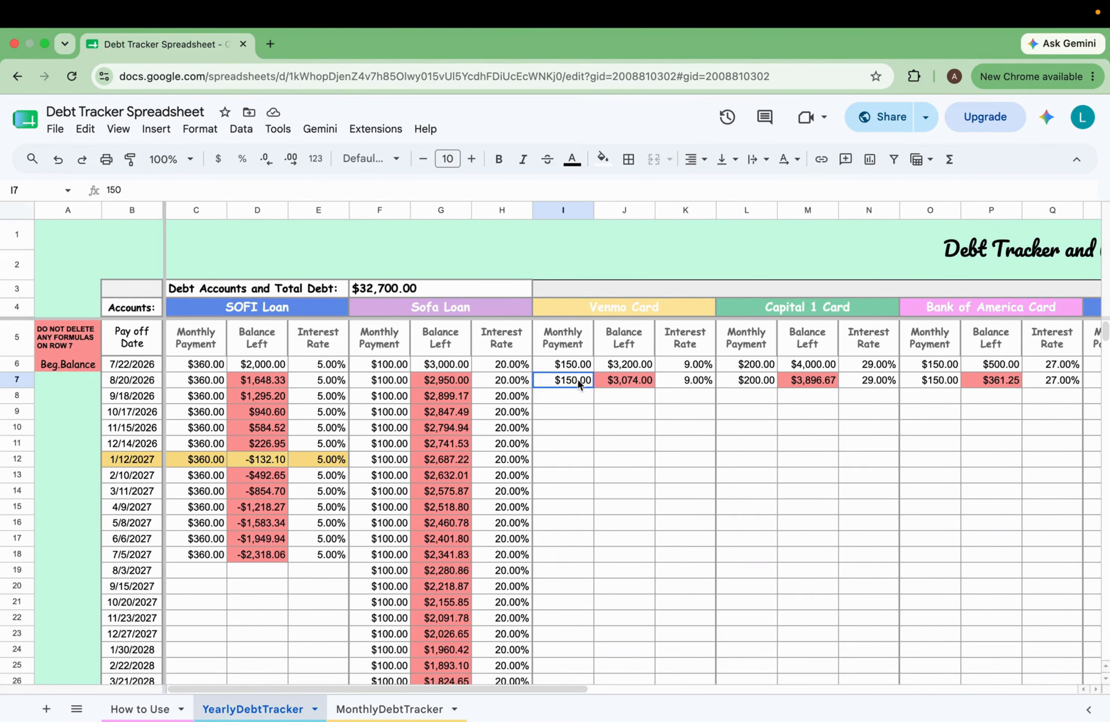
{"action": "left_click_drag", "start_coordinate": [578, 379], "coordinate": [680, 378]}
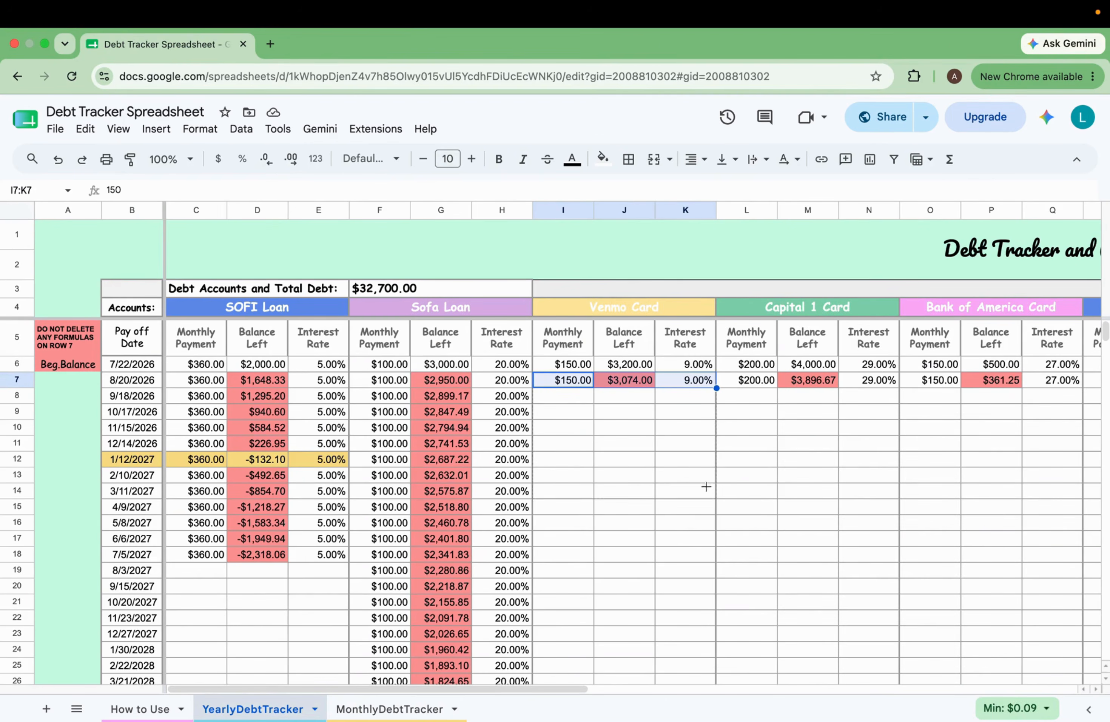
{"action": "left_click_drag", "start_coordinate": [706, 570], "coordinate": [716, 611]}
{"action": "scroll", "coordinate": [712, 591], "scroll_direction": "down", "scroll_amount": 4}
{"action": "scroll", "coordinate": [716, 612], "scroll_direction": "down", "scroll_amount": 4}
{"action": "scroll", "coordinate": [716, 612], "scroll_direction": "up", "scroll_amount": 2}
Highlight the Venmo Card's 7/11/2028 payoff row from the date through its interest rate (B30:K30) with the custom yellow fill
{"action": "left_click", "coordinate": [619, 525]}
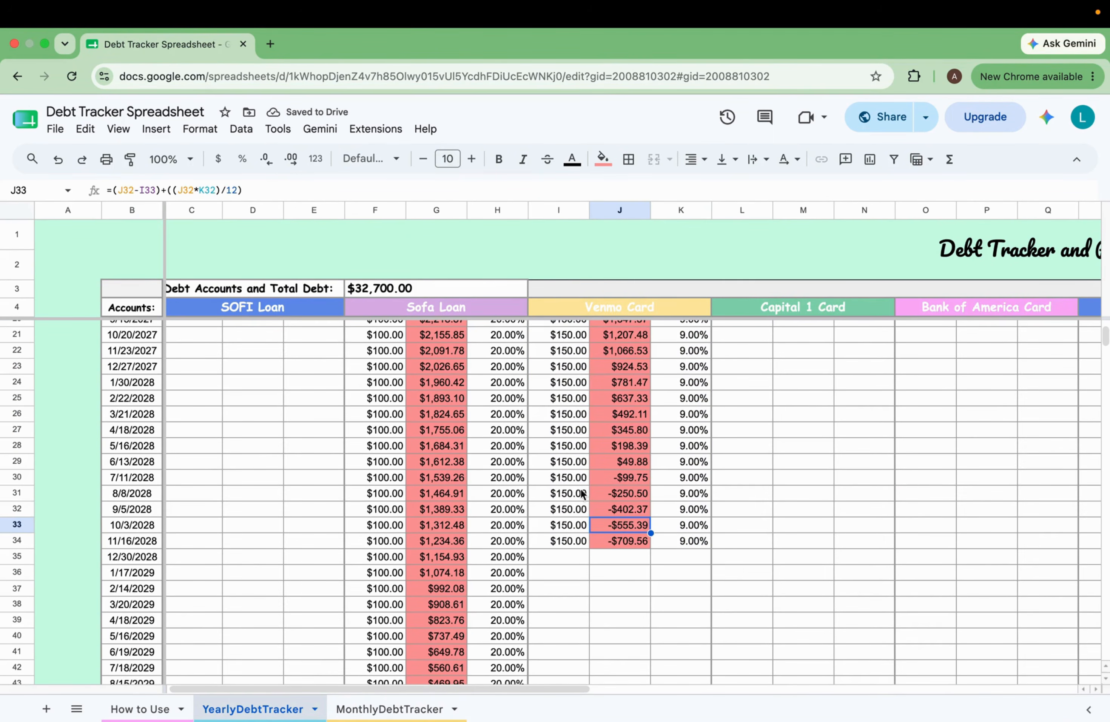
{"action": "left_click", "coordinate": [551, 478]}
{"action": "left_click_drag", "start_coordinate": [665, 478], "coordinate": [141, 481]}
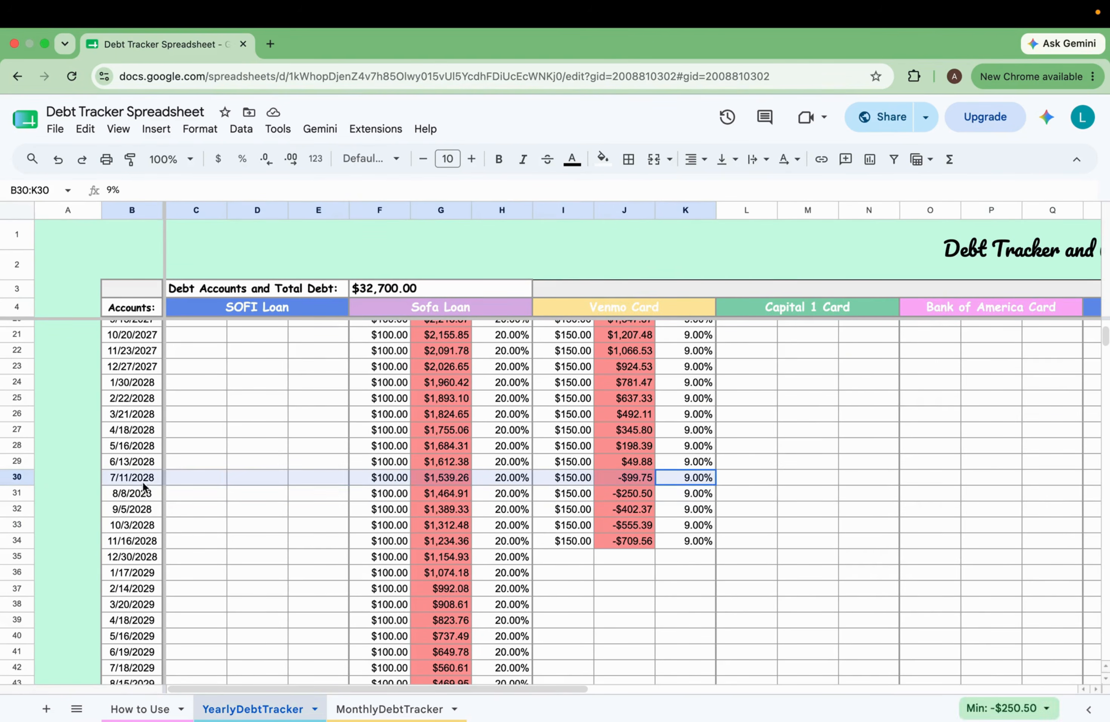
{"action": "left_click", "coordinate": [604, 159]}
{"action": "left_click", "coordinate": [633, 420]}
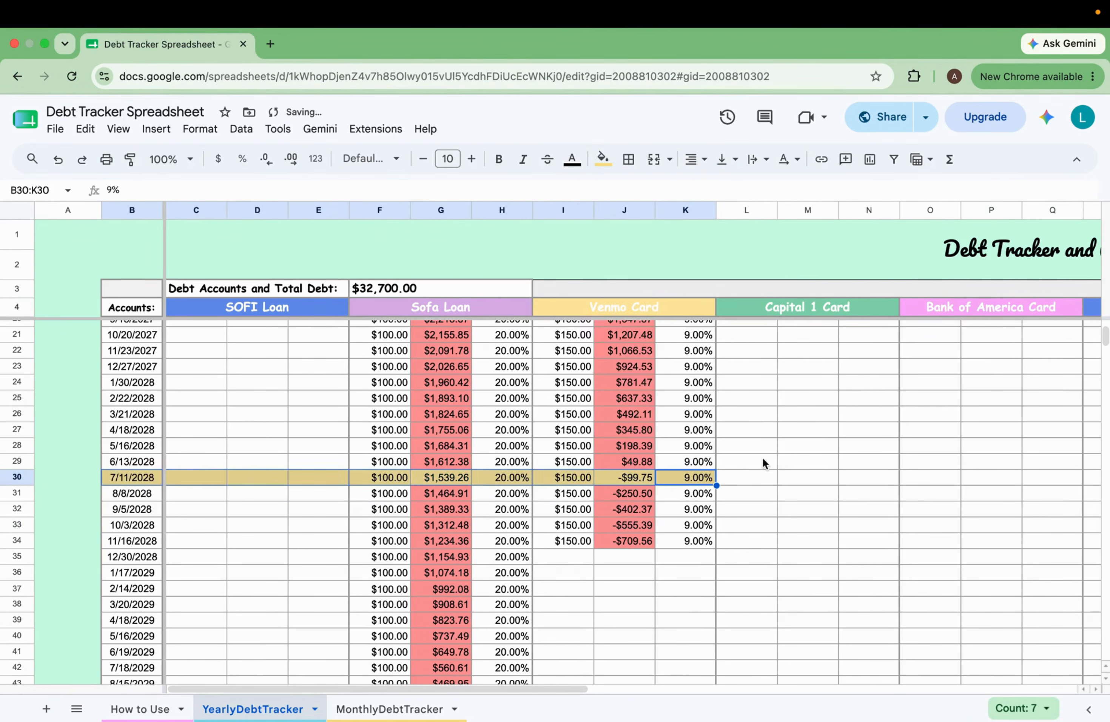
Fill the Capital 1 Card's payment, balance and interest rate (L7:N7) from row 7 down through row 37
{"action": "scroll", "coordinate": [763, 458], "scroll_direction": "up", "scroll_amount": 8}
{"action": "scroll", "coordinate": [762, 457], "scroll_direction": "right", "scroll_amount": 4}
{"action": "left_click_drag", "start_coordinate": [516, 382], "coordinate": [665, 387]}
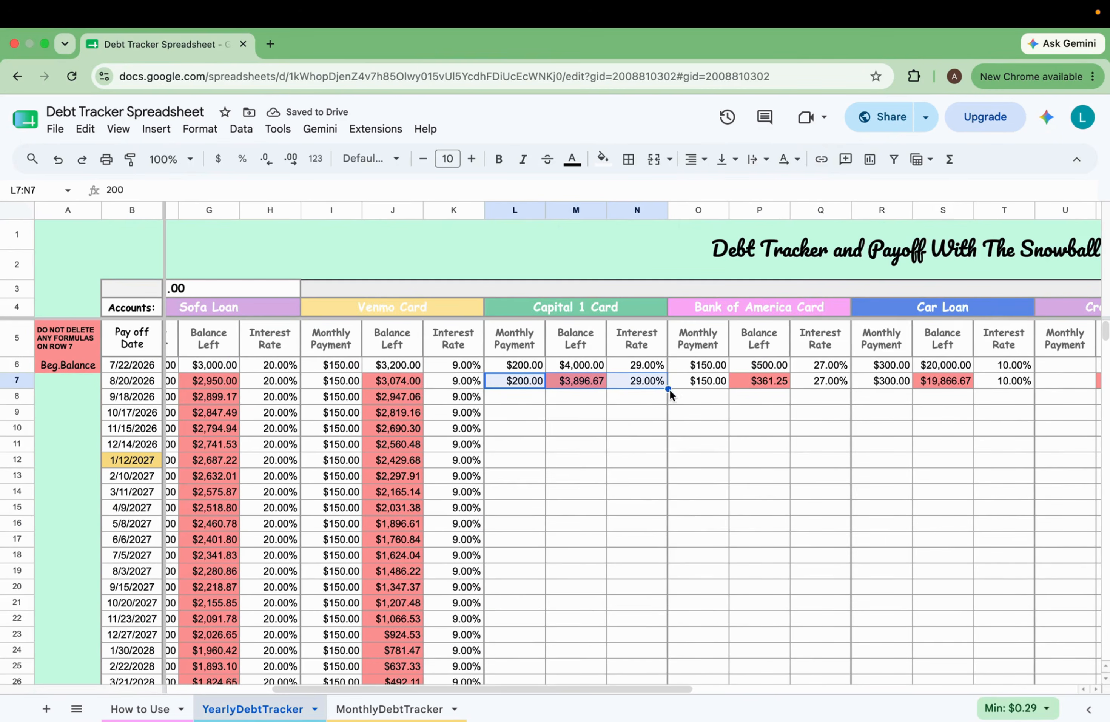
{"action": "left_click_drag", "start_coordinate": [666, 563], "coordinate": [669, 652]}
{"action": "scroll", "coordinate": [743, 426], "scroll_direction": "down", "scroll_amount": 4}
{"action": "scroll", "coordinate": [744, 427], "scroll_direction": "left", "scroll_amount": 1}
{"action": "left_click_drag", "start_coordinate": [718, 427], "coordinate": [716, 629]}
{"action": "scroll", "coordinate": [716, 628], "scroll_direction": "down", "scroll_amount": 3}
Highlight the Capital 1 Card's 11/16/2028 payoff row from the date through its interest rate (B34:N34) with the custom yellow fill
{"action": "left_click_drag", "start_coordinate": [703, 505], "coordinate": [126, 507]}
{"action": "left_click", "coordinate": [601, 159]}
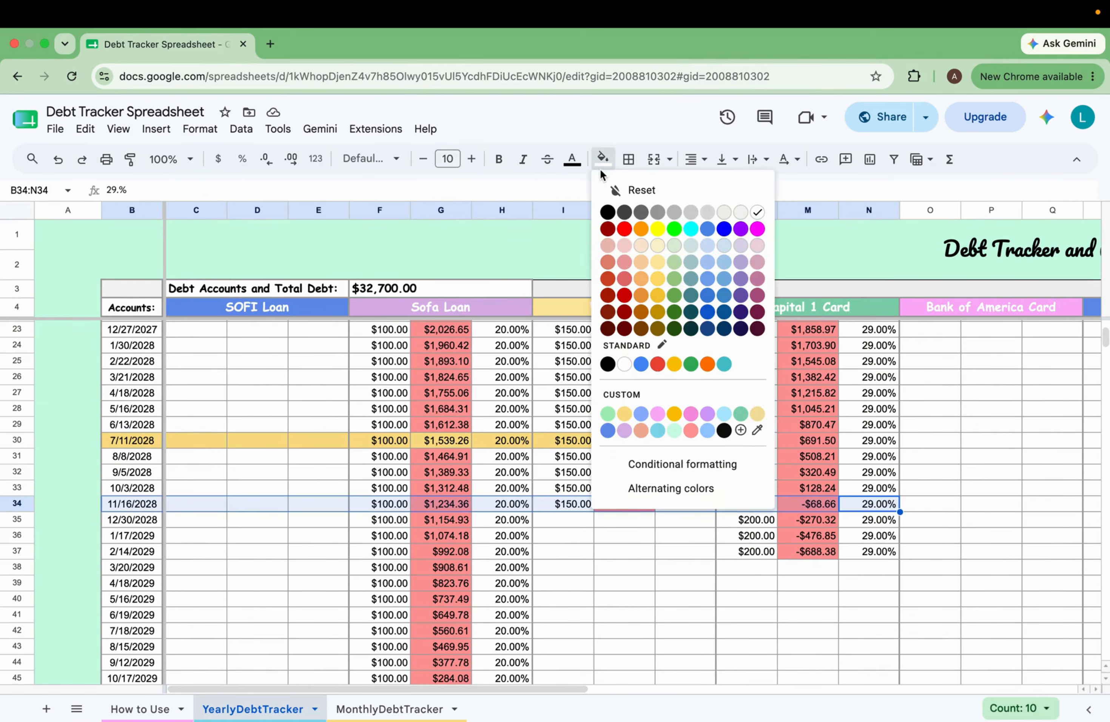
{"action": "left_click", "coordinate": [633, 424]}
Fill the Bank of America Card's payment, balance and interest rate (O7:Q7) from row 7 down through row 69
{"action": "scroll", "coordinate": [772, 452], "scroll_direction": "right", "scroll_amount": 5}
{"action": "scroll", "coordinate": [590, 376], "scroll_direction": "up", "scroll_amount": 6}
{"action": "scroll", "coordinate": [590, 377], "scroll_direction": "left", "scroll_amount": 2}
{"action": "left_click_drag", "start_coordinate": [568, 379], "coordinate": [696, 666]}
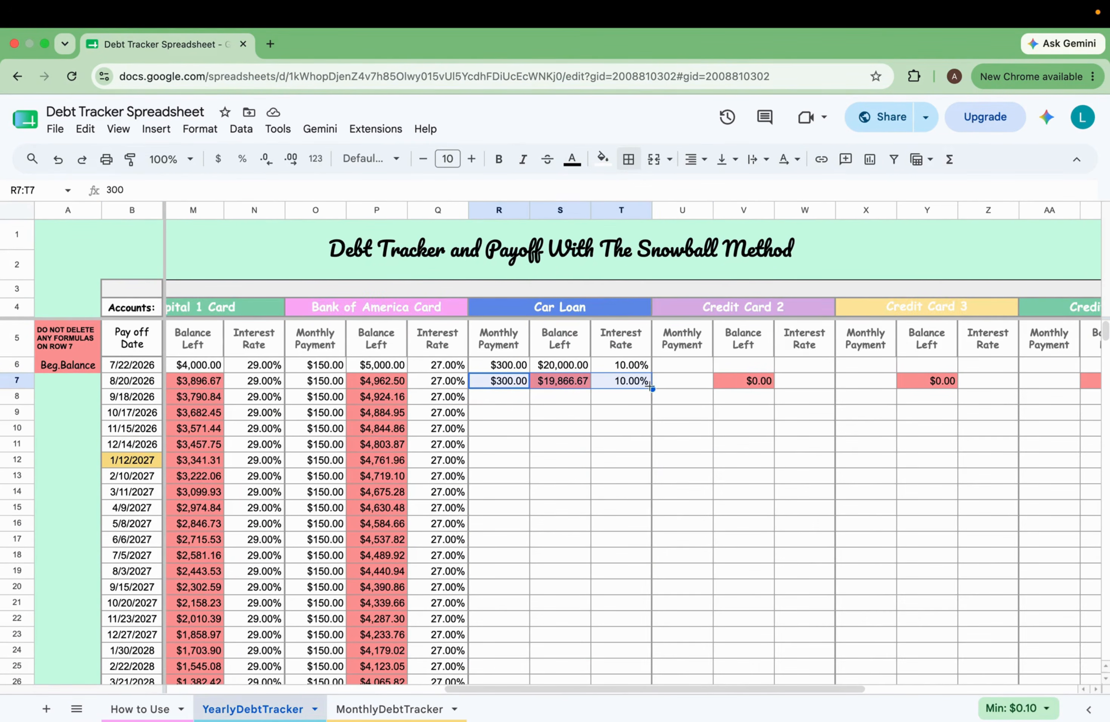
Fill the Car Loan's payment, balance and interest rate (R7:T7) down the rows until its balance falls below zero
{"action": "left_click_drag", "start_coordinate": [636, 508], "coordinate": [664, 681]}
{"action": "scroll", "coordinate": [669, 441], "scroll_direction": "down", "scroll_amount": 5}
{"action": "scroll", "coordinate": [669, 441], "scroll_direction": "left", "scroll_amount": 1}
{"action": "scroll", "coordinate": [664, 681], "scroll_direction": "down", "scroll_amount": 6}
{"action": "scroll", "coordinate": [664, 681], "scroll_direction": "left", "scroll_amount": 1}
{"action": "left_click_drag", "start_coordinate": [688, 362], "coordinate": [684, 657]}
{"action": "scroll", "coordinate": [683, 660], "scroll_direction": "down", "scroll_amount": 6}
{"action": "left_click_drag", "start_coordinate": [698, 386], "coordinate": [699, 600]}
{"action": "scroll", "coordinate": [699, 601], "scroll_direction": "down", "scroll_amount": 3}
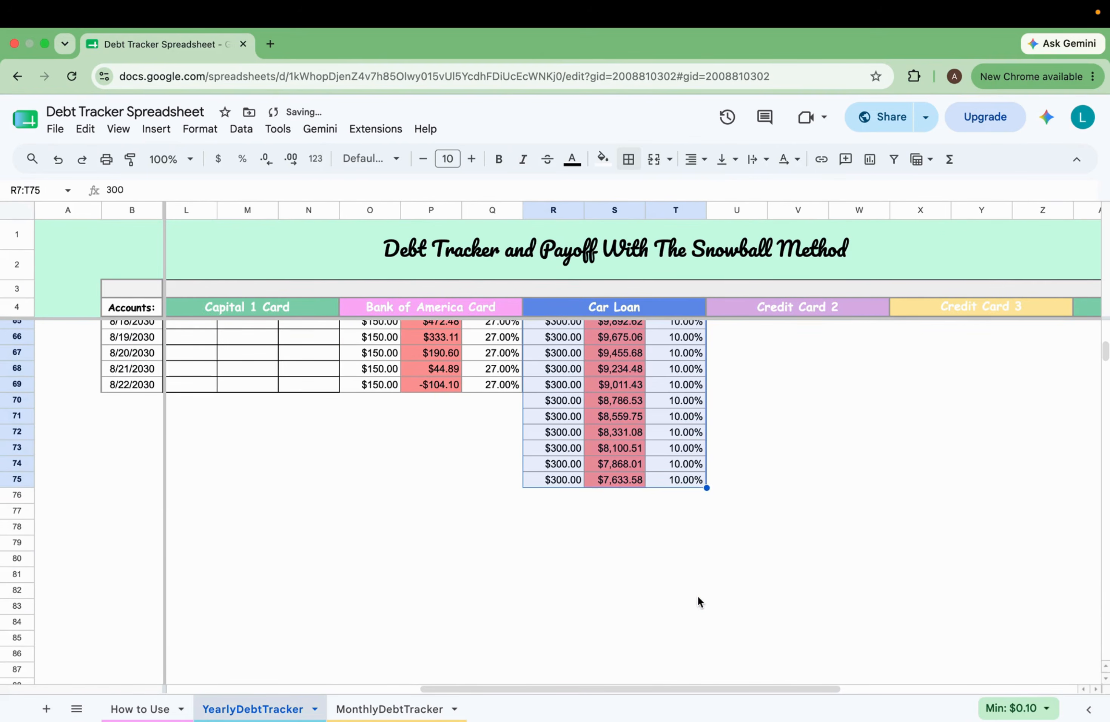
{"action": "left_click_drag", "start_coordinate": [707, 488], "coordinate": [716, 671]}
{"action": "scroll", "coordinate": [717, 674], "scroll_direction": "down", "scroll_amount": 5}
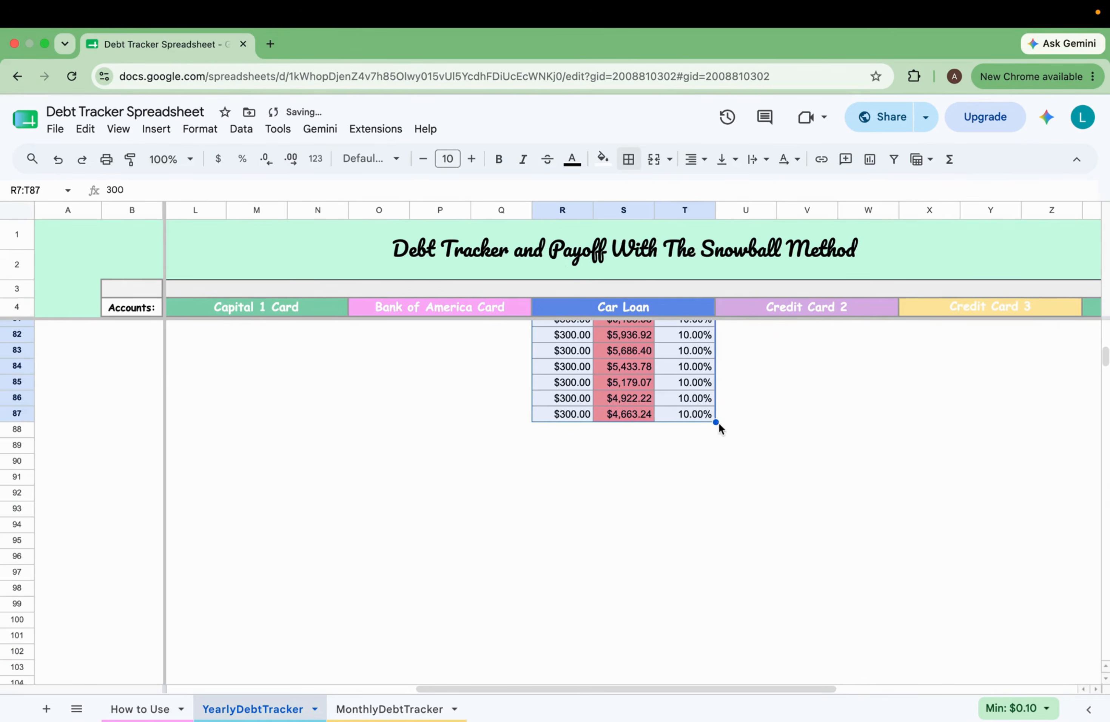
{"action": "left_click_drag", "start_coordinate": [716, 421], "coordinate": [720, 493]}
{"action": "left_click_drag", "start_coordinate": [719, 493], "coordinate": [724, 638]}
{"action": "scroll", "coordinate": [732, 640], "scroll_direction": "down", "scroll_amount": 3}
Review the projected balances and highlighted payoff rows of every debt down to the Car Loan's payoff row 104
{"action": "scroll", "coordinate": [941, 506], "scroll_direction": "up", "scroll_amount": 5}
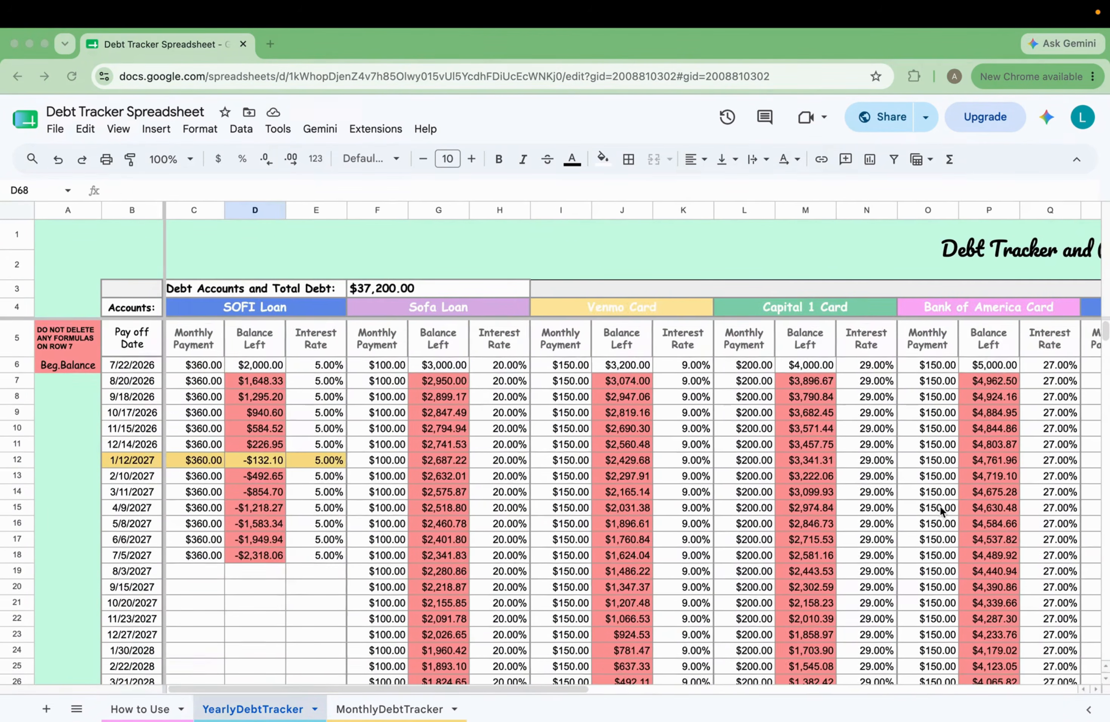
{"action": "scroll", "coordinate": [941, 510], "scroll_direction": "right", "scroll_amount": 5}
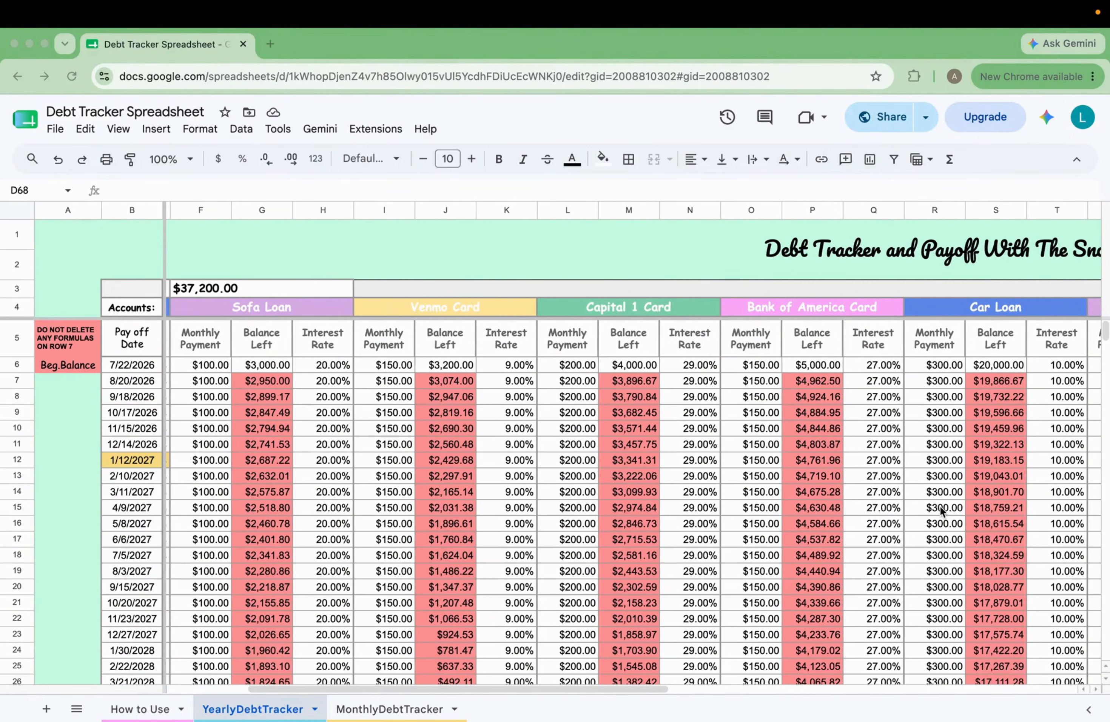
{"action": "scroll", "coordinate": [940, 510], "scroll_direction": "left", "scroll_amount": 2}
{"action": "scroll", "coordinate": [941, 510], "scroll_direction": "down", "scroll_amount": 7}
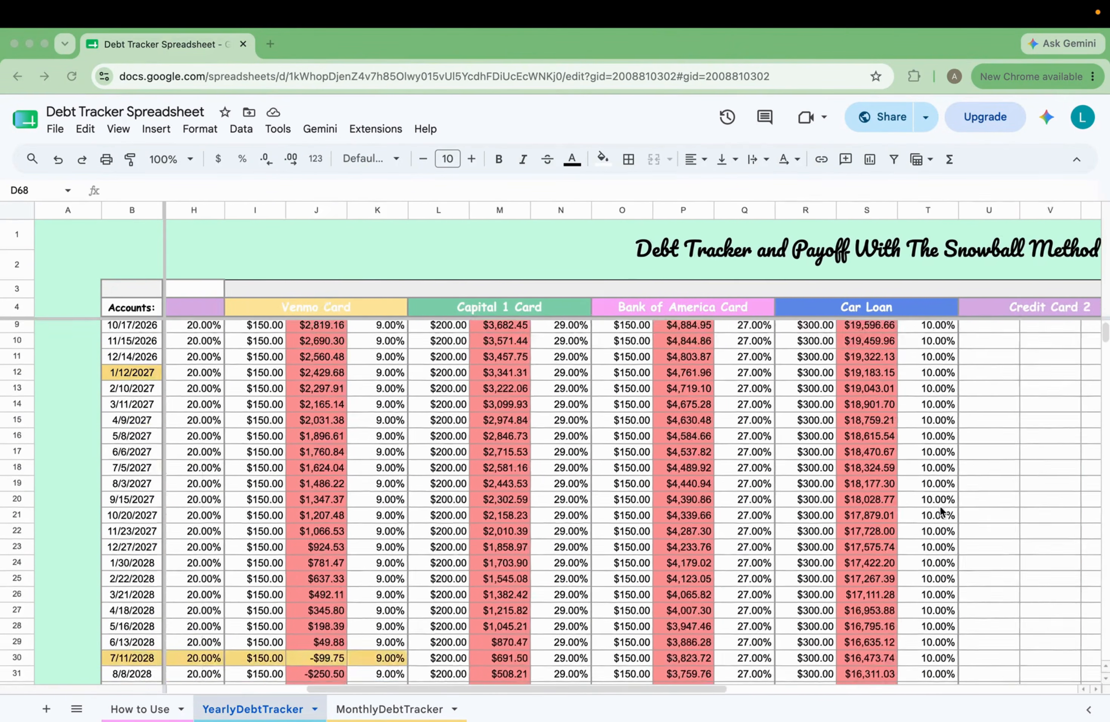
{"action": "scroll", "coordinate": [941, 510], "scroll_direction": "down", "scroll_amount": 5}
{"action": "scroll", "coordinate": [940, 510], "scroll_direction": "left", "scroll_amount": 1}
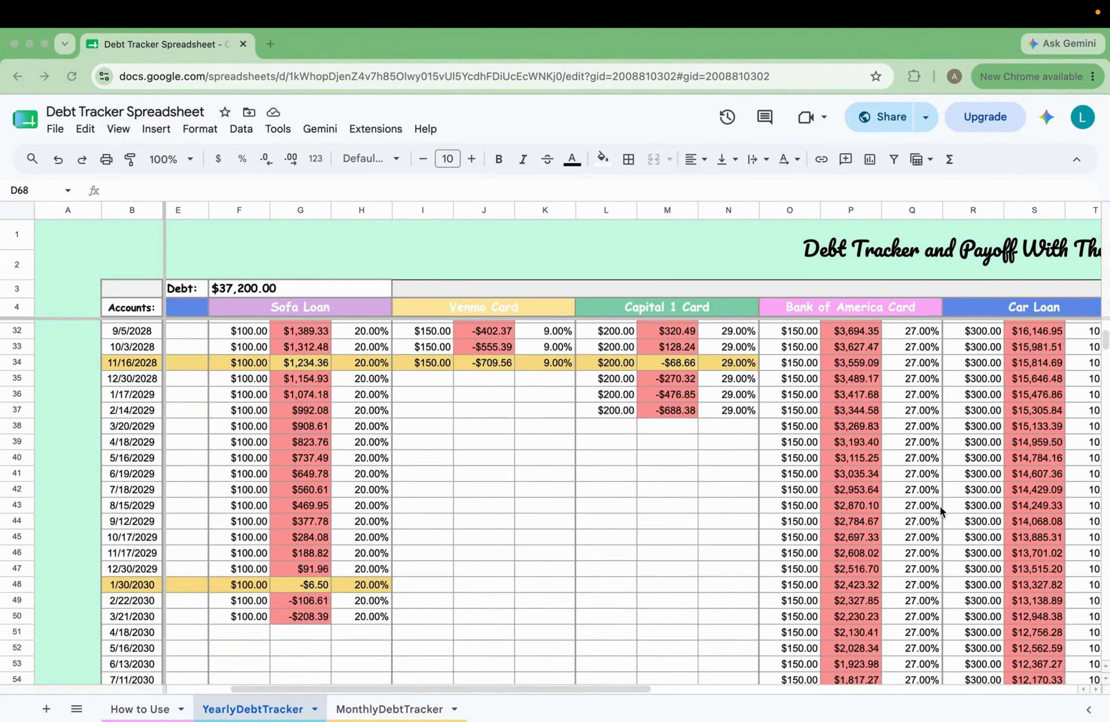
{"action": "scroll", "coordinate": [940, 510], "scroll_direction": "right", "scroll_amount": 2}
{"action": "scroll", "coordinate": [940, 510], "scroll_direction": "down", "scroll_amount": 6}
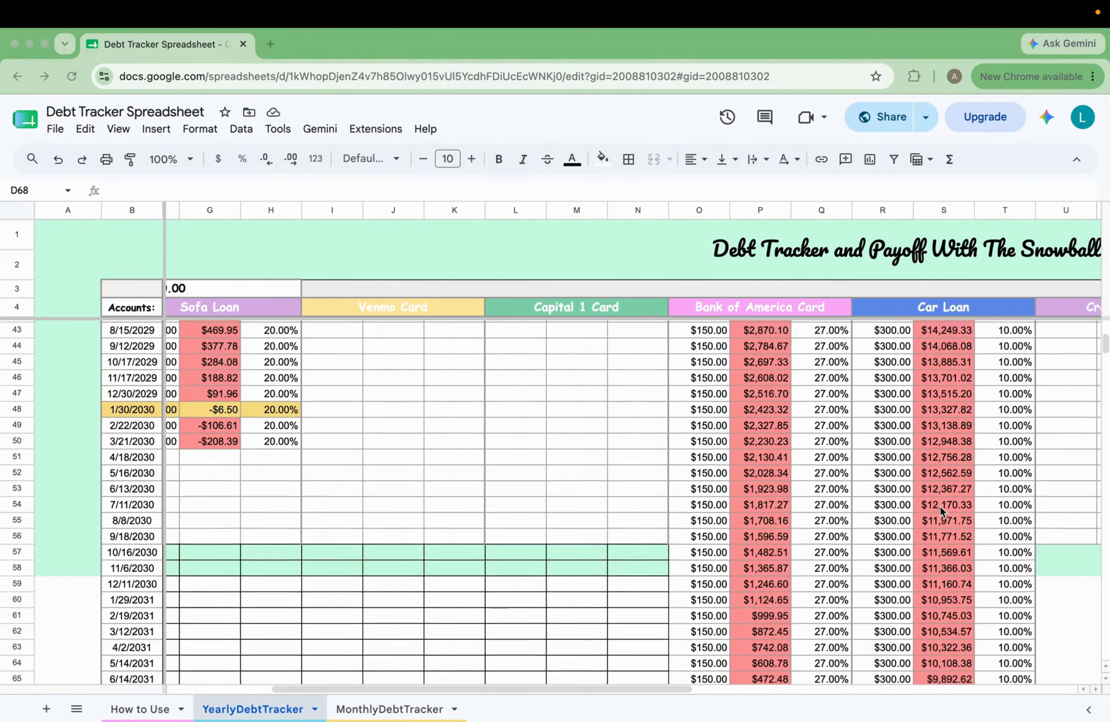
{"action": "scroll", "coordinate": [941, 511], "scroll_direction": "down", "scroll_amount": 4}
{"action": "scroll", "coordinate": [941, 510], "scroll_direction": "left", "scroll_amount": 1}
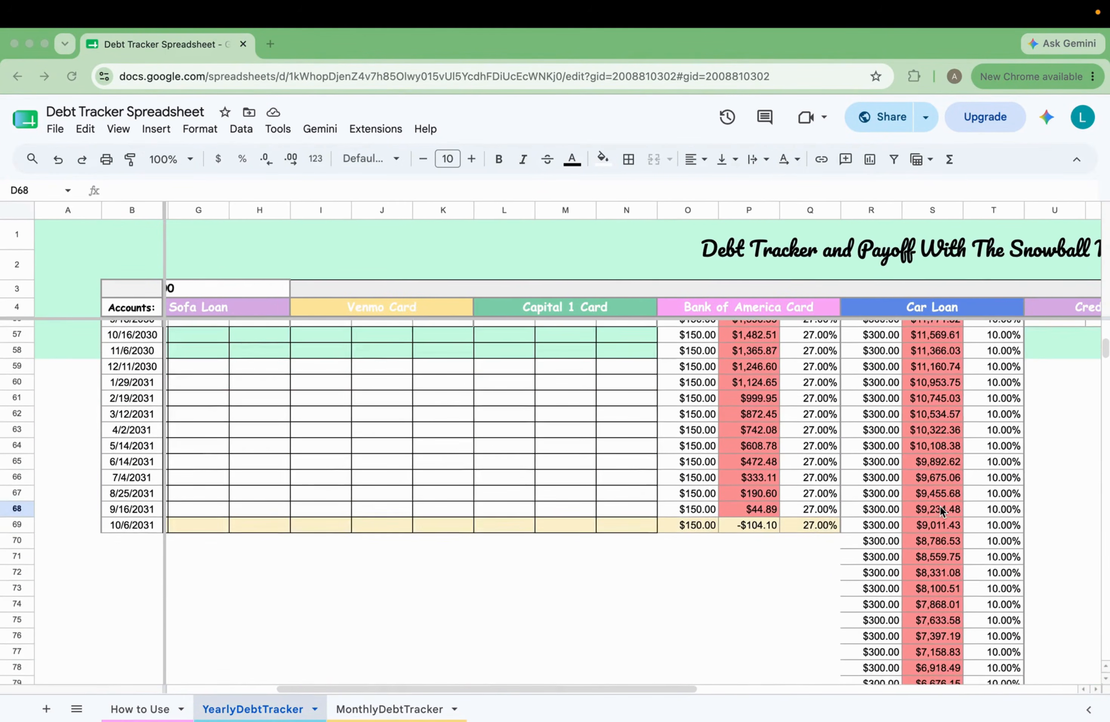
{"action": "scroll", "coordinate": [940, 506], "scroll_direction": "down", "scroll_amount": 5}
{"action": "scroll", "coordinate": [940, 506], "scroll_direction": "left", "scroll_amount": 1}
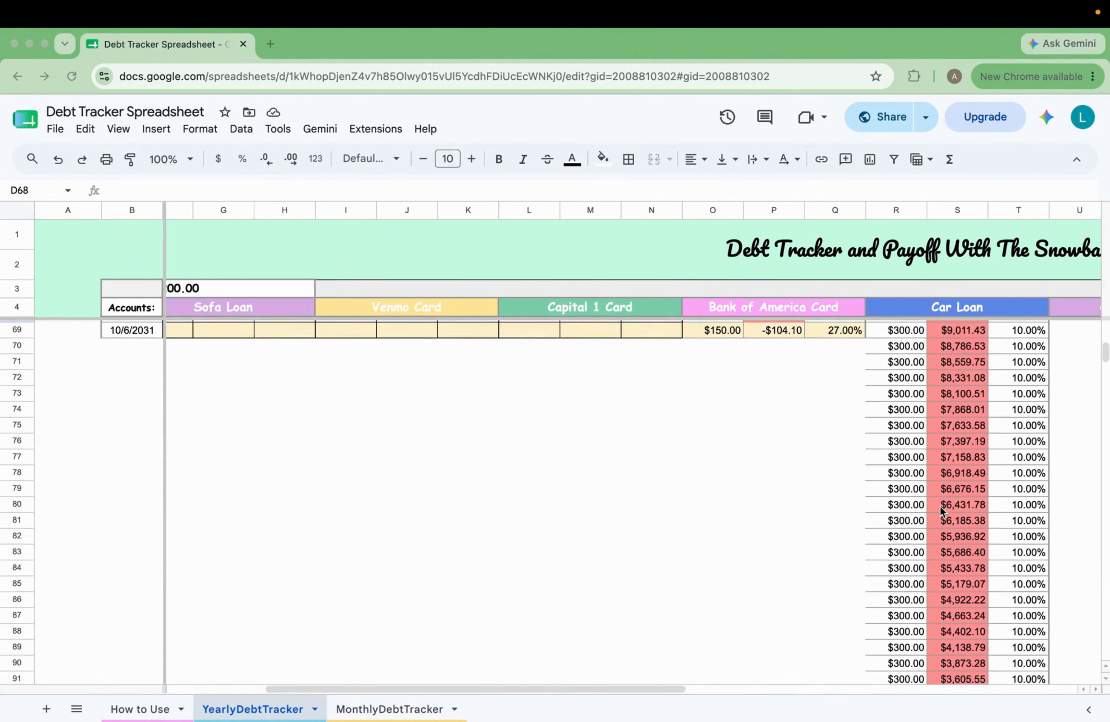
{"action": "scroll", "coordinate": [941, 509], "scroll_direction": "down", "scroll_amount": 3}
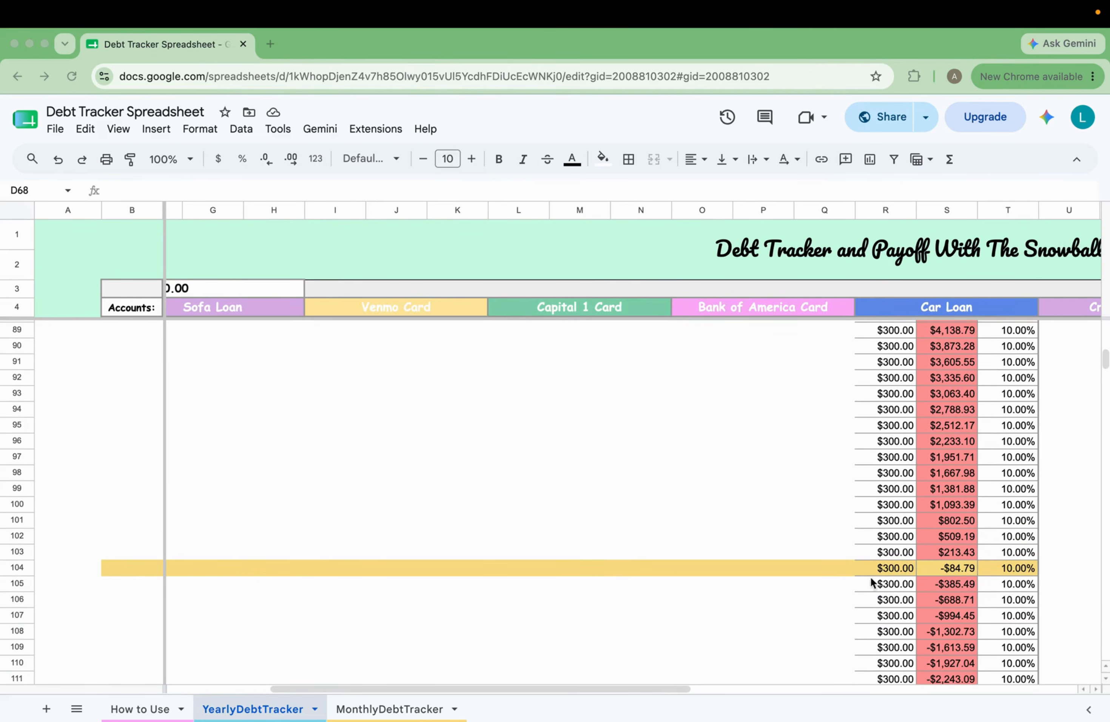
Return to the first rows of the tracker and select the SOFI Loan's 12/14/2026 payment cell (C11)
{"action": "scroll", "coordinate": [944, 581], "scroll_direction": "up", "scroll_amount": 10}
{"action": "scroll", "coordinate": [943, 580], "scroll_direction": "left", "scroll_amount": 1}
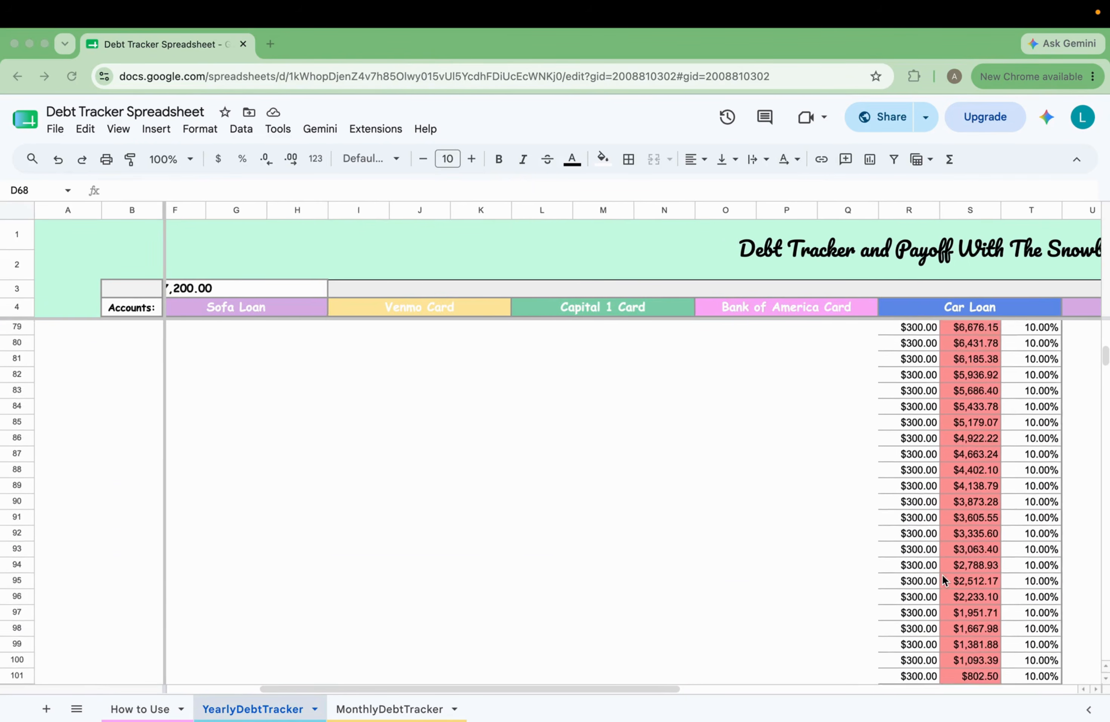
{"action": "scroll", "coordinate": [943, 580], "scroll_direction": "up", "scroll_amount": 15}
{"action": "scroll", "coordinate": [943, 580], "scroll_direction": "left", "scroll_amount": 3}
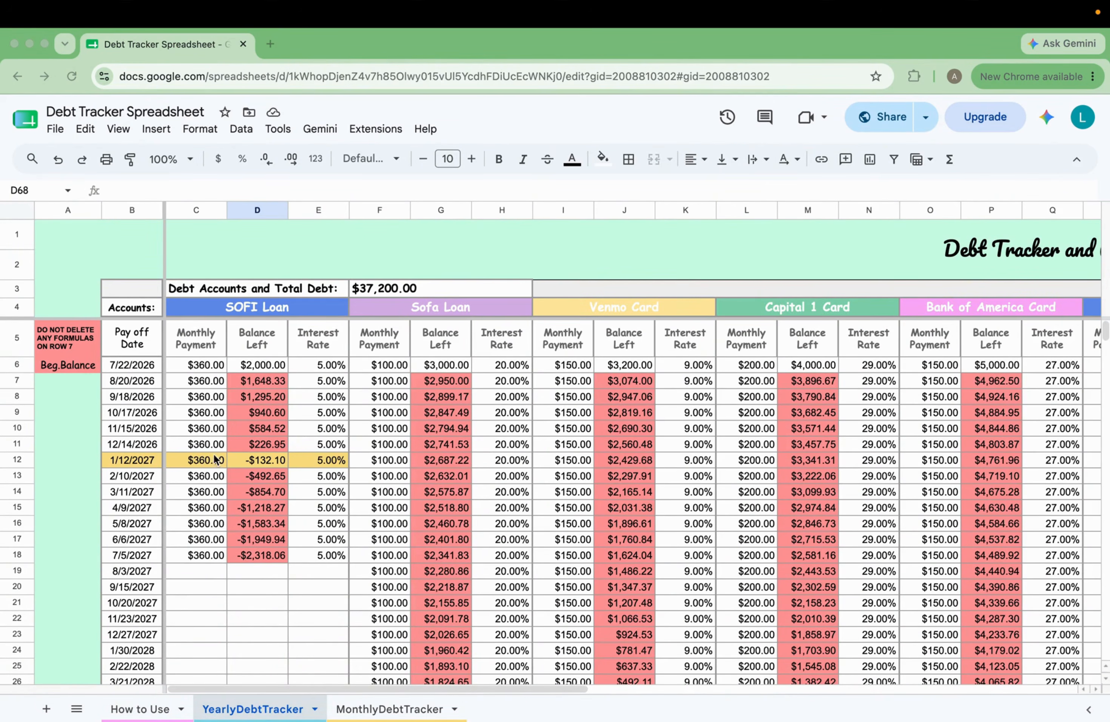
{"action": "left_click", "coordinate": [202, 447]}
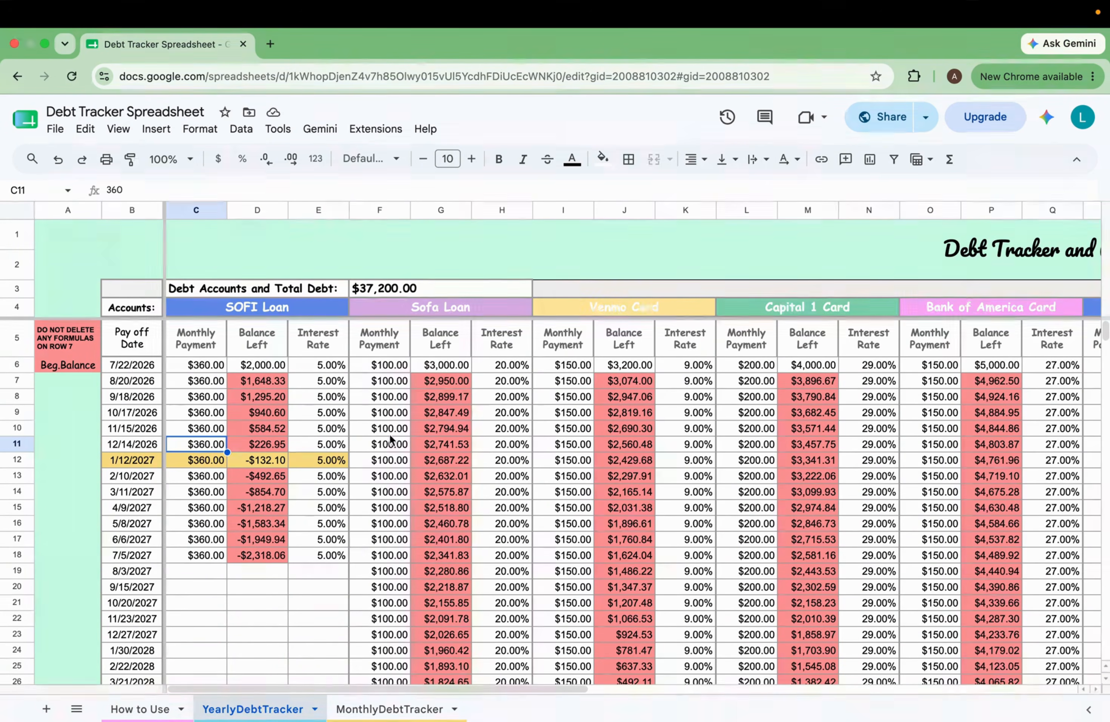
Set the Sofa Loan's monthly payment in the SOFI Loan's 1/12/2027 payoff row (F12) to 460
{"action": "left_click", "coordinate": [394, 448]}
{"action": "left_click", "coordinate": [203, 464]}
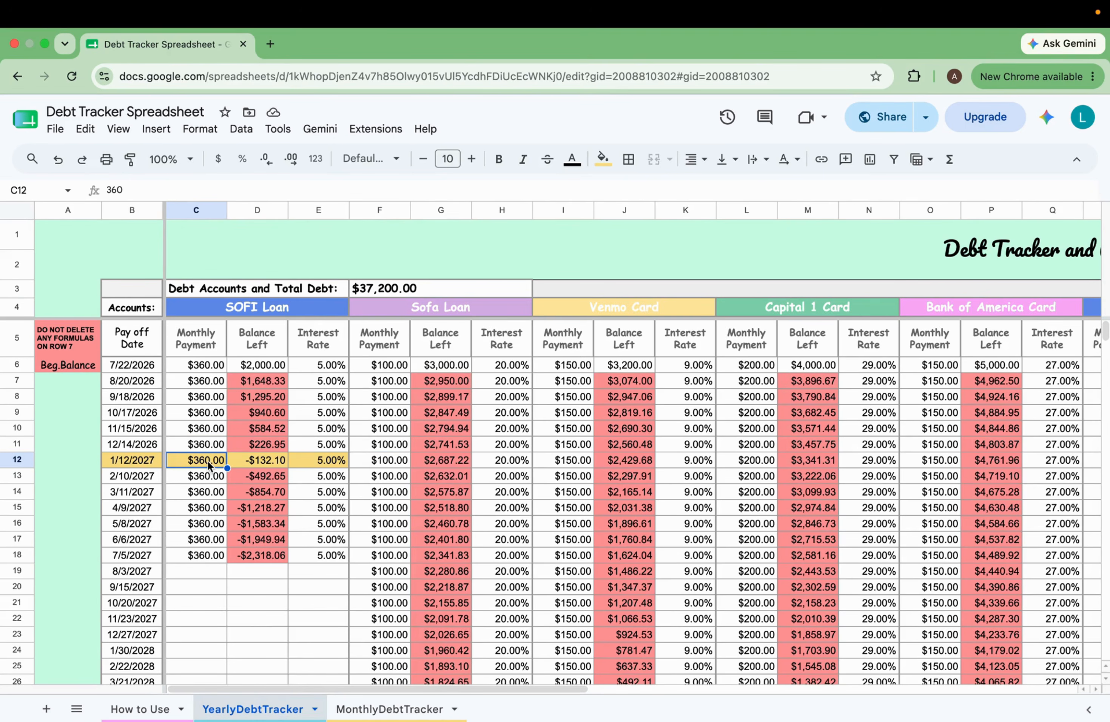
{"action": "left_click", "coordinate": [140, 444]}
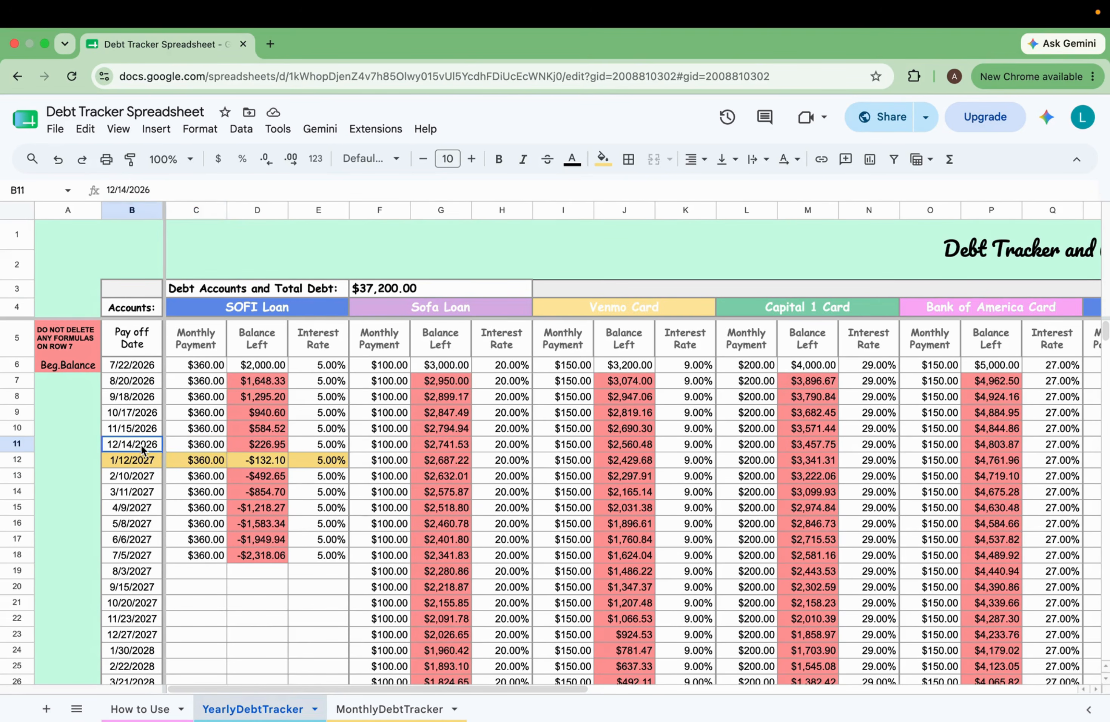
{"action": "left_click", "coordinate": [214, 444]}
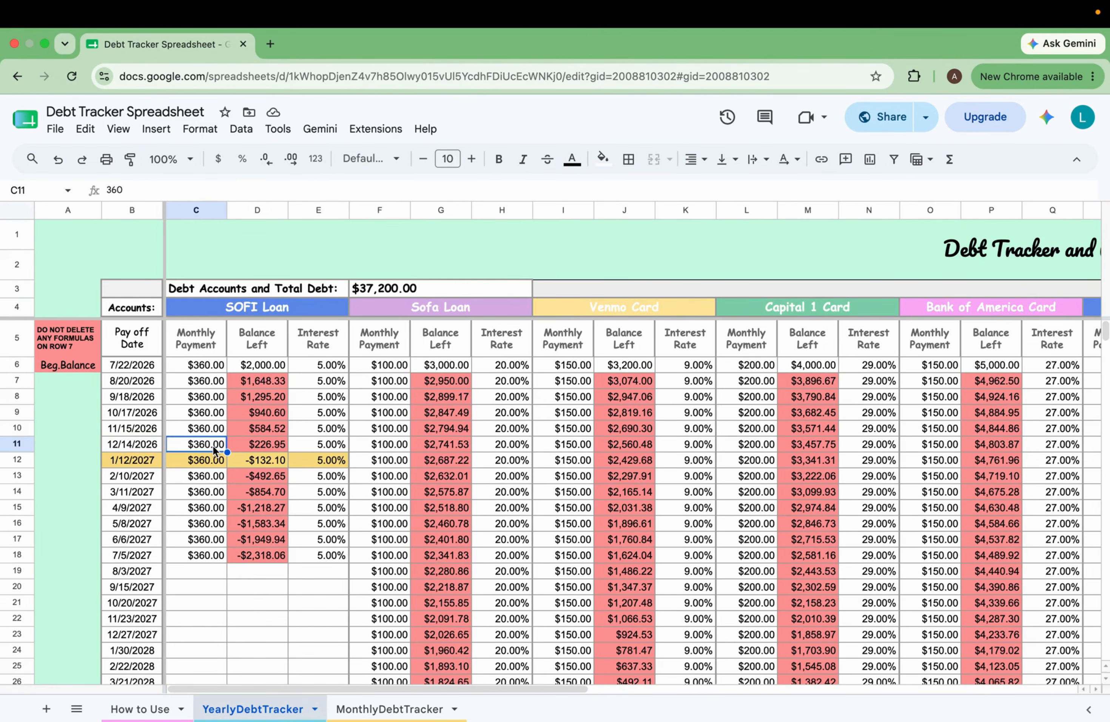
{"action": "left_click", "coordinate": [147, 466]}
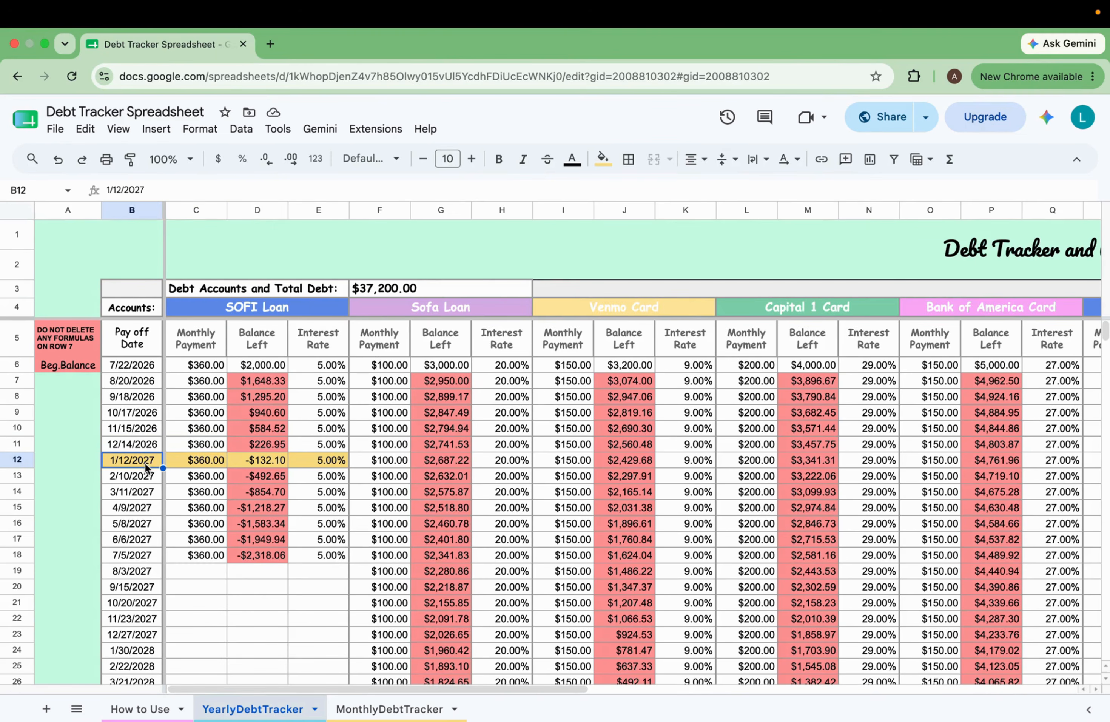
{"action": "left_click", "coordinate": [388, 459]}
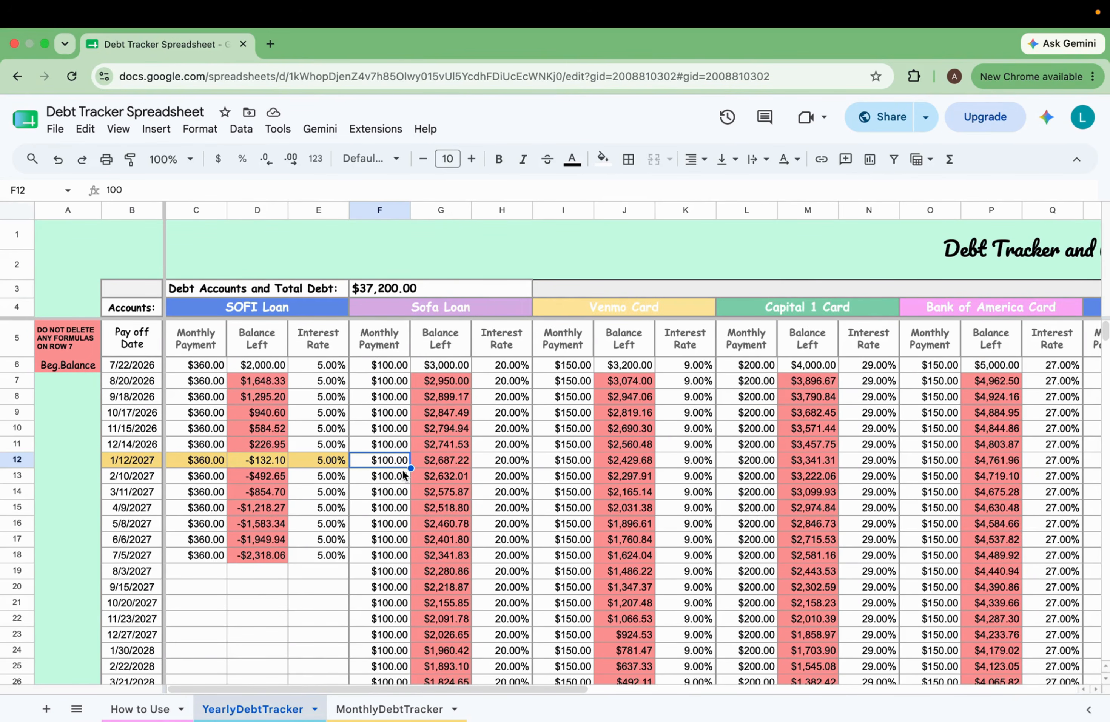
{"action": "double_click", "coordinate": [383, 462]}
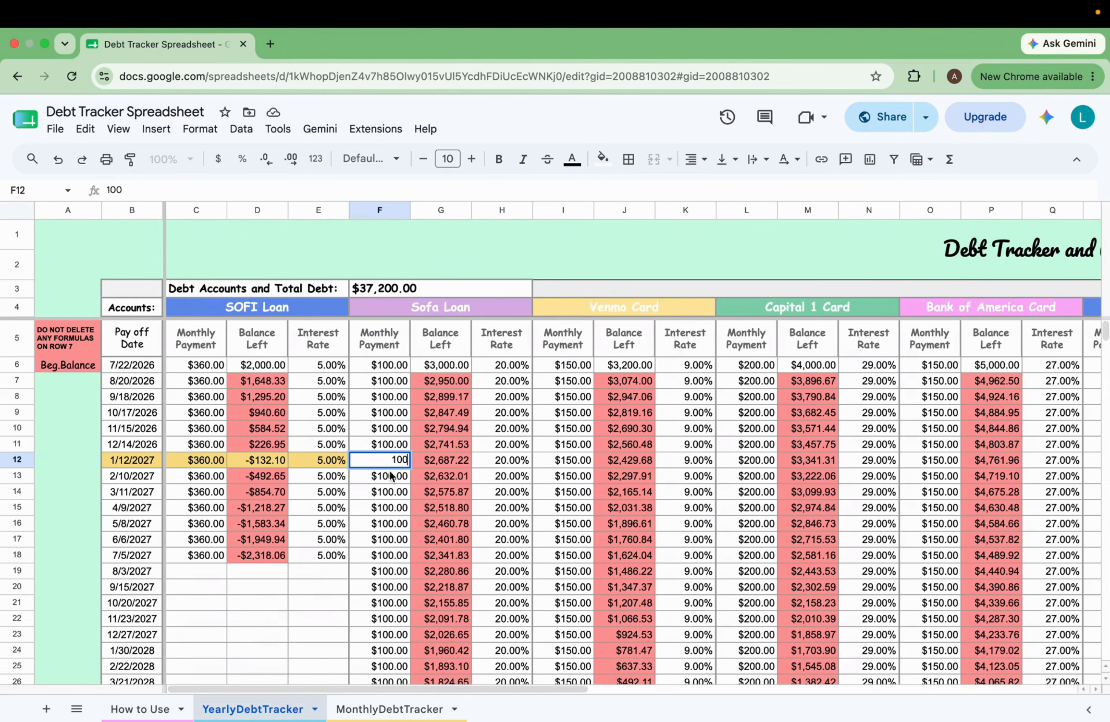
{"action": "key", "text": "BackSpace"}
{"action": "key", "text": "BackSpace"}
{"action": "key", "text": "BackSpace"}
{"action": "type", "text": "460"}
{"action": "left_click", "coordinate": [396, 492]}
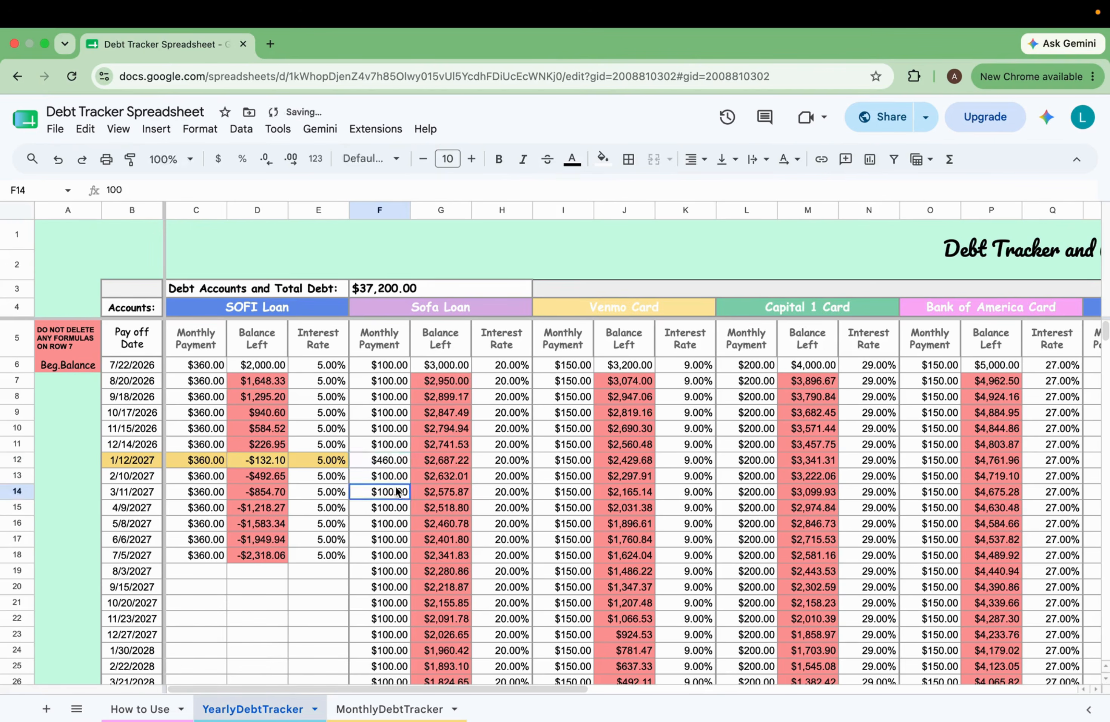
Fill the Sofa Loan's payment, balance and interest rate (F12:H12) from row 12 down through row 22
{"action": "left_click", "coordinate": [392, 462]}
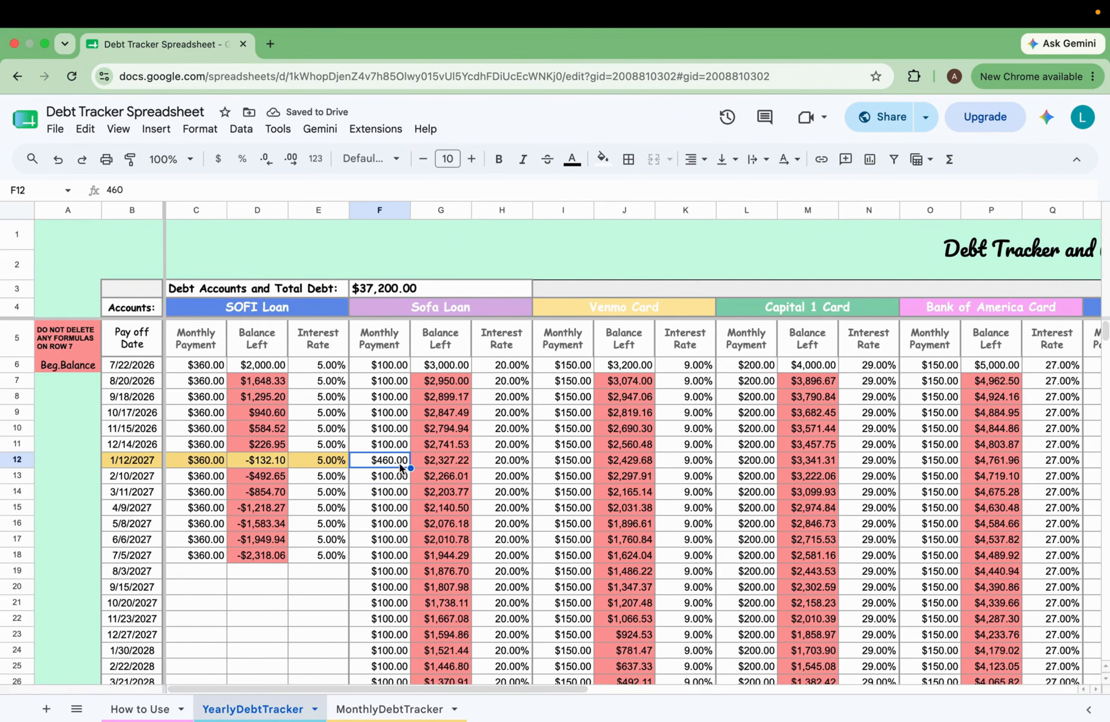
{"action": "left_click_drag", "start_coordinate": [397, 467], "coordinate": [501, 464]}
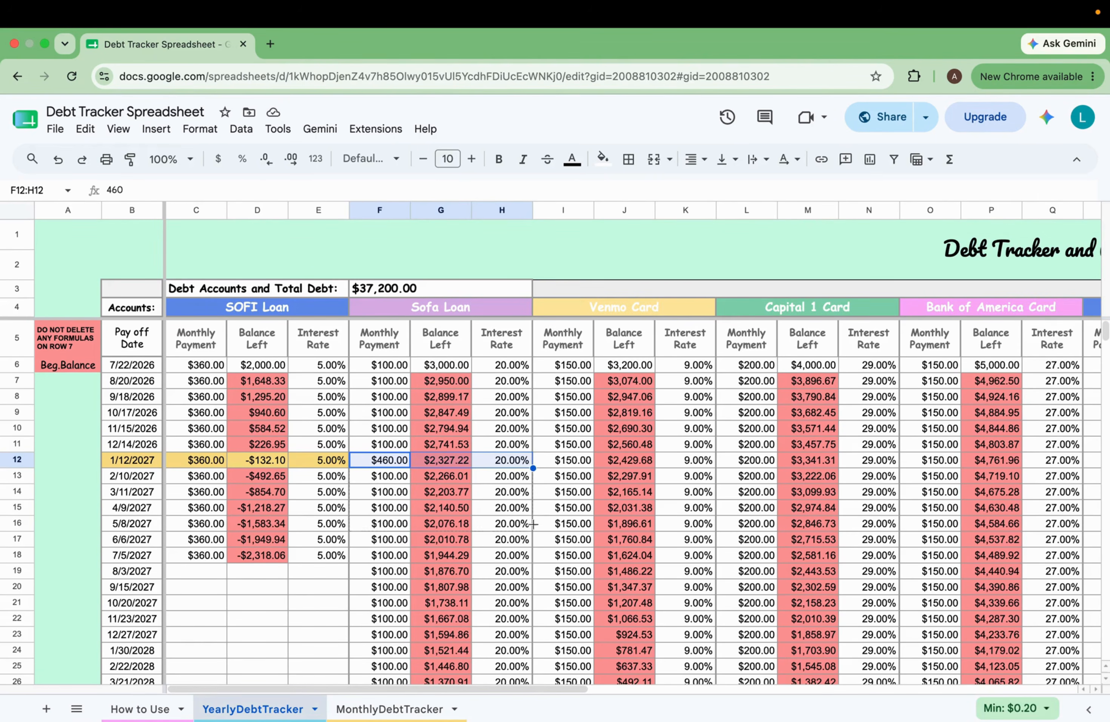
{"action": "left_click_drag", "start_coordinate": [531, 611], "coordinate": [531, 613]}
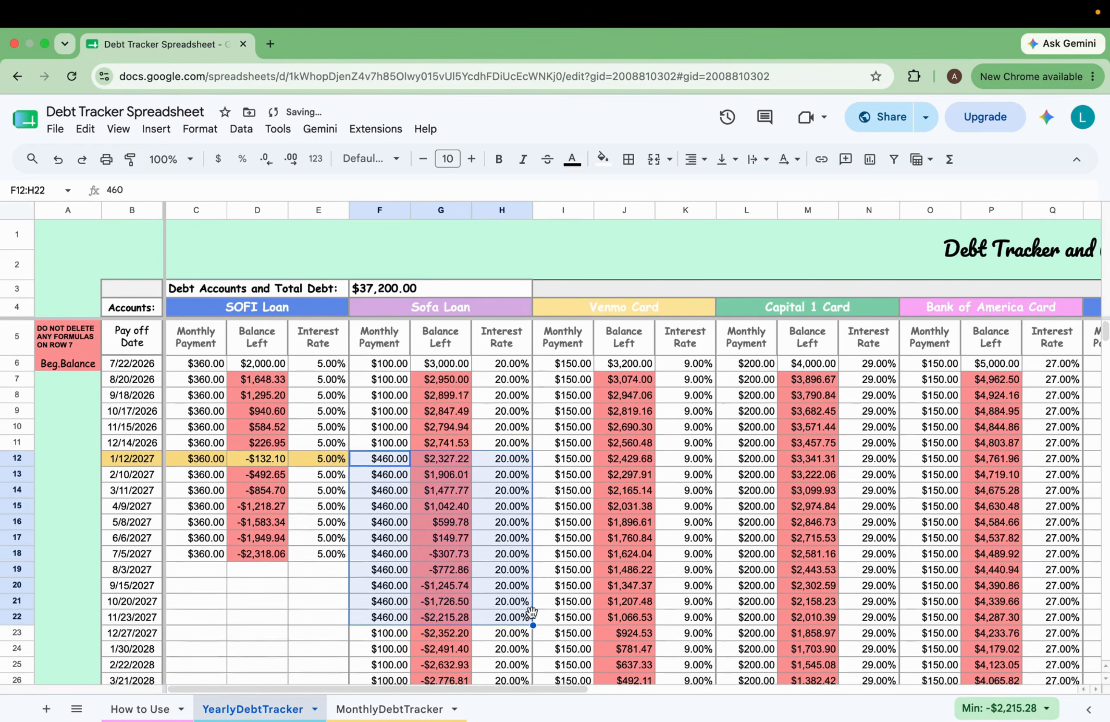
Highlight the Sofa Loan's 7/5/2027 payoff row from the date through the interest rate (B18:H18) in light blue
{"action": "scroll", "coordinate": [528, 612], "scroll_direction": "down", "scroll_amount": 1}
{"action": "left_click", "coordinate": [495, 585]}
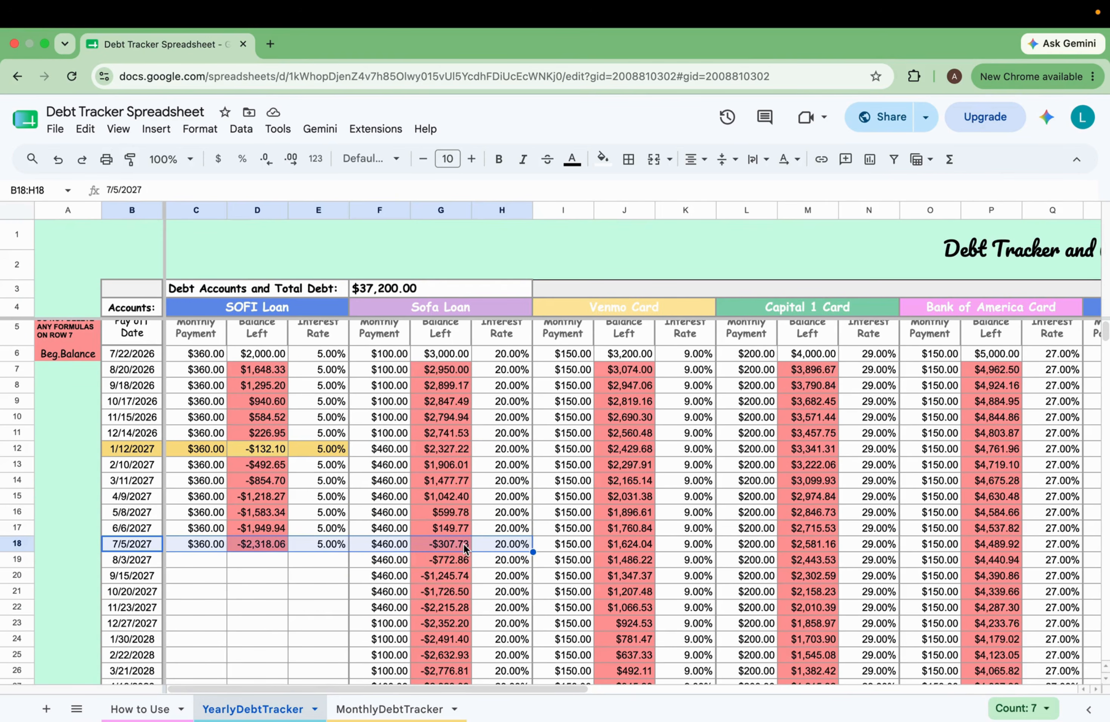
{"action": "left_click", "coordinate": [603, 161]}
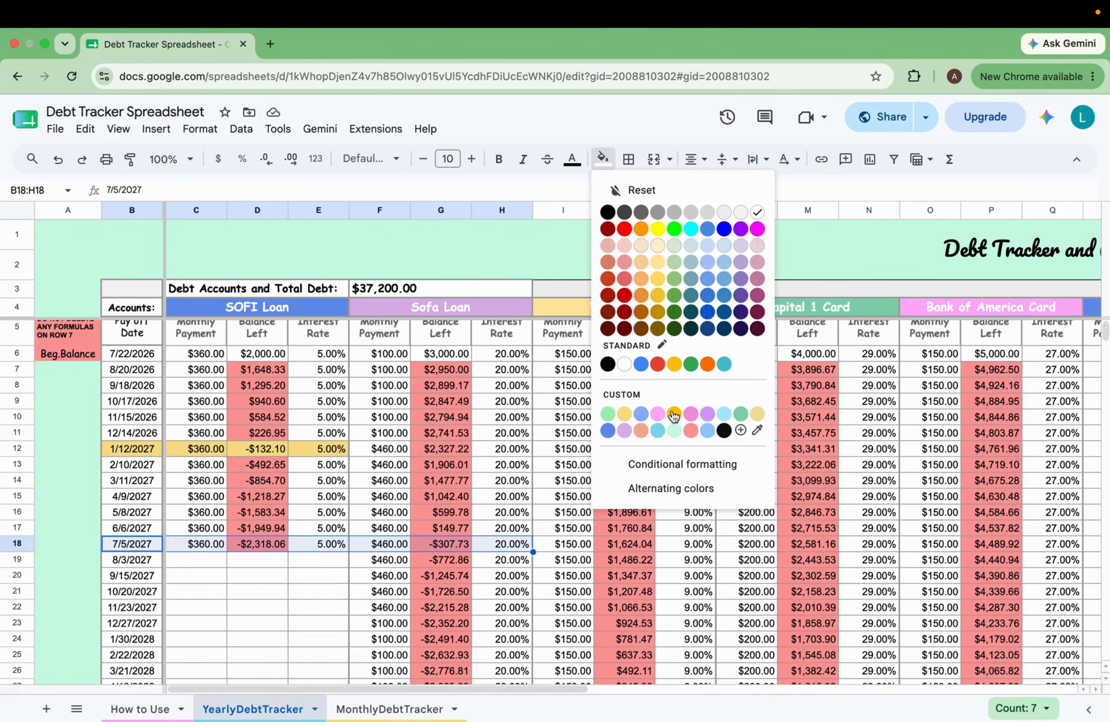
{"action": "left_click", "coordinate": [658, 431]}
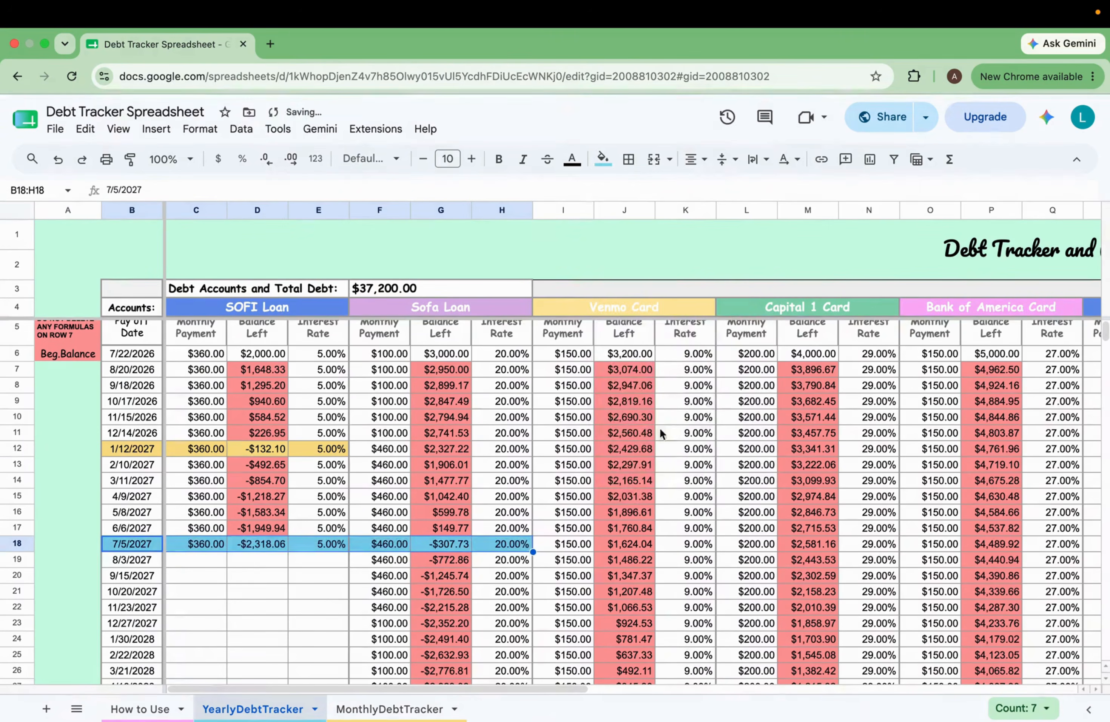
Set the Venmo Card's monthly payment for 8/3/2027 (I19) to 610
{"action": "left_click", "coordinate": [478, 558]}
{"action": "scroll", "coordinate": [478, 559], "scroll_direction": "down", "scroll_amount": 2}
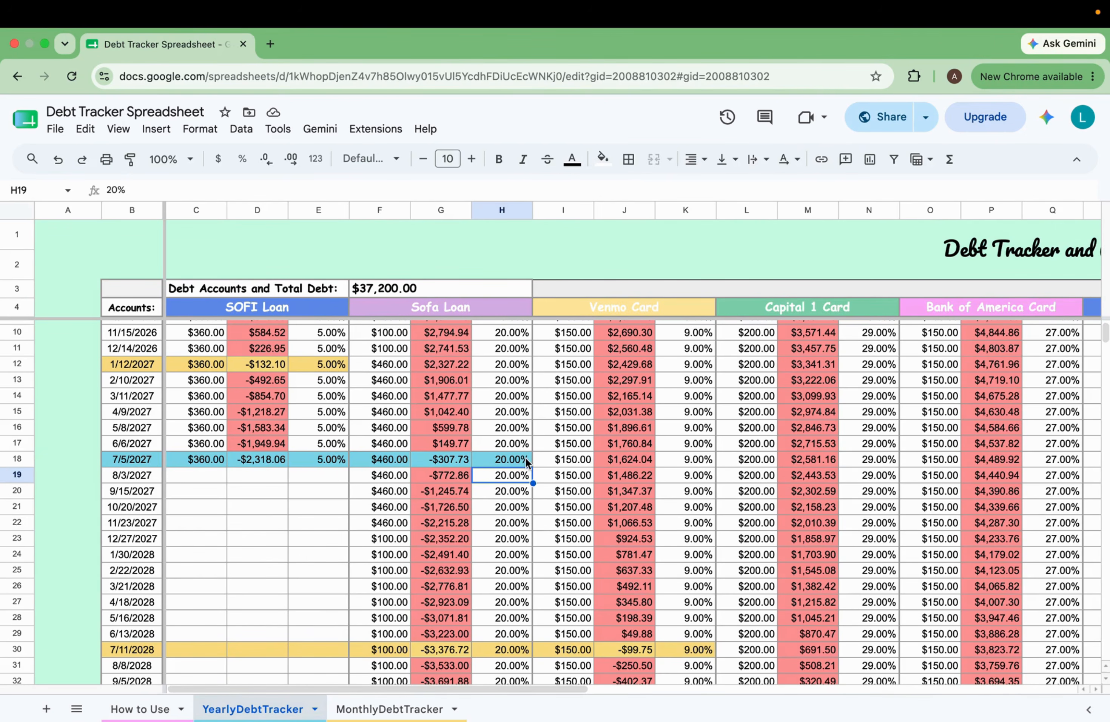
{"action": "scroll", "coordinate": [526, 460], "scroll_direction": "up", "scroll_amount": 3}
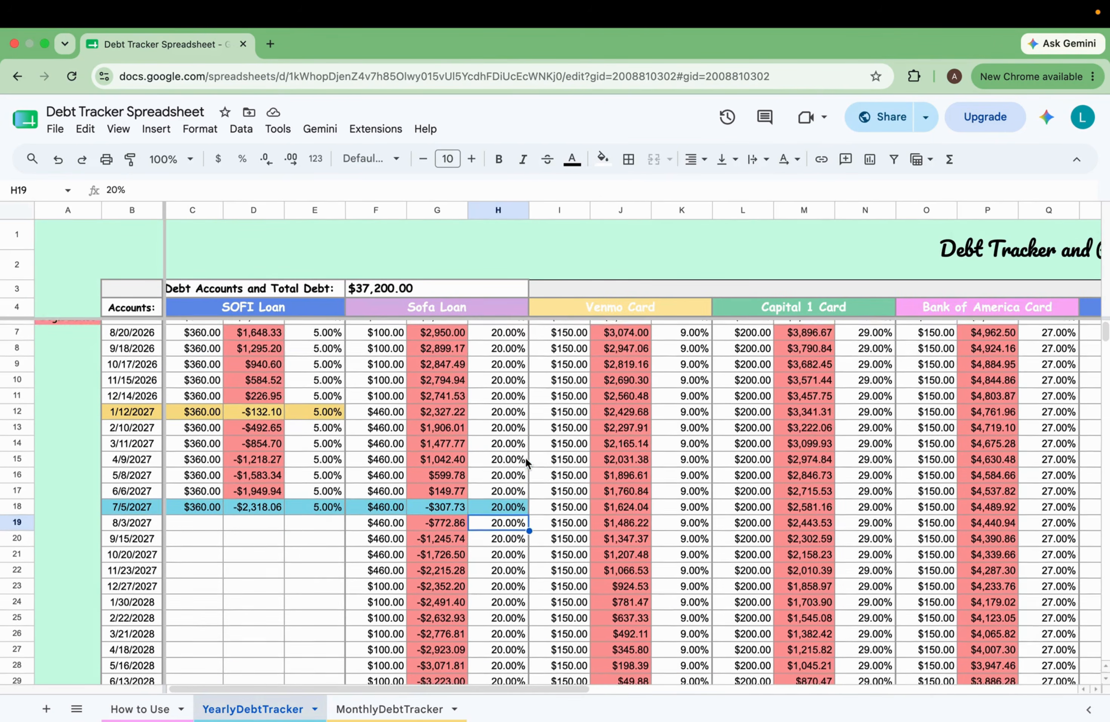
{"action": "left_click_drag", "start_coordinate": [149, 499], "coordinate": [448, 504]}
{"action": "scroll", "coordinate": [670, 469], "scroll_direction": "up", "scroll_amount": 2}
{"action": "scroll", "coordinate": [670, 469], "scroll_direction": "right", "scroll_amount": 2}
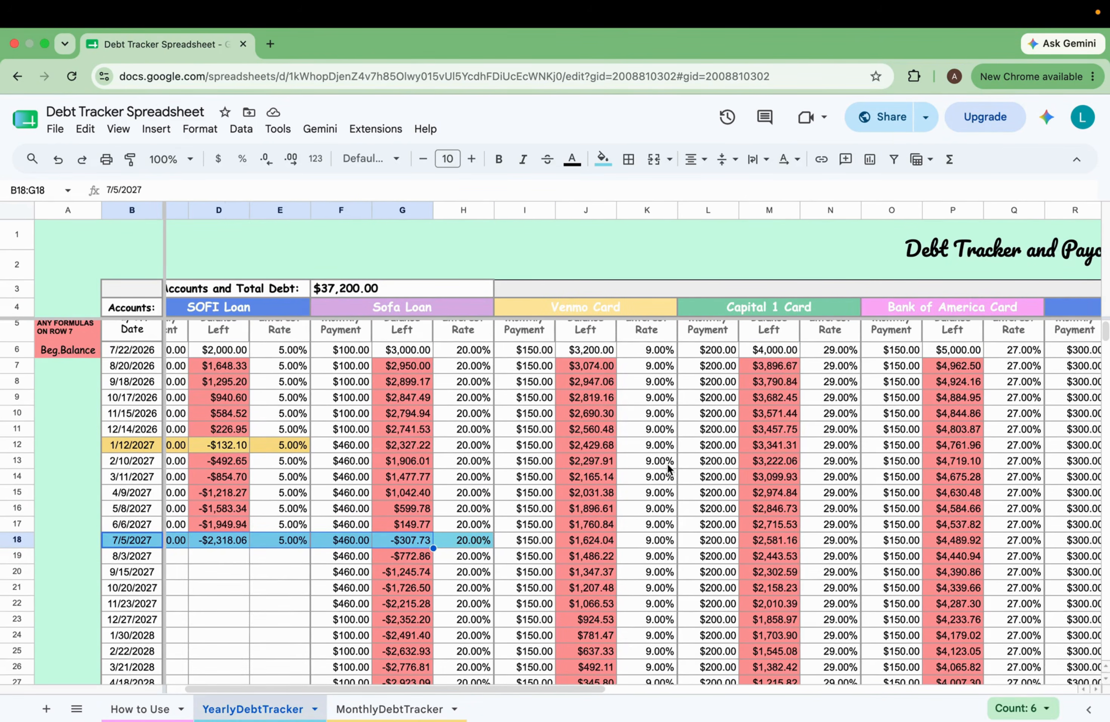
{"action": "scroll", "coordinate": [390, 533], "scroll_direction": "up", "scroll_amount": 1}
{"action": "scroll", "coordinate": [390, 533], "scroll_direction": "left", "scroll_amount": 1}
{"action": "left_click", "coordinate": [574, 574]}
{"action": "type", "text": "610"}
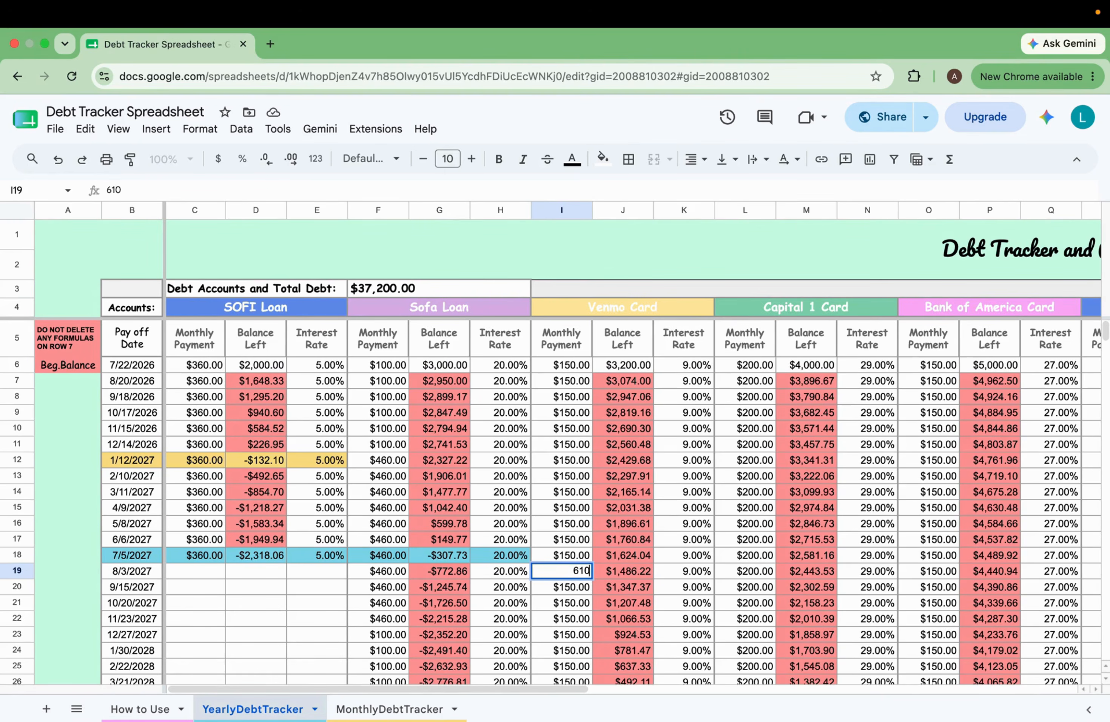
{"action": "left_click", "coordinate": [575, 598]}
Fill the Venmo Card's payment, balance and rate (I19:K19) down through row 24 and highlight its 10/20/2027 payoff row (B21:K21)
{"action": "left_click_drag", "start_coordinate": [572, 574], "coordinate": [711, 658]}
{"action": "scroll", "coordinate": [713, 656], "scroll_direction": "down", "scroll_amount": 2}
{"action": "left_click_drag", "start_coordinate": [689, 563], "coordinate": [143, 568]}
{"action": "left_click", "coordinate": [603, 159]}
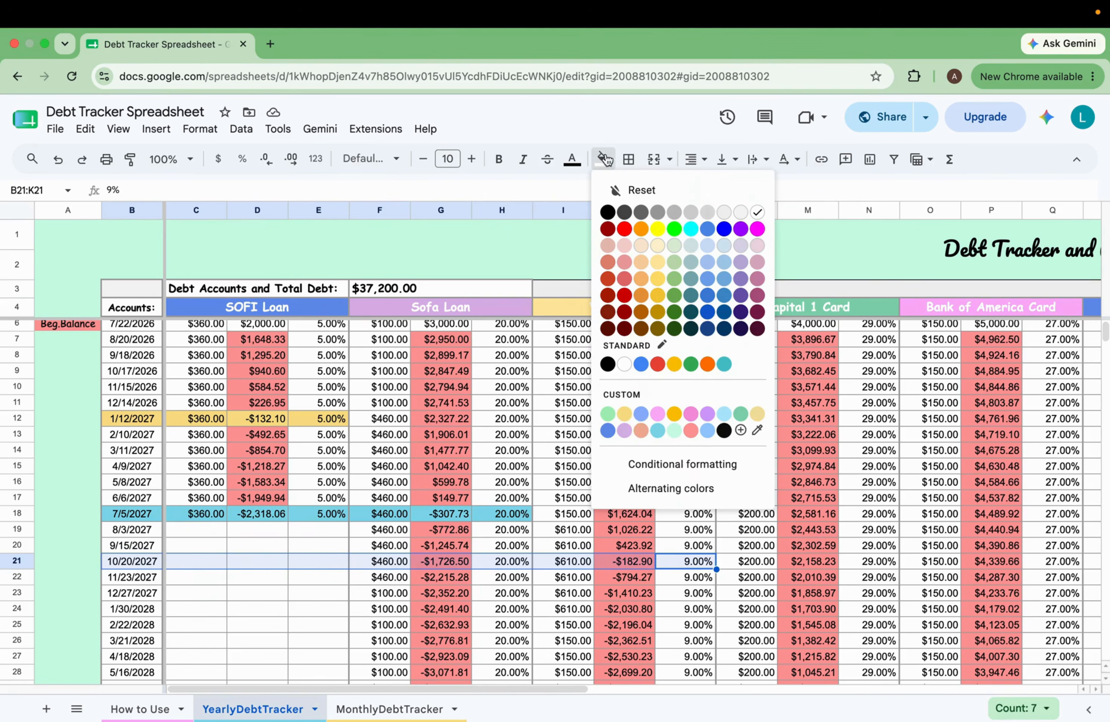
{"action": "left_click", "coordinate": [649, 426]}
Fill the Car Loan's 1260 payment, balance and interest rate (R27:T27) from row 27 down through row 48
{"action": "scroll", "coordinate": [638, 491], "scroll_direction": "down", "scroll_amount": 5}
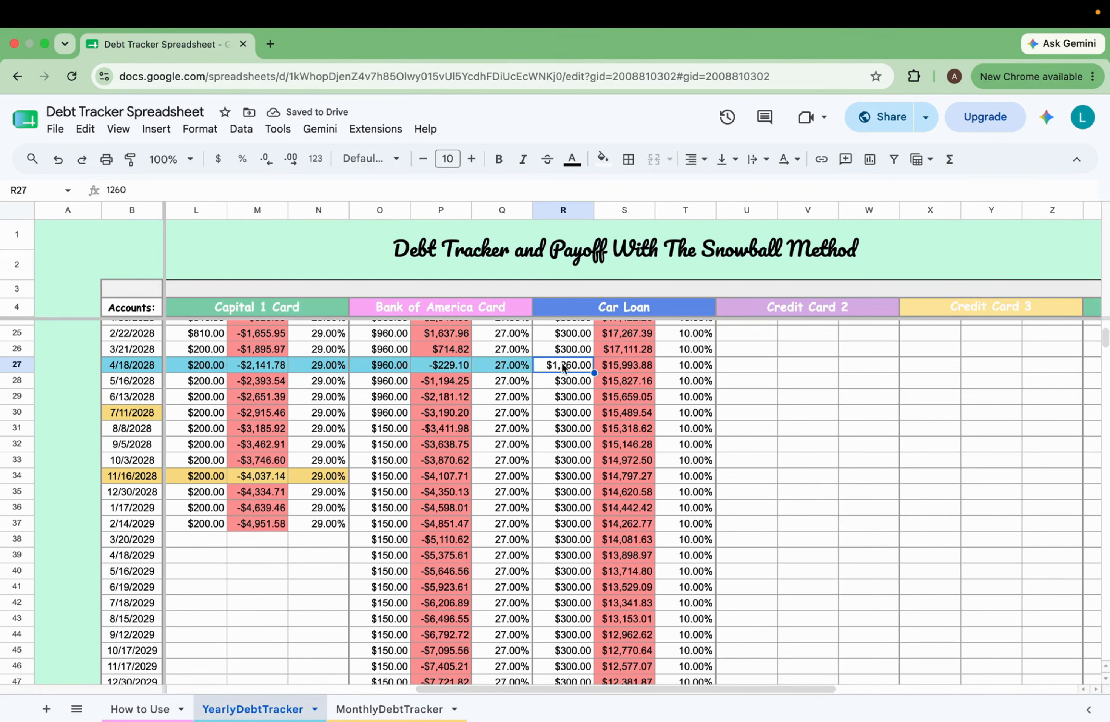
{"action": "left_click_drag", "start_coordinate": [564, 367], "coordinate": [714, 372]}
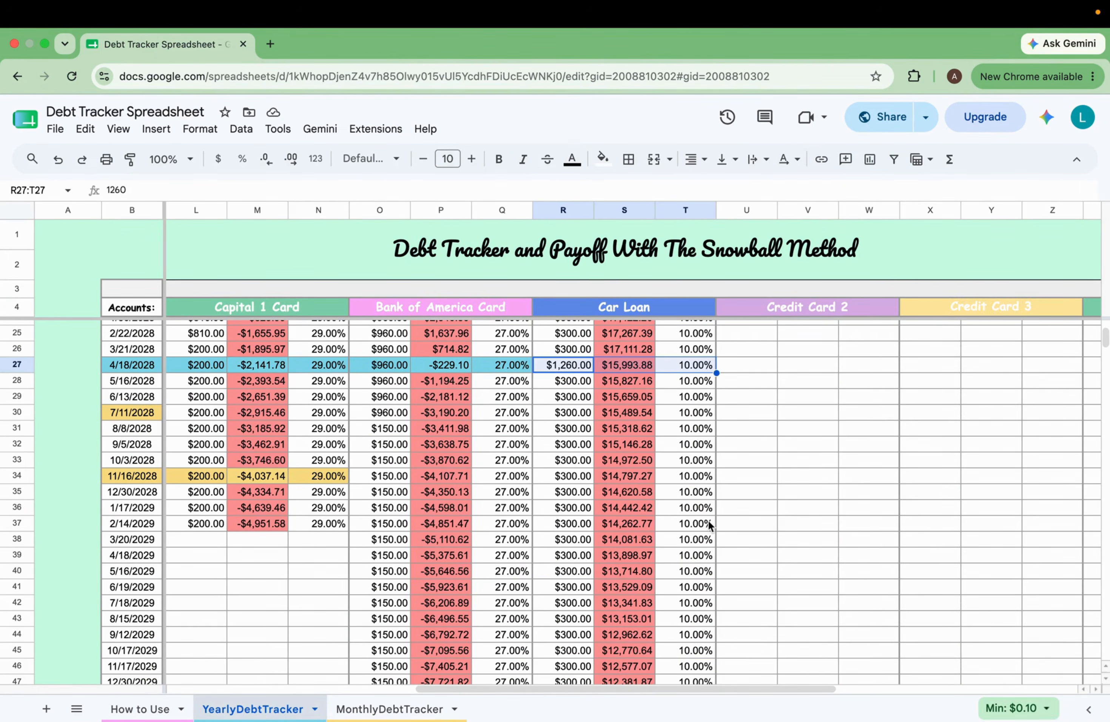
{"action": "left_click_drag", "start_coordinate": [713, 545], "coordinate": [716, 562]}
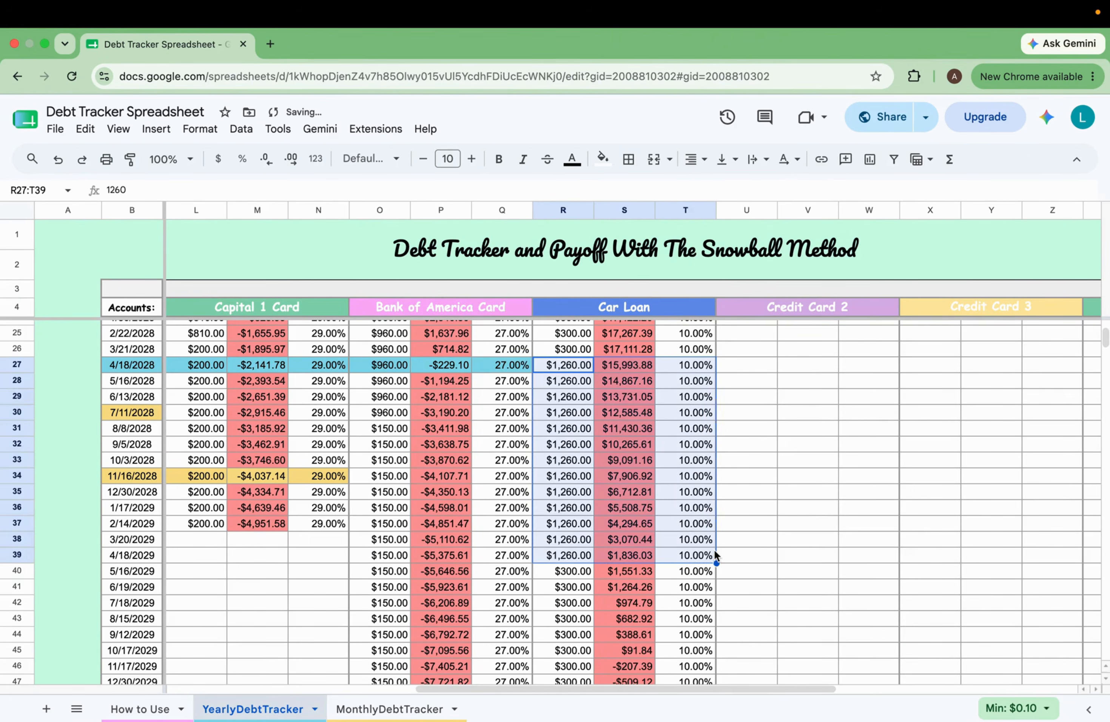
{"action": "scroll", "coordinate": [722, 525], "scroll_direction": "down", "scroll_amount": 2}
{"action": "left_click_drag", "start_coordinate": [718, 619], "coordinate": [717, 623]}
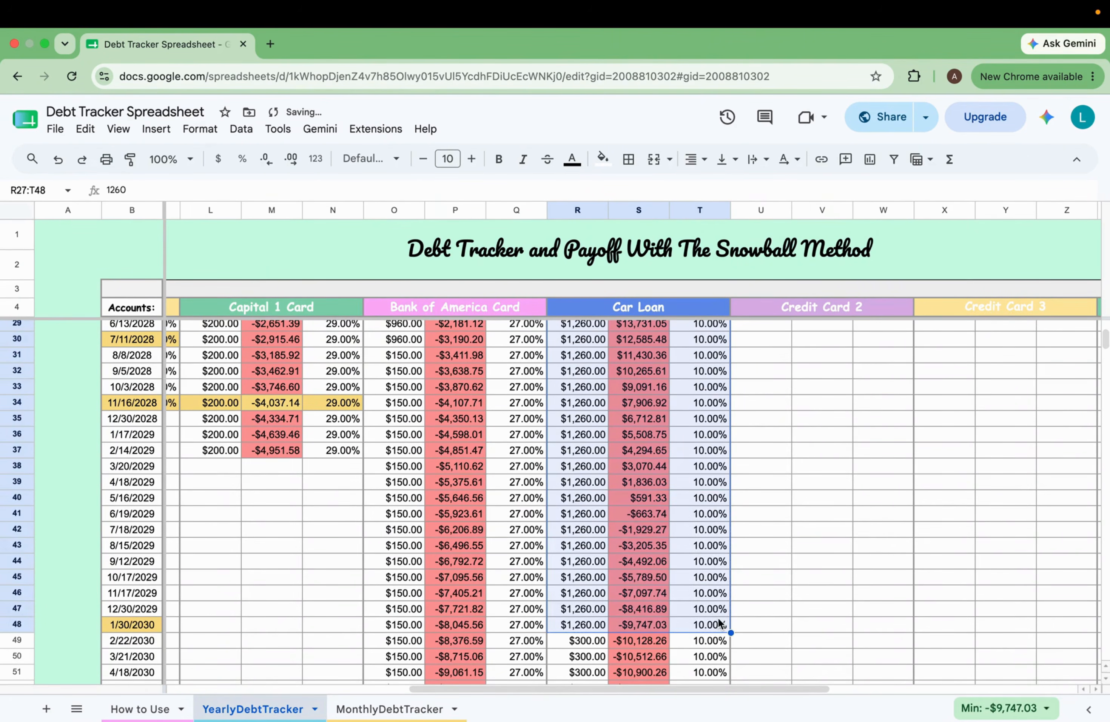
Highlight the Car Loan's 6/19/2029 payoff row from the date through the interest rate (B41:T41) in light blue
{"action": "scroll", "coordinate": [674, 497], "scroll_direction": "down", "scroll_amount": 1}
{"action": "left_click", "coordinate": [667, 498]}
{"action": "left_click", "coordinate": [716, 500]}
{"action": "left_click_drag", "start_coordinate": [716, 501], "coordinate": [149, 503]}
{"action": "left_click", "coordinate": [603, 159]}
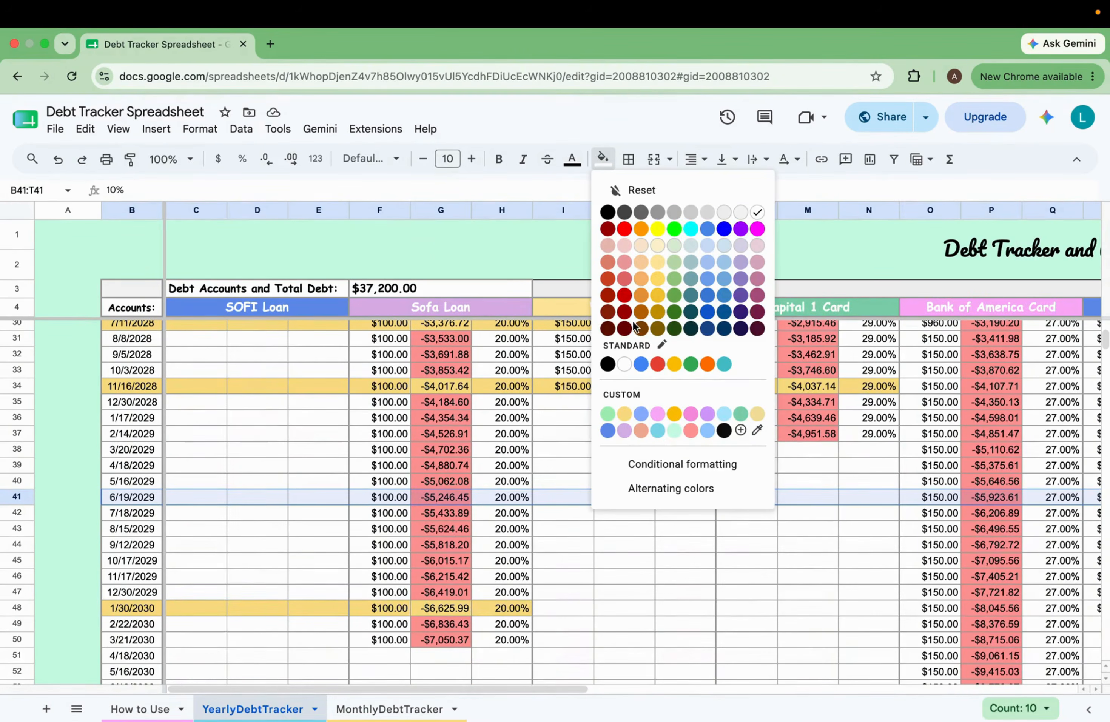
{"action": "left_click", "coordinate": [658, 433]}
Review the Car Loan's highlighted snowball payoff row and compare it with the remaining projected rows further down the sheet
{"action": "scroll", "coordinate": [808, 454], "scroll_direction": "right", "scroll_amount": 6}
{"action": "scroll", "coordinate": [808, 453], "scroll_direction": "up", "scroll_amount": 2}
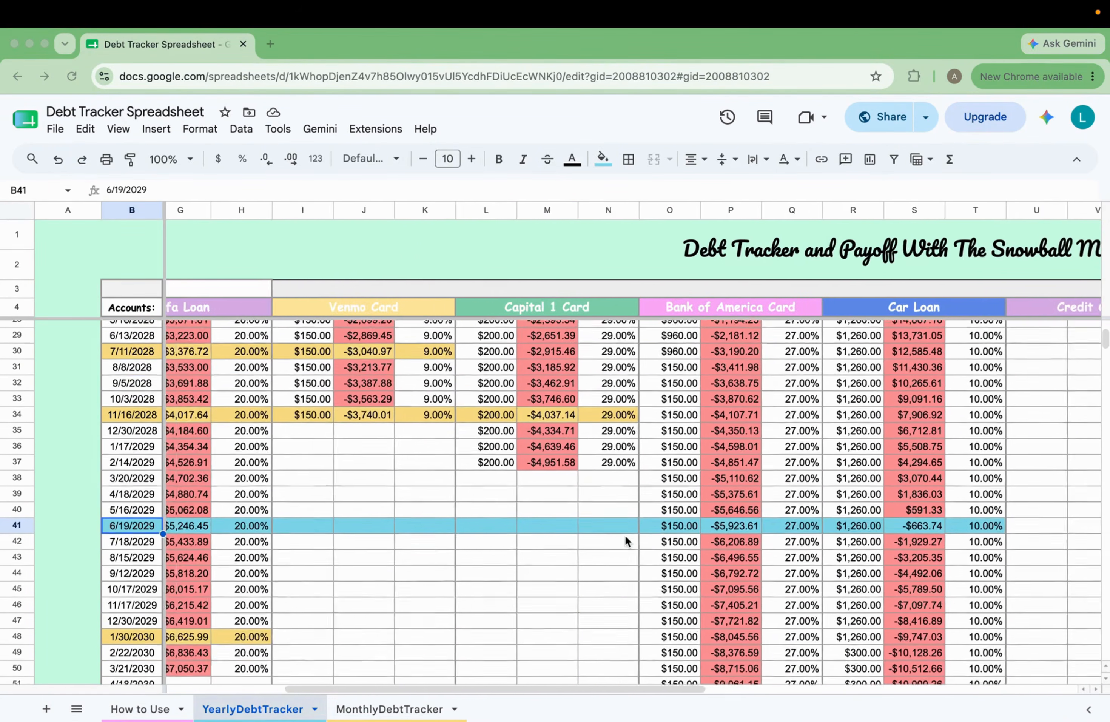
{"action": "scroll", "coordinate": [625, 535], "scroll_direction": "right", "scroll_amount": 5}
{"action": "scroll", "coordinate": [626, 539], "scroll_direction": "right", "scroll_amount": 4}
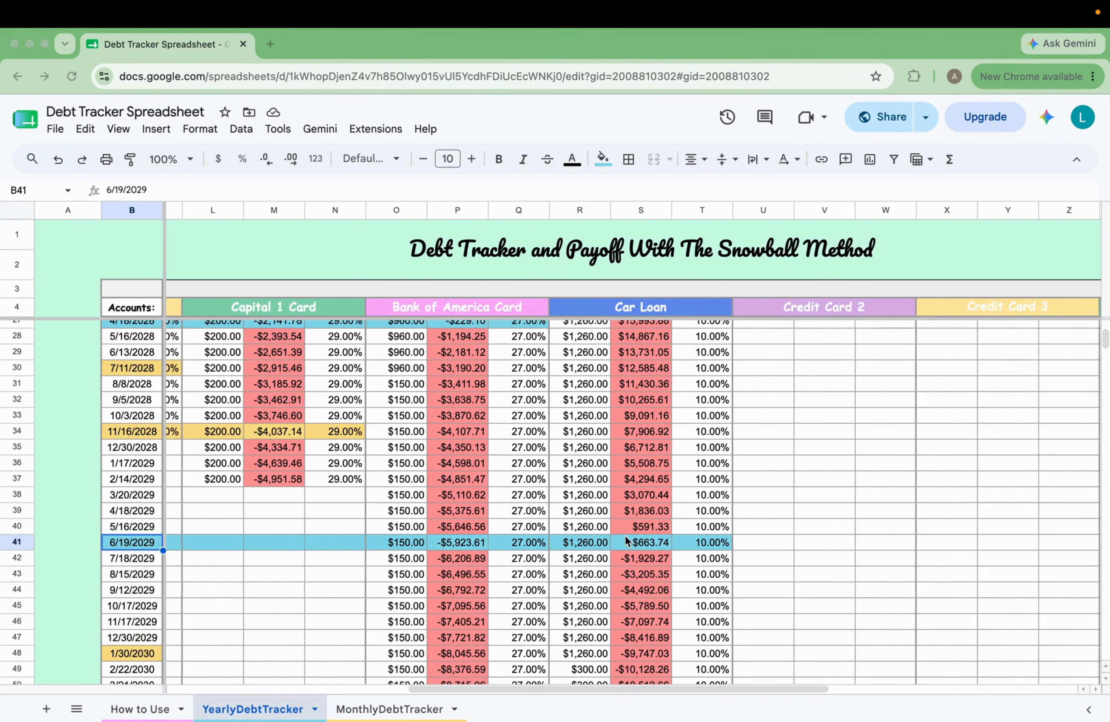
{"action": "scroll", "coordinate": [600, 538], "scroll_direction": "up", "scroll_amount": 1}
{"action": "scroll", "coordinate": [589, 534], "scroll_direction": "down", "scroll_amount": 1}
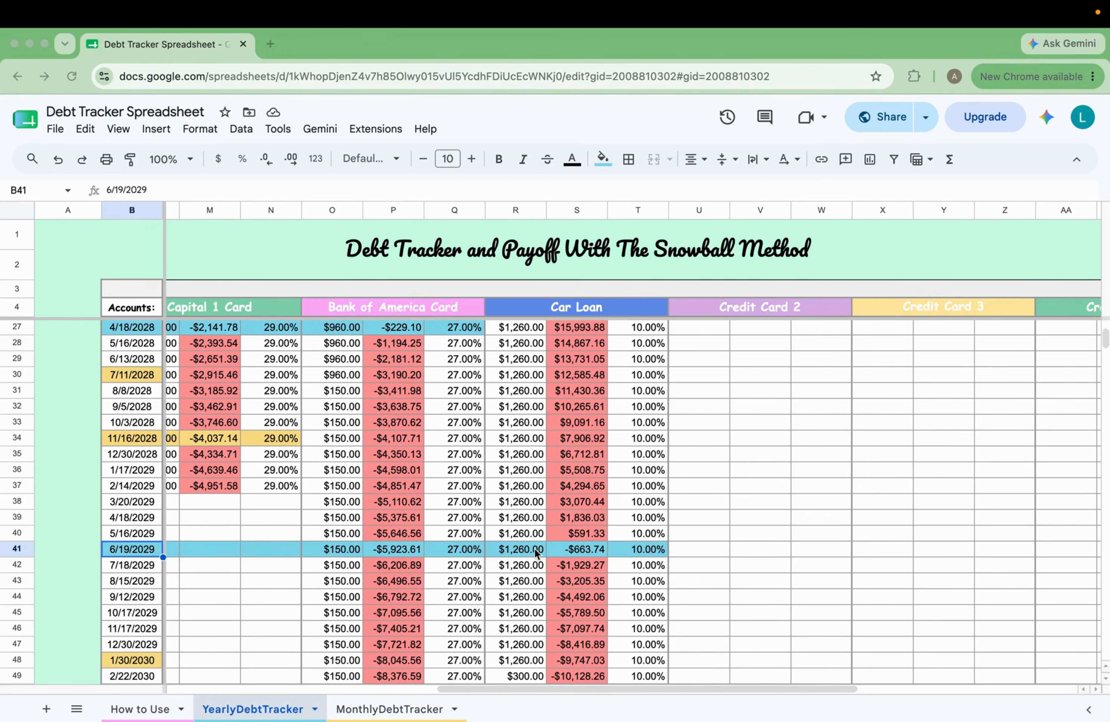
{"action": "scroll", "coordinate": [539, 555], "scroll_direction": "down", "scroll_amount": 3}
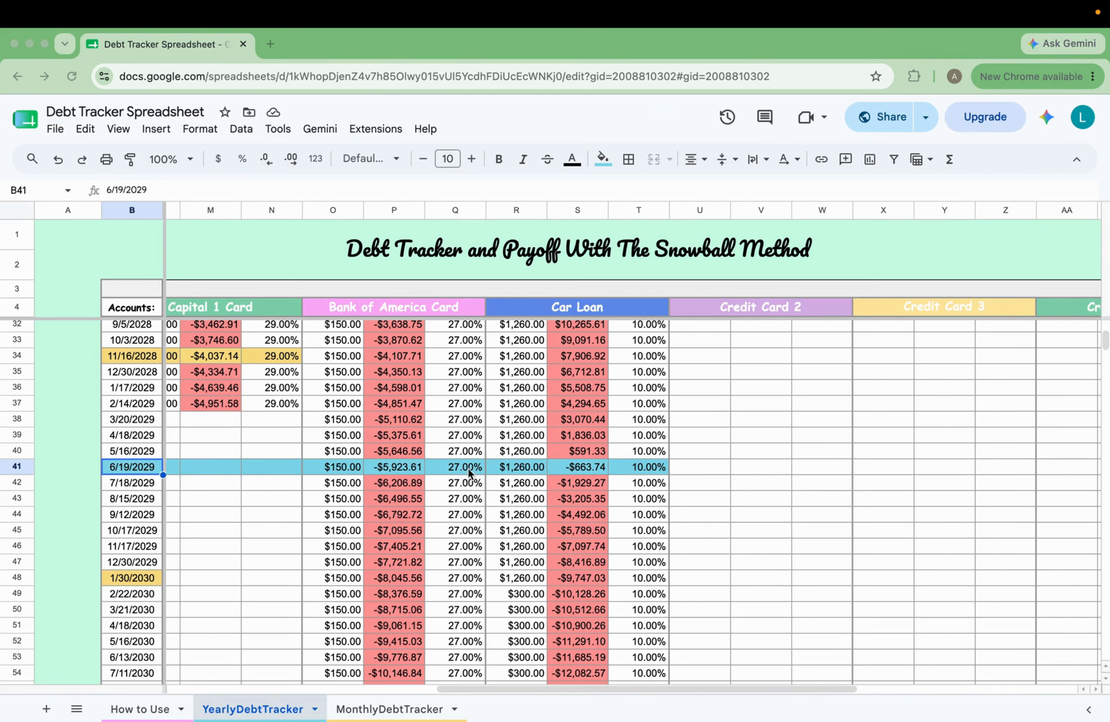
{"action": "scroll", "coordinate": [507, 572], "scroll_direction": "down", "scroll_amount": 9}
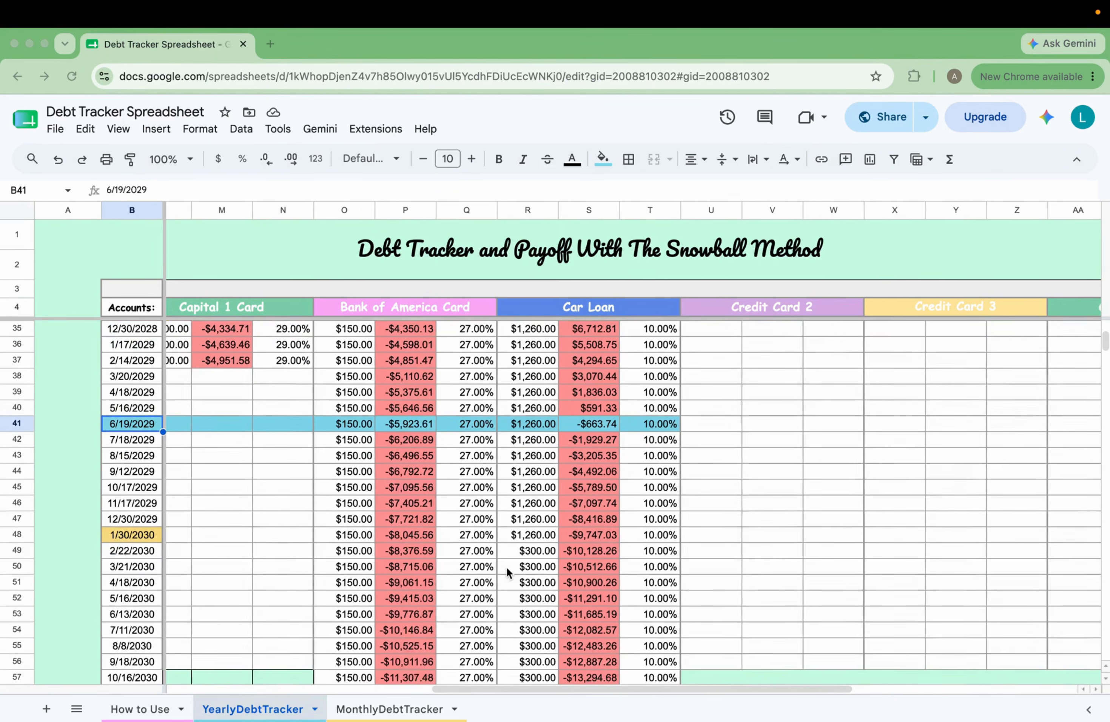
{"action": "scroll", "coordinate": [507, 572], "scroll_direction": "down", "scroll_amount": 1}
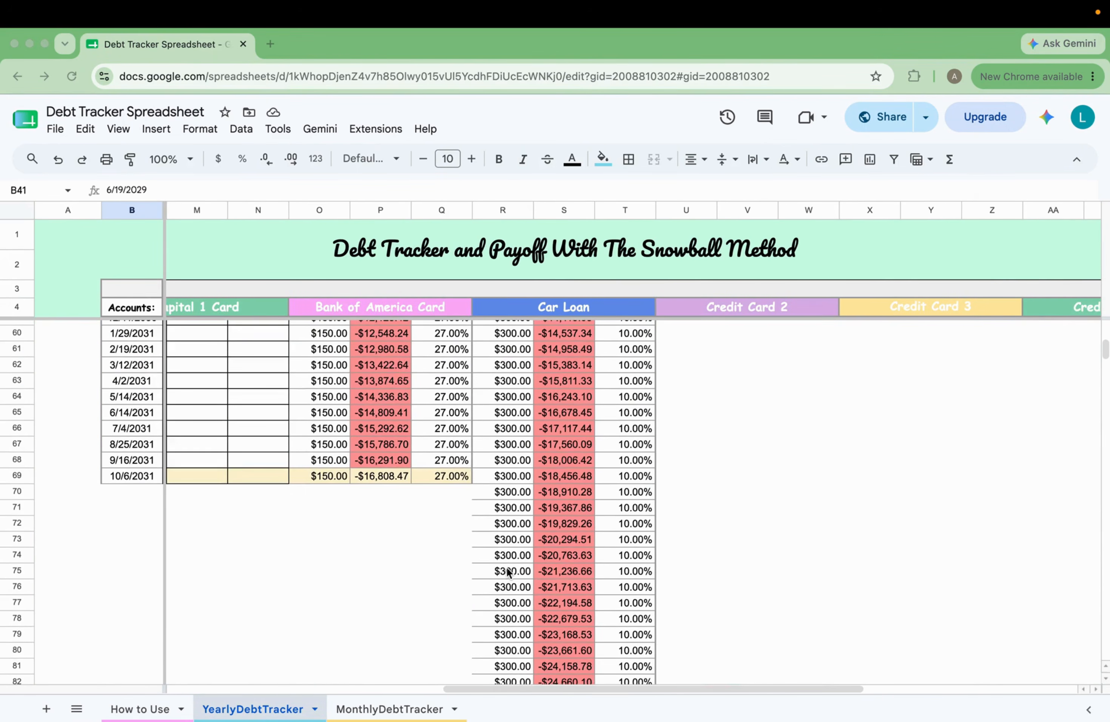
{"action": "scroll", "coordinate": [504, 583], "scroll_direction": "down", "scroll_amount": 4}
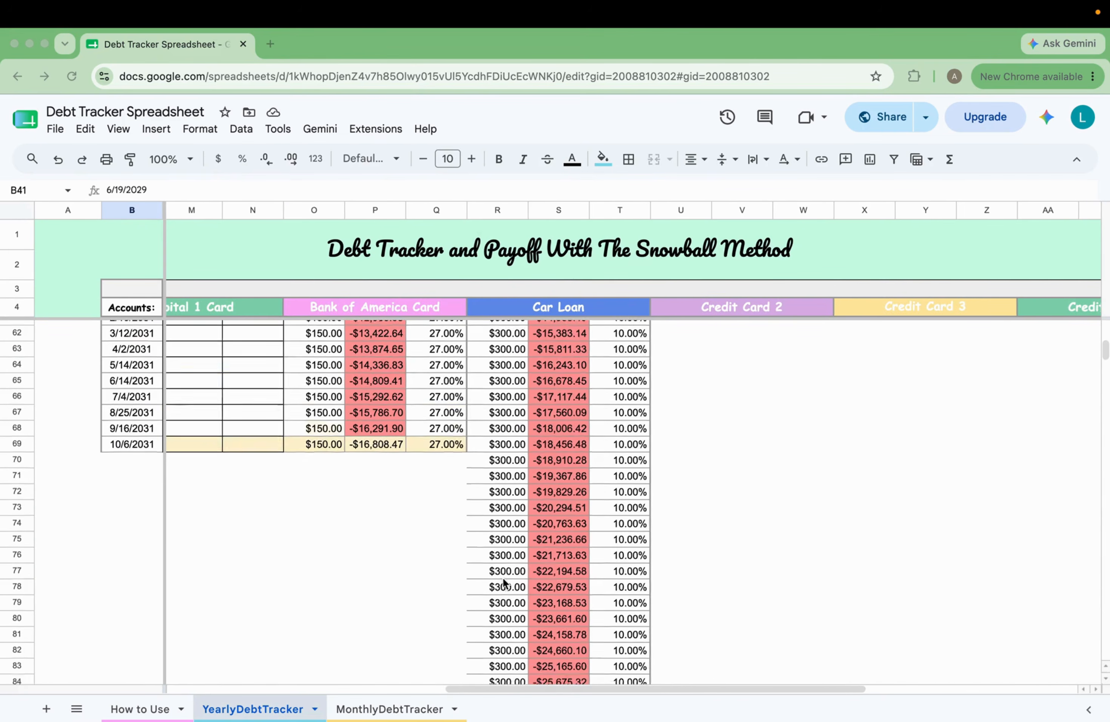
{"action": "scroll", "coordinate": [504, 583], "scroll_direction": "down", "scroll_amount": 10}
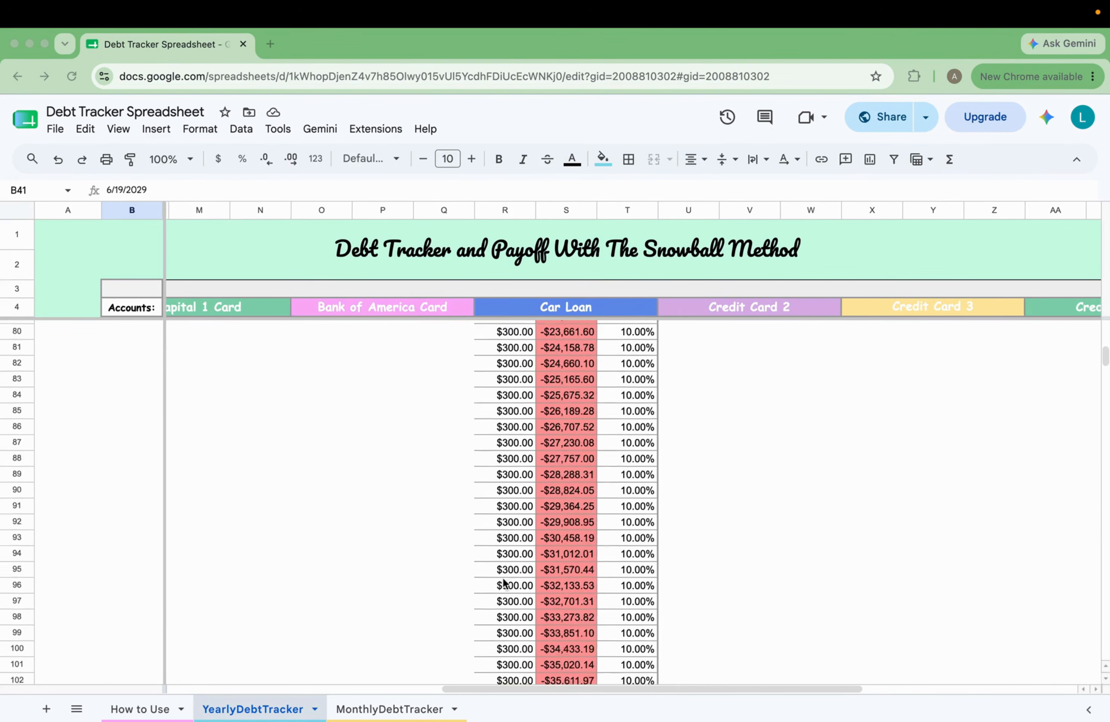
{"action": "scroll", "coordinate": [504, 583], "scroll_direction": "up", "scroll_amount": 13}
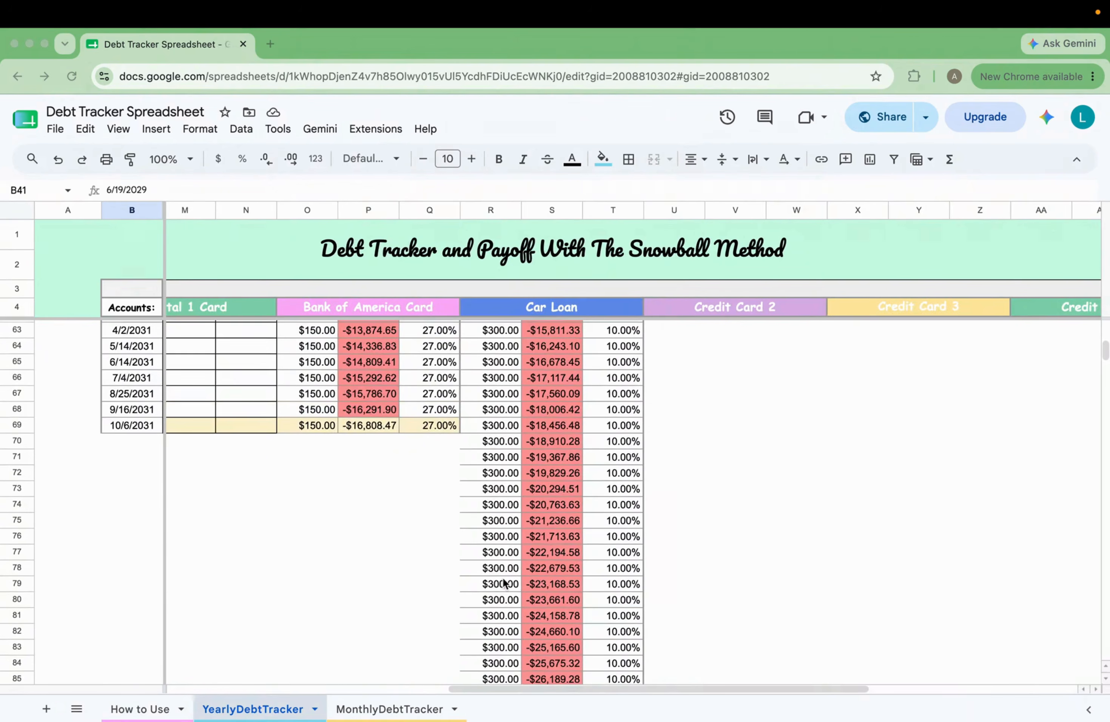
{"action": "scroll", "coordinate": [504, 583], "scroll_direction": "down", "scroll_amount": 1}
{"action": "scroll", "coordinate": [504, 583], "scroll_direction": "down", "scroll_amount": 2}
{"action": "scroll", "coordinate": [504, 582], "scroll_direction": "up", "scroll_amount": 1}
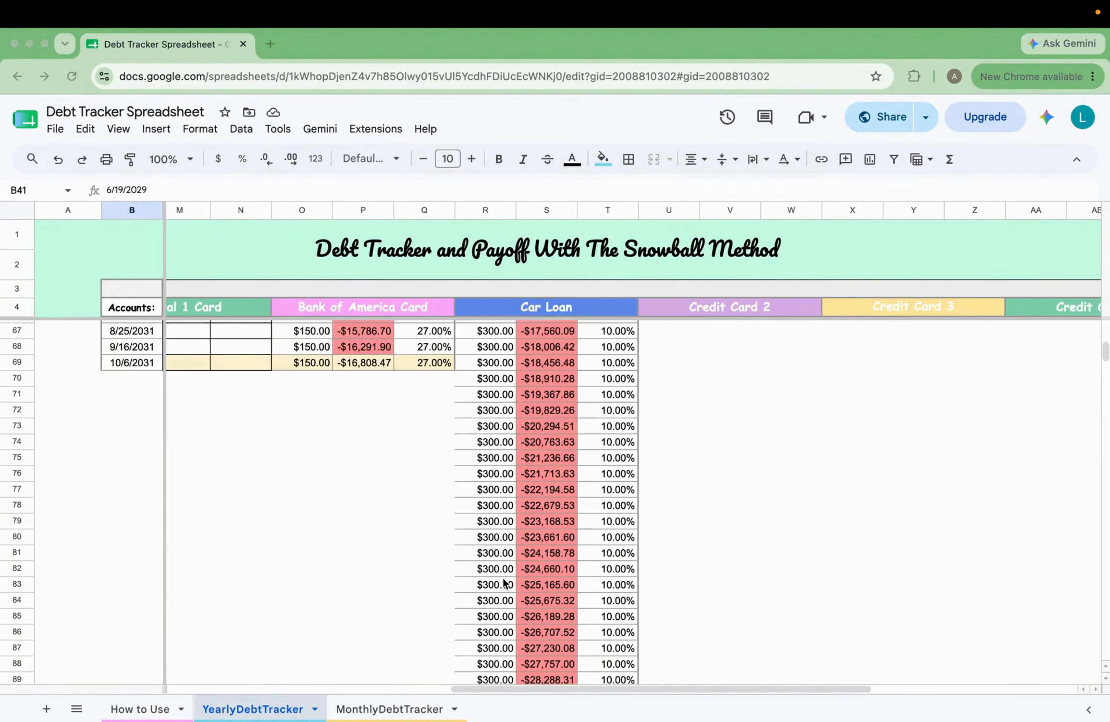
{"action": "scroll", "coordinate": [504, 583], "scroll_direction": "down", "scroll_amount": 8}
{"action": "scroll", "coordinate": [161, 564], "scroll_direction": "up", "scroll_amount": 15}
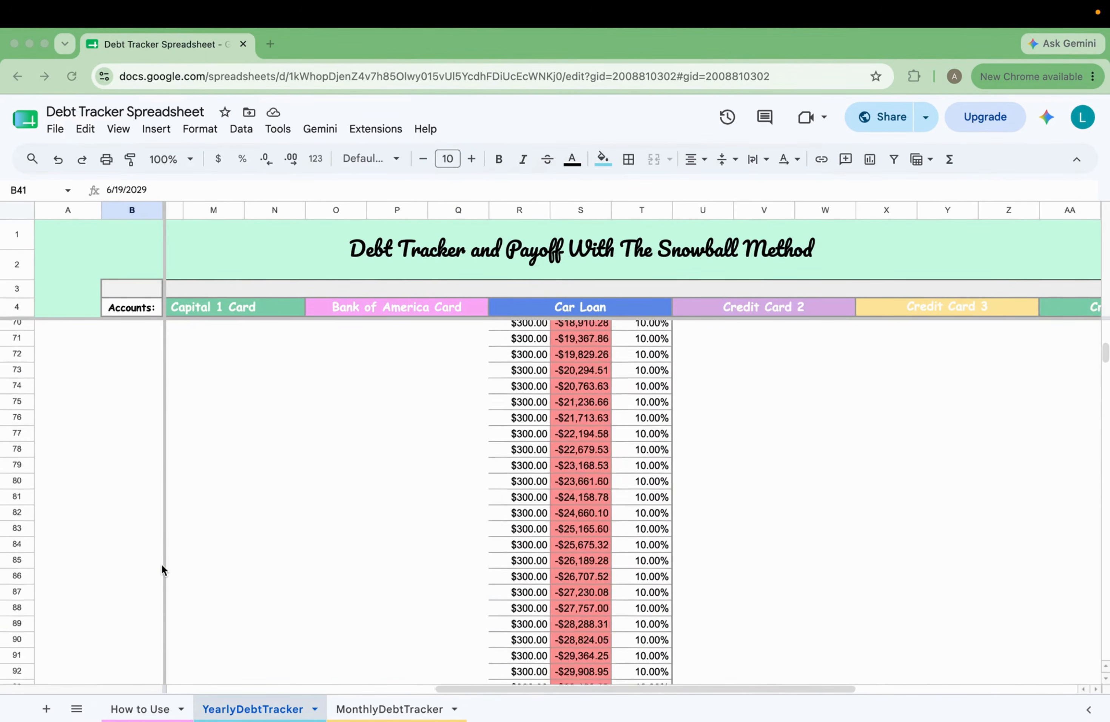
{"action": "scroll", "coordinate": [161, 563], "scroll_direction": "left", "scroll_amount": 1}
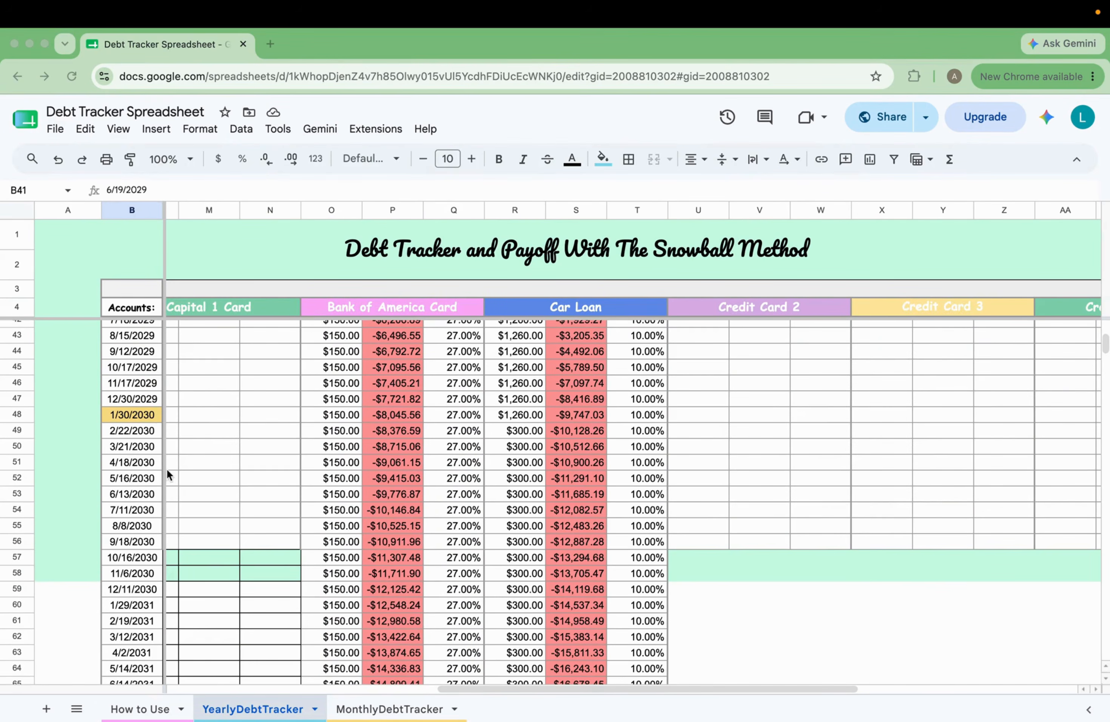
Switch to the MonthlyDebtTracker sheet and examine how its monthly payment, balance left and interest rate cells link to YearlyDebtTracker
{"action": "scroll", "coordinate": [202, 417], "scroll_direction": "up", "scroll_amount": 3}
{"action": "scroll", "coordinate": [202, 417], "scroll_direction": "up", "scroll_amount": 11}
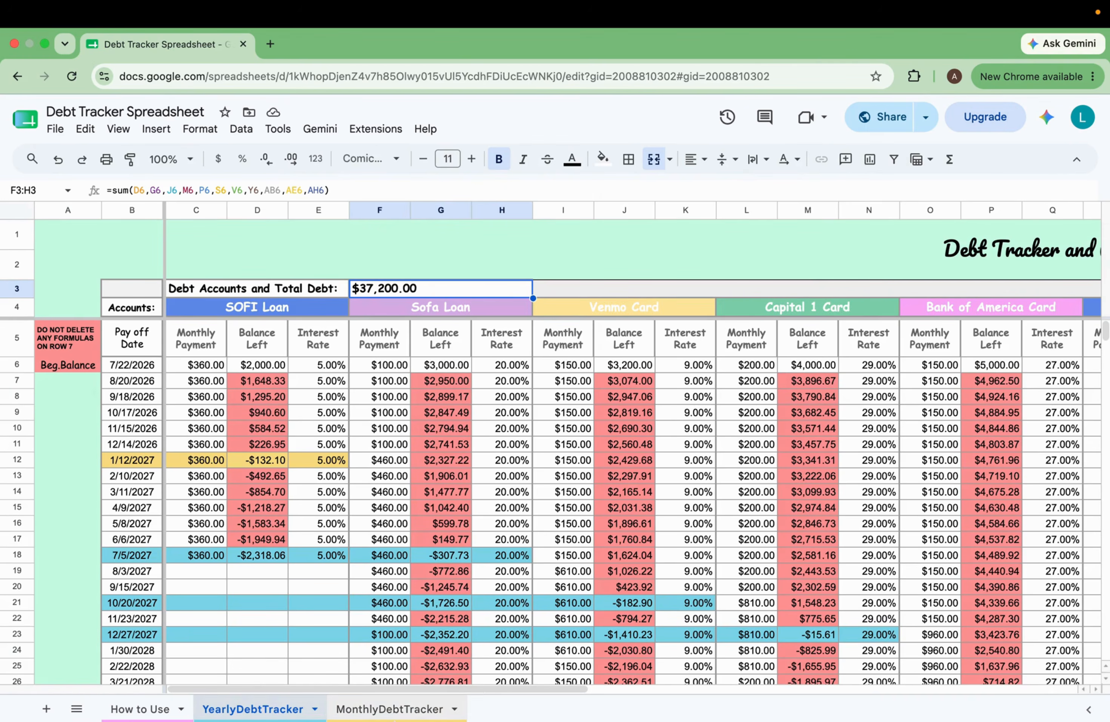
{"action": "left_click", "coordinate": [390, 709]}
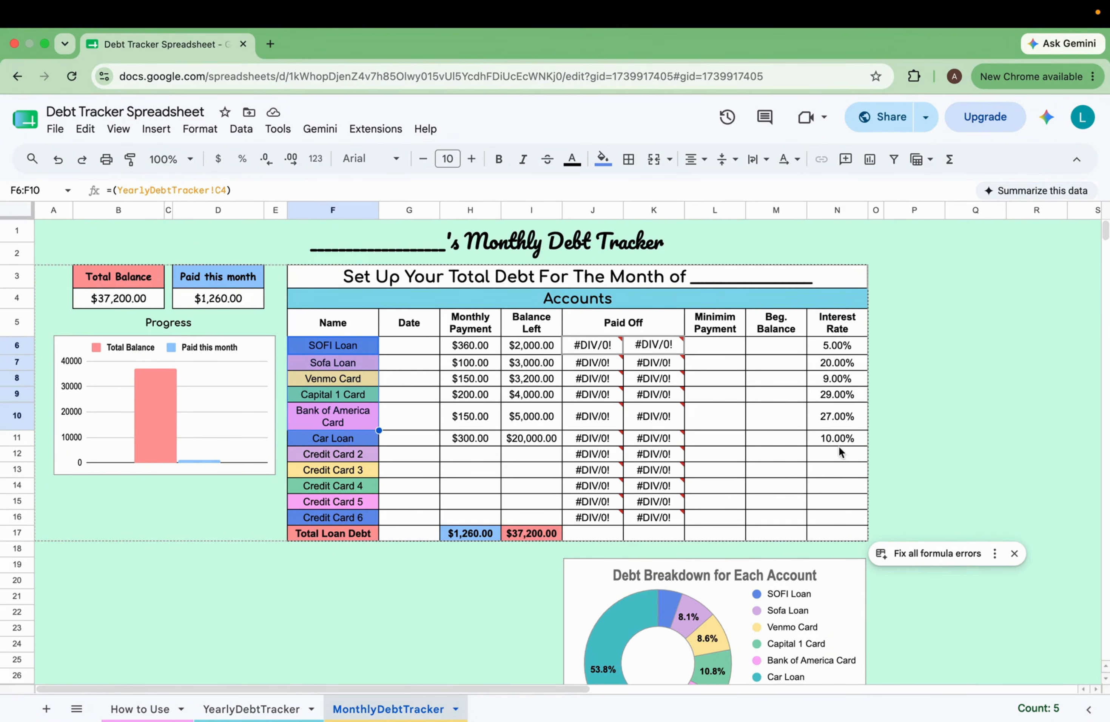
{"action": "left_click", "coordinate": [255, 709]}
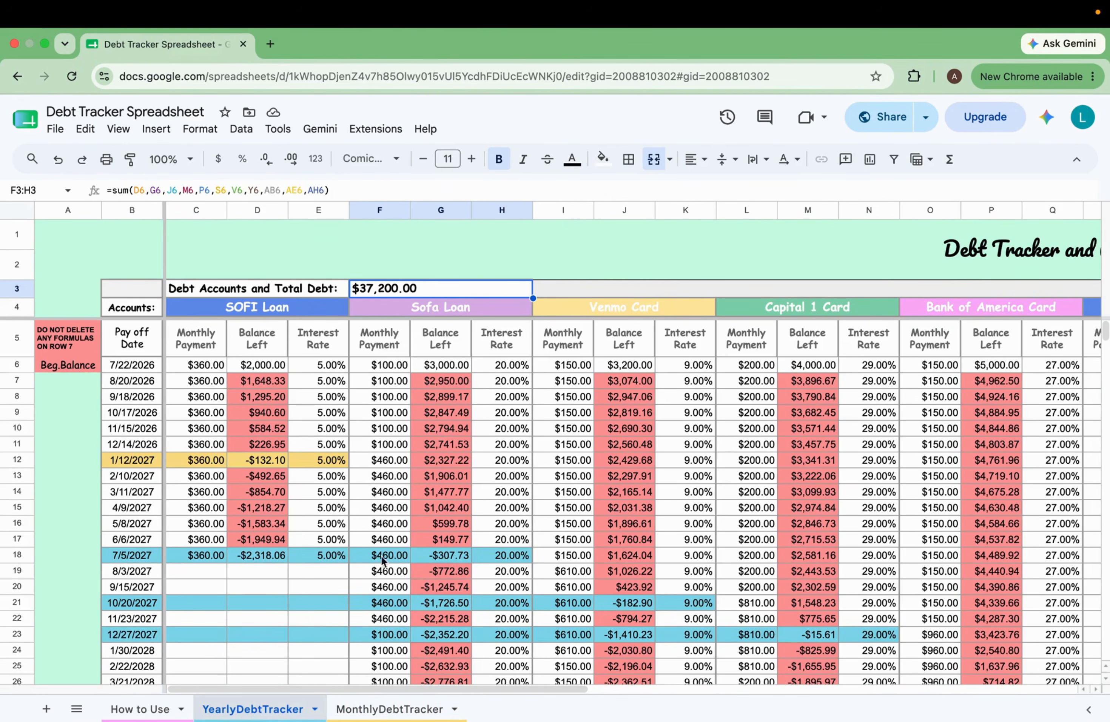
{"action": "left_click", "coordinate": [366, 709]}
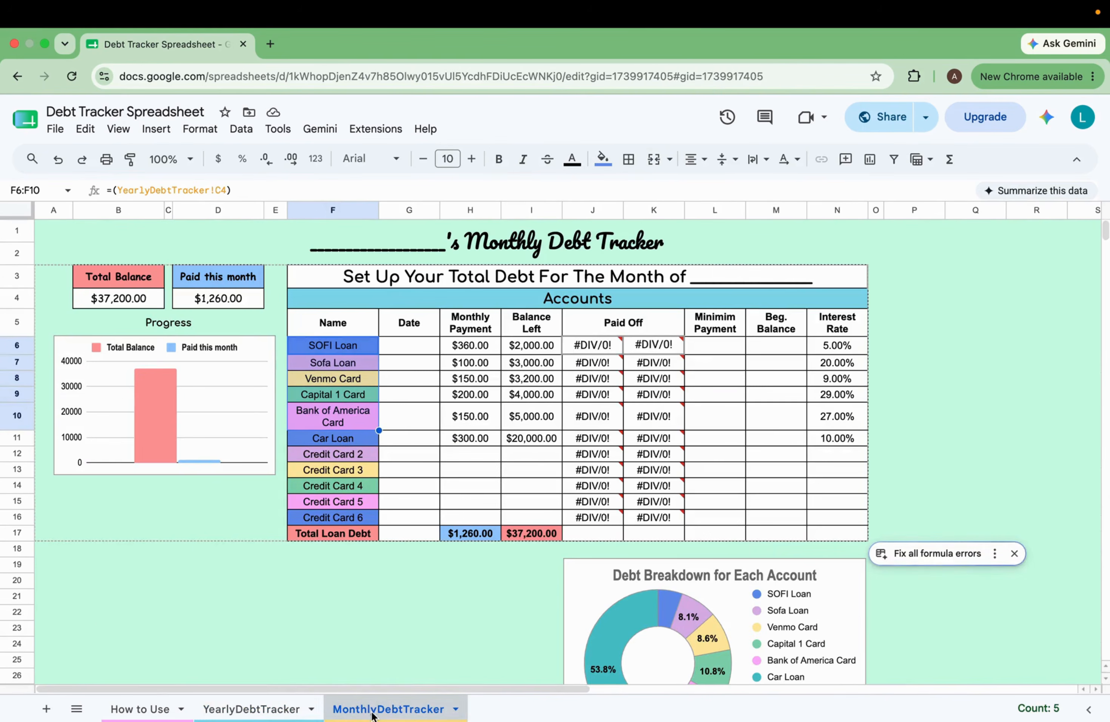
{"action": "left_click", "coordinate": [481, 381]}
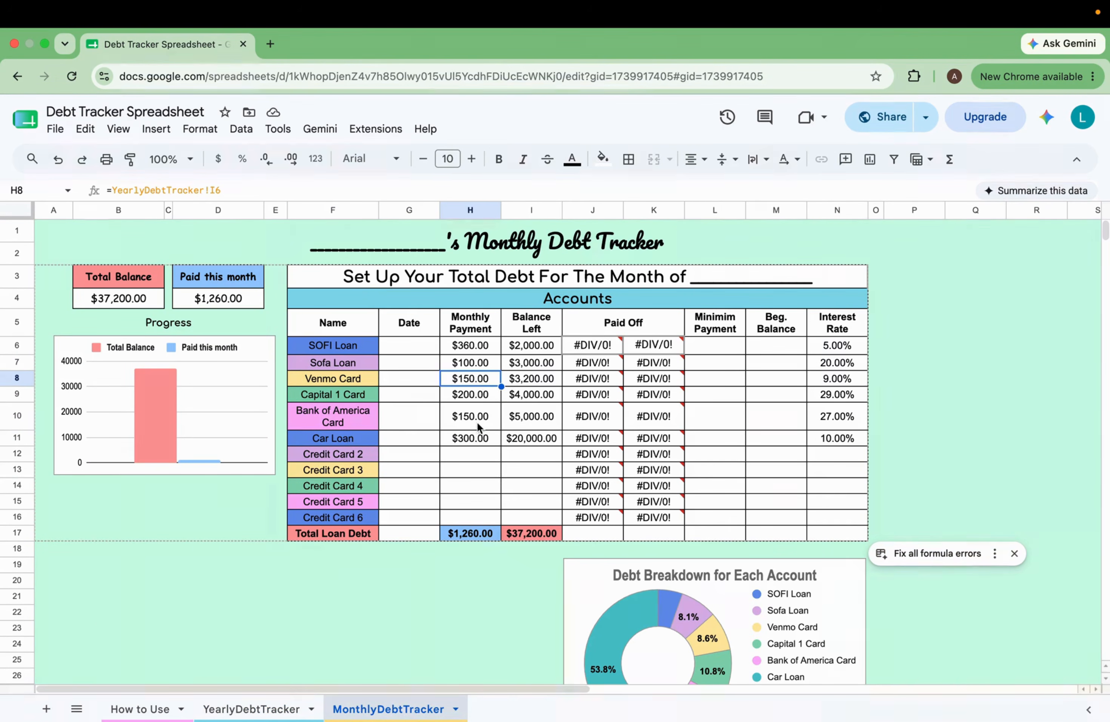
{"action": "left_click", "coordinate": [550, 363]}
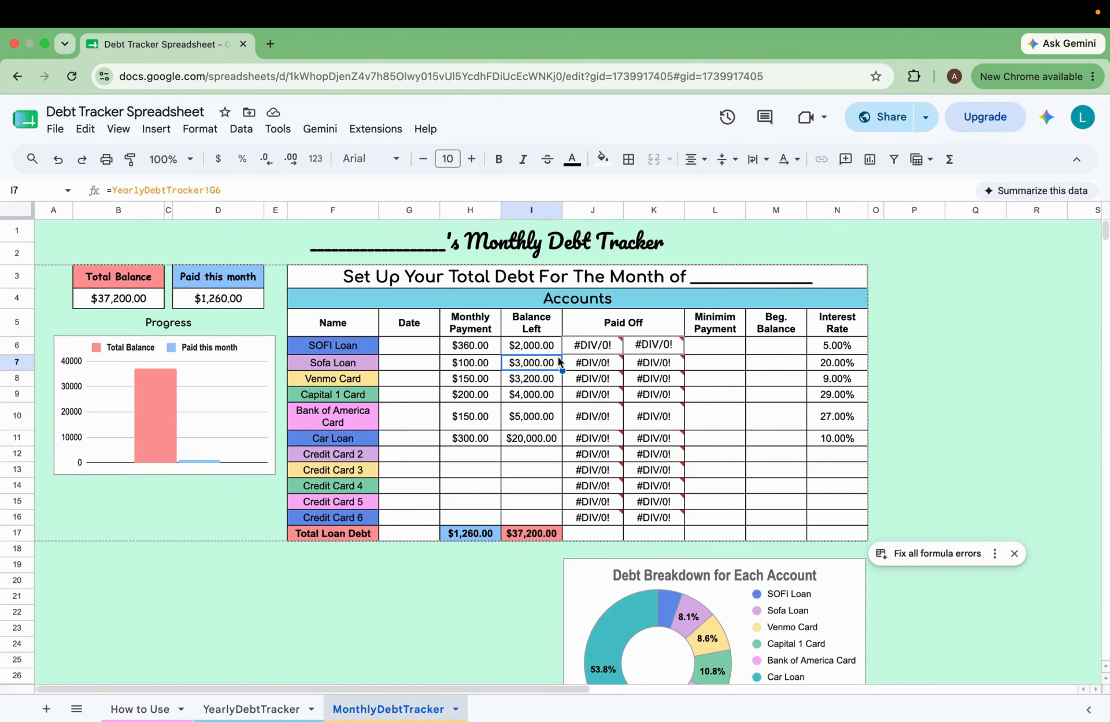
{"action": "left_click", "coordinate": [844, 363]}
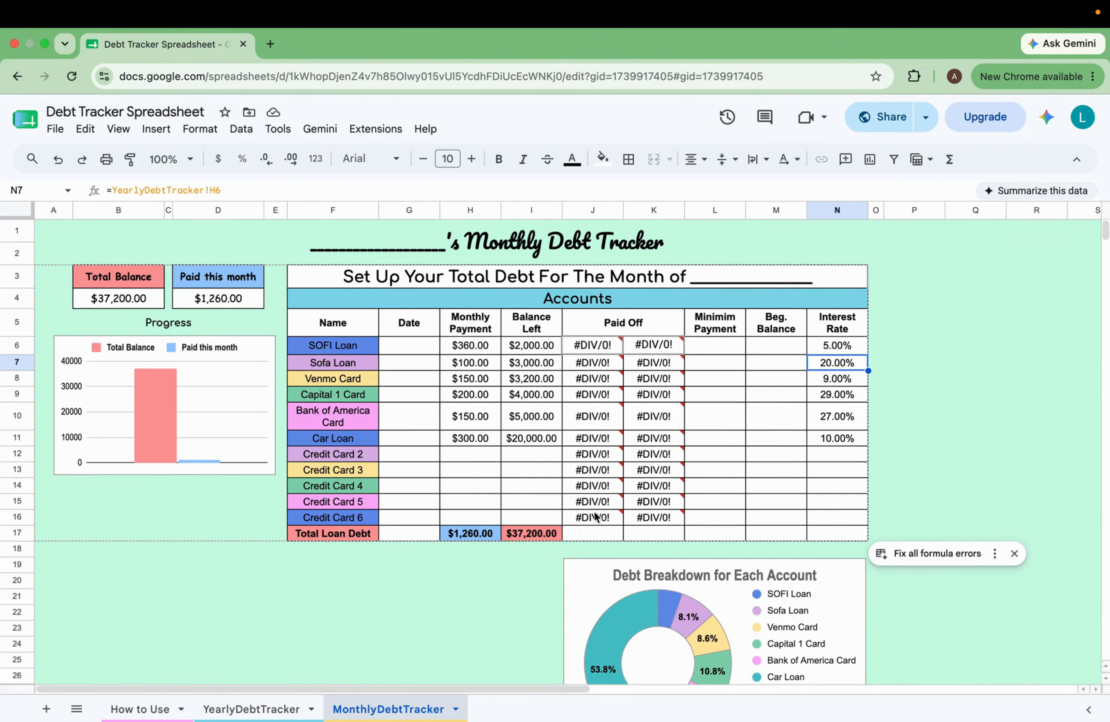
Inspect the error and the Paid Off percentage formulas for the SOFI Loan and Sofa Loan (J6:J7)
{"action": "mouse_move", "coordinate": [601, 357]}
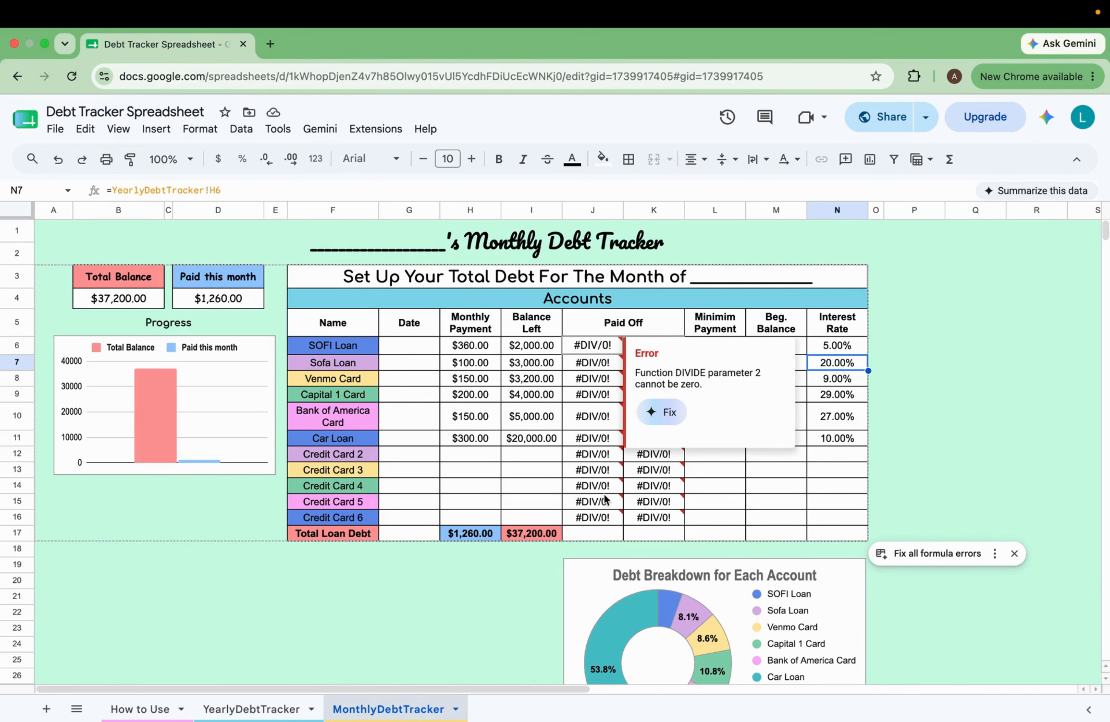
{"action": "left_click", "coordinate": [593, 348]}
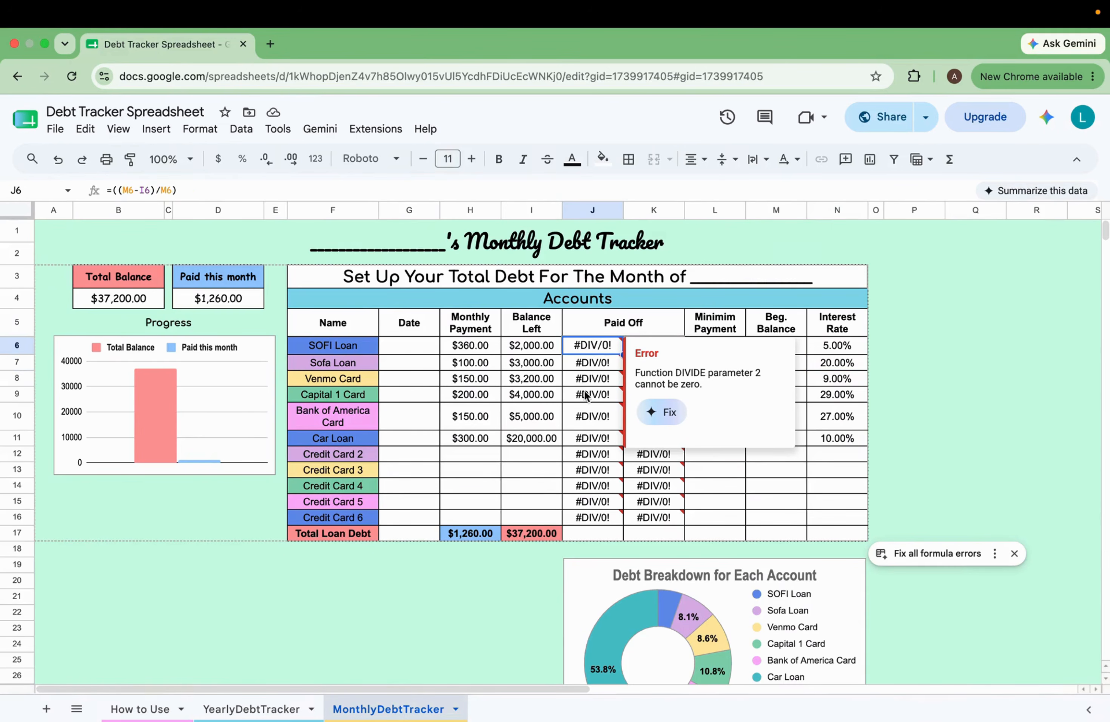
{"action": "left_click", "coordinate": [594, 365]}
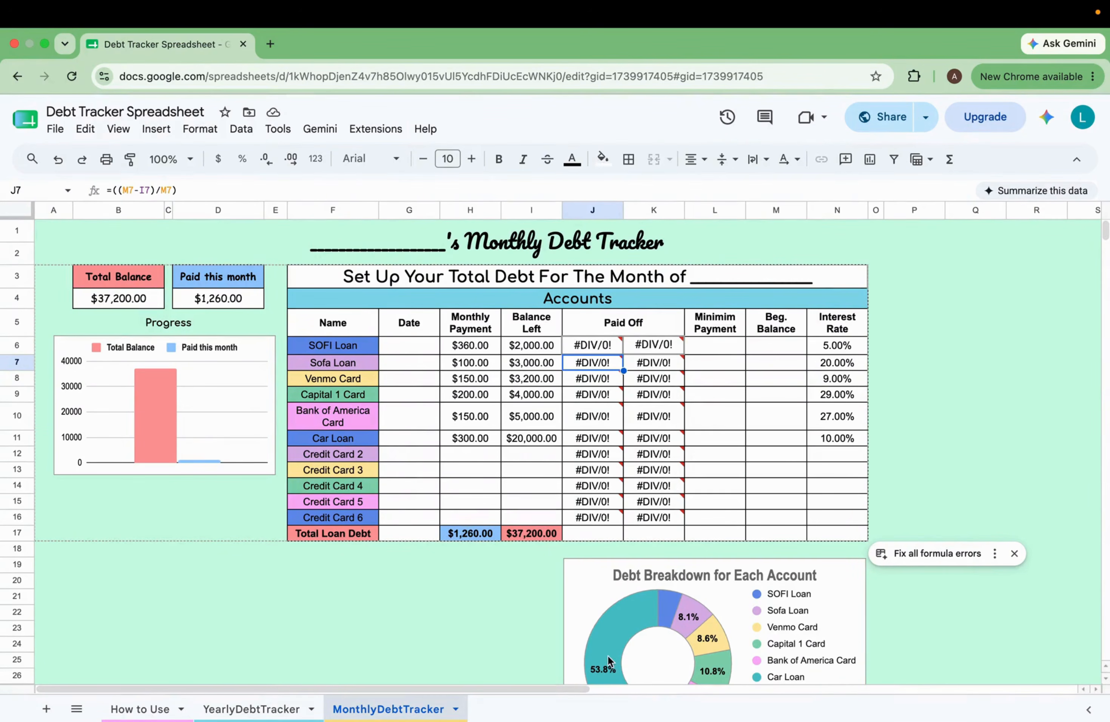
Replace the blank line in the Monthly Debt Tracker title with the owner's first name
{"action": "left_click", "coordinate": [396, 229]}
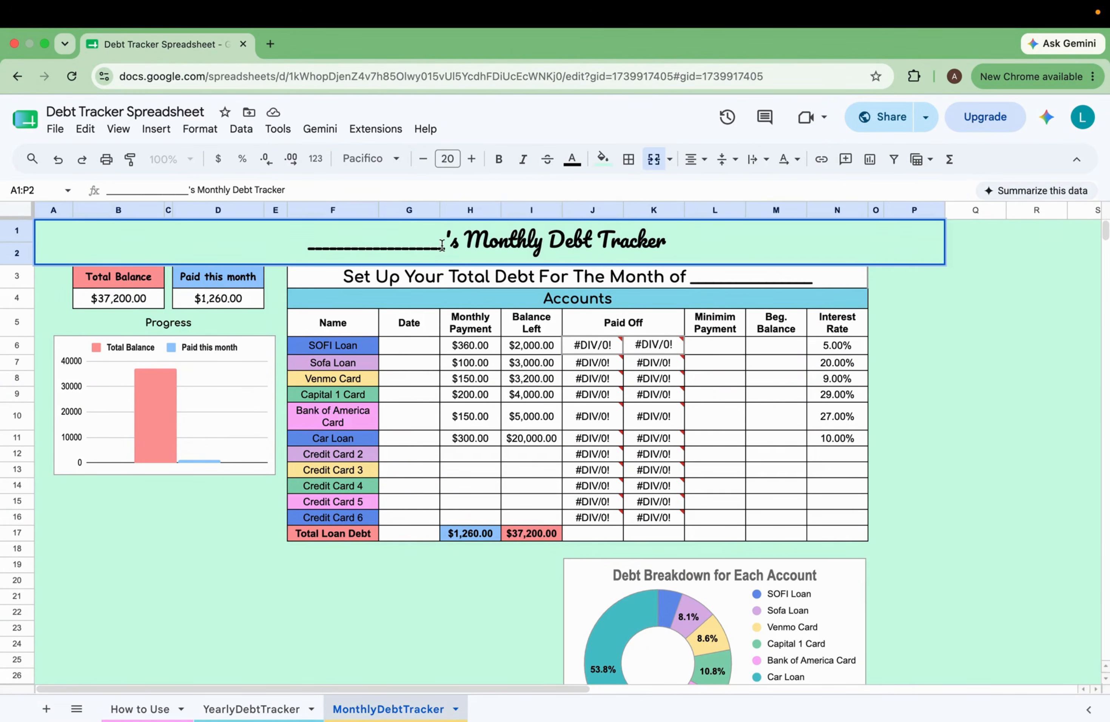
{"action": "left_click_drag", "start_coordinate": [442, 244], "coordinate": [307, 243]}
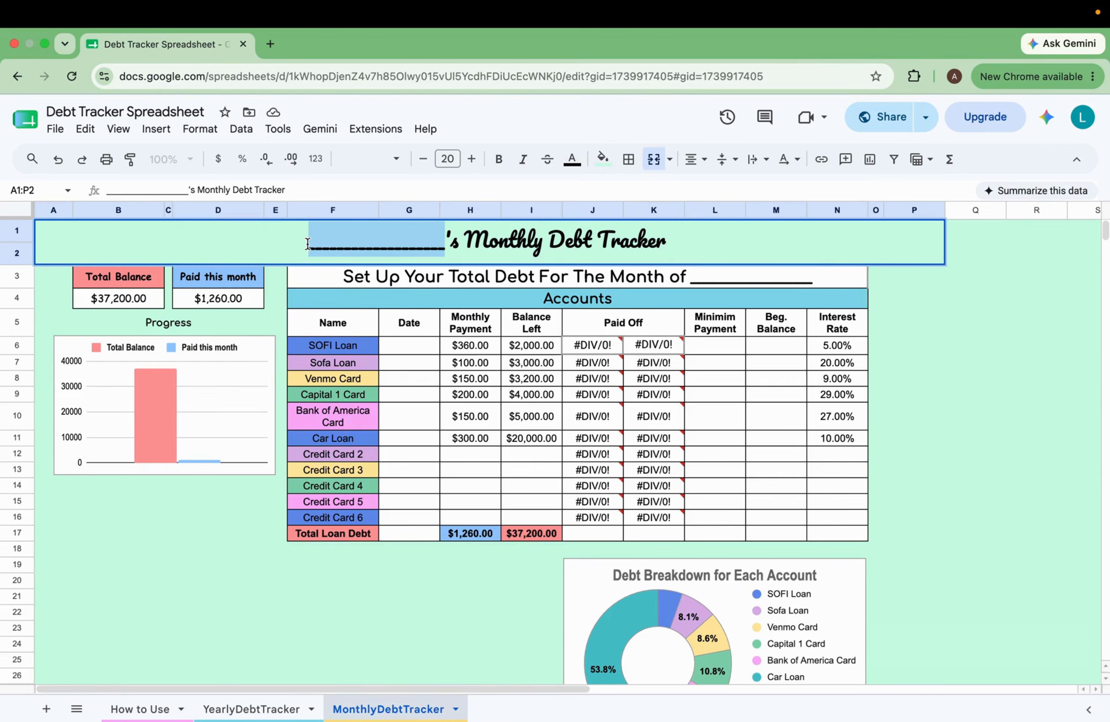
{"action": "type", "text": "Cynt"}
{"action": "type", "text": "hia"}
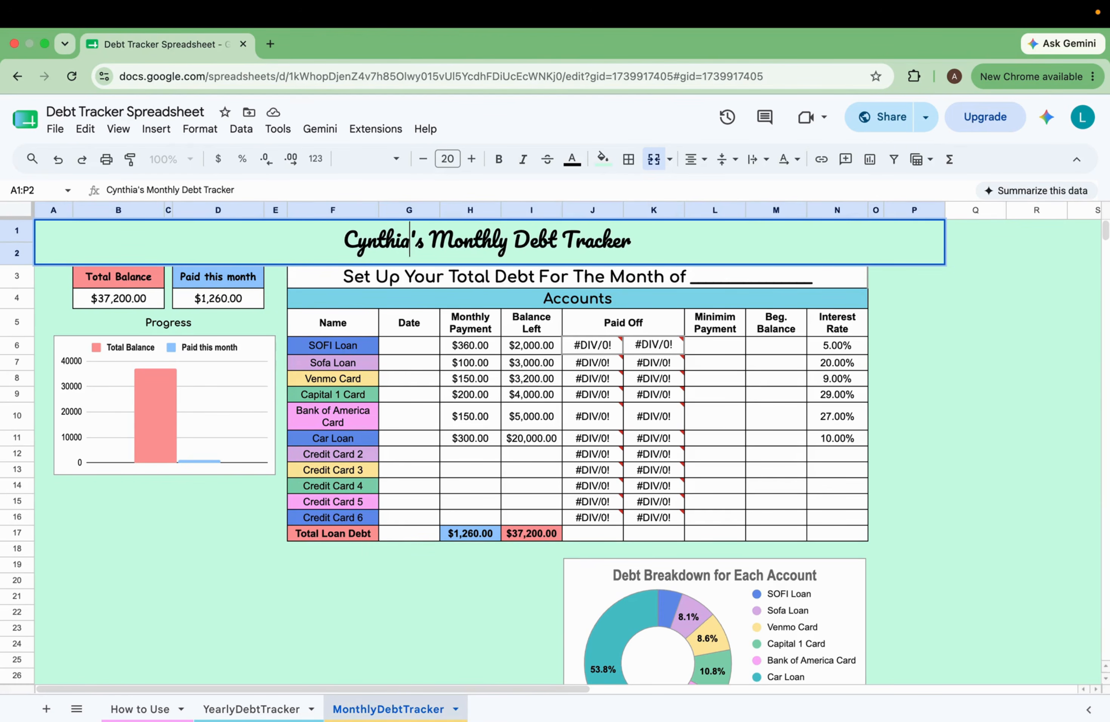
Set the SOFI Loan's date (G6) to 7/15/26 with the date picker
{"action": "left_click", "coordinate": [410, 341]}
{"action": "double_click", "coordinate": [412, 345]}
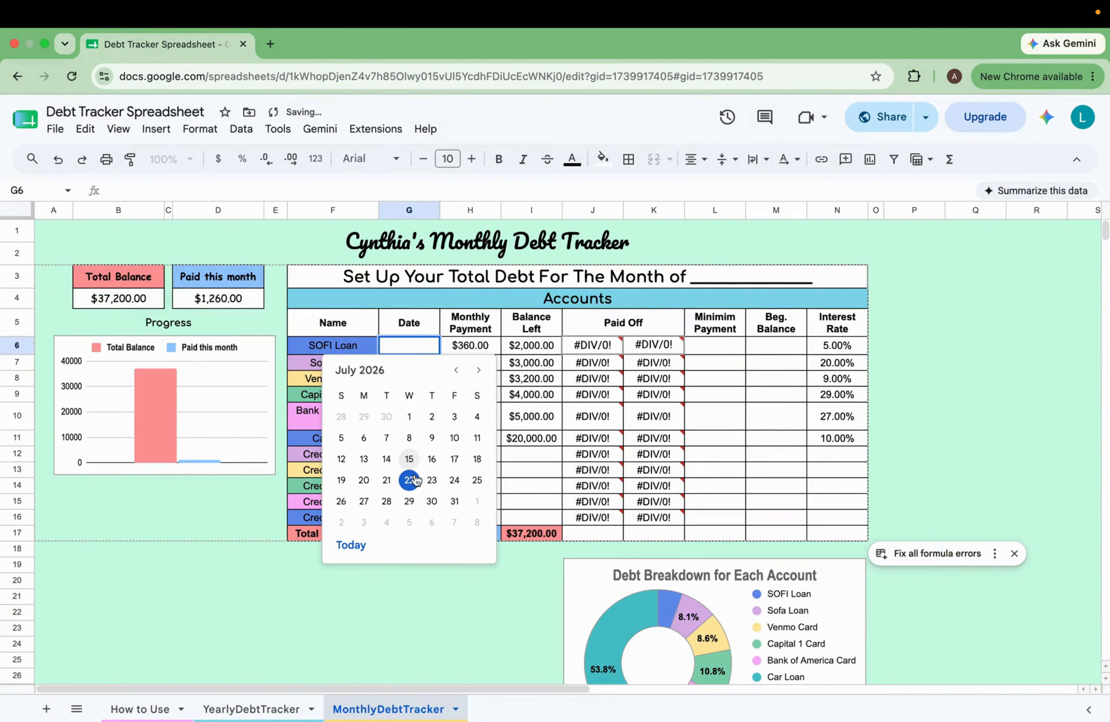
{"action": "left_click", "coordinate": [410, 460]}
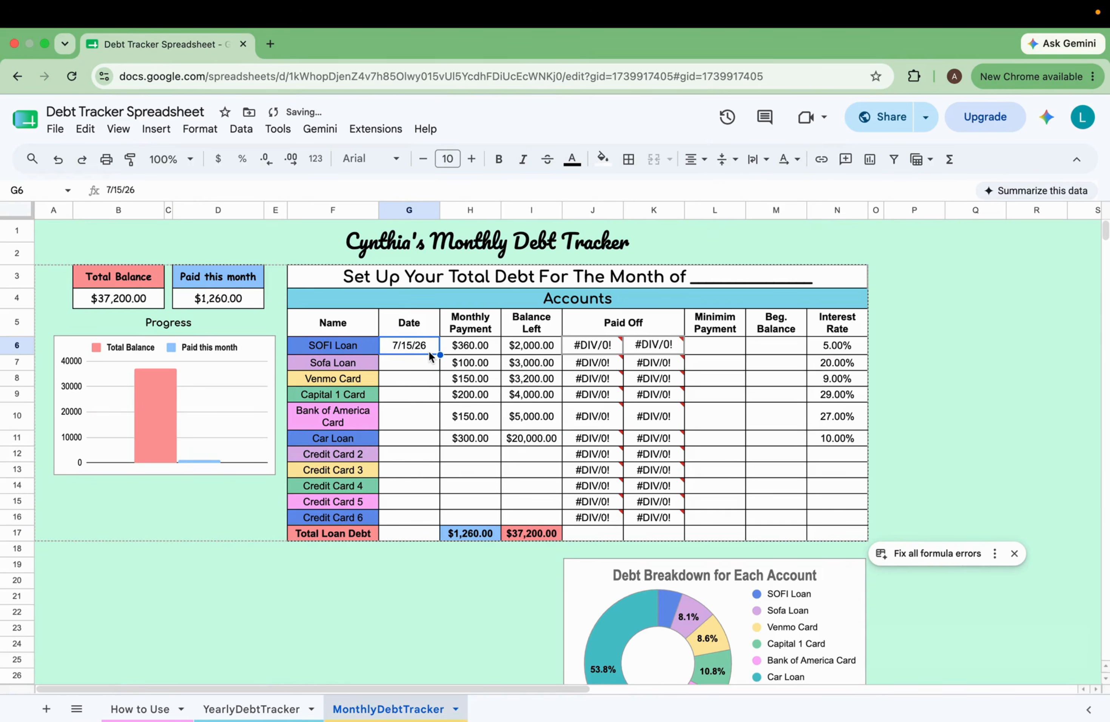
Enter a minimum payment of 360 (L6) and a beginning balance of 4,000 (M6) for the SOFI Loan
{"action": "left_click", "coordinate": [812, 352]}
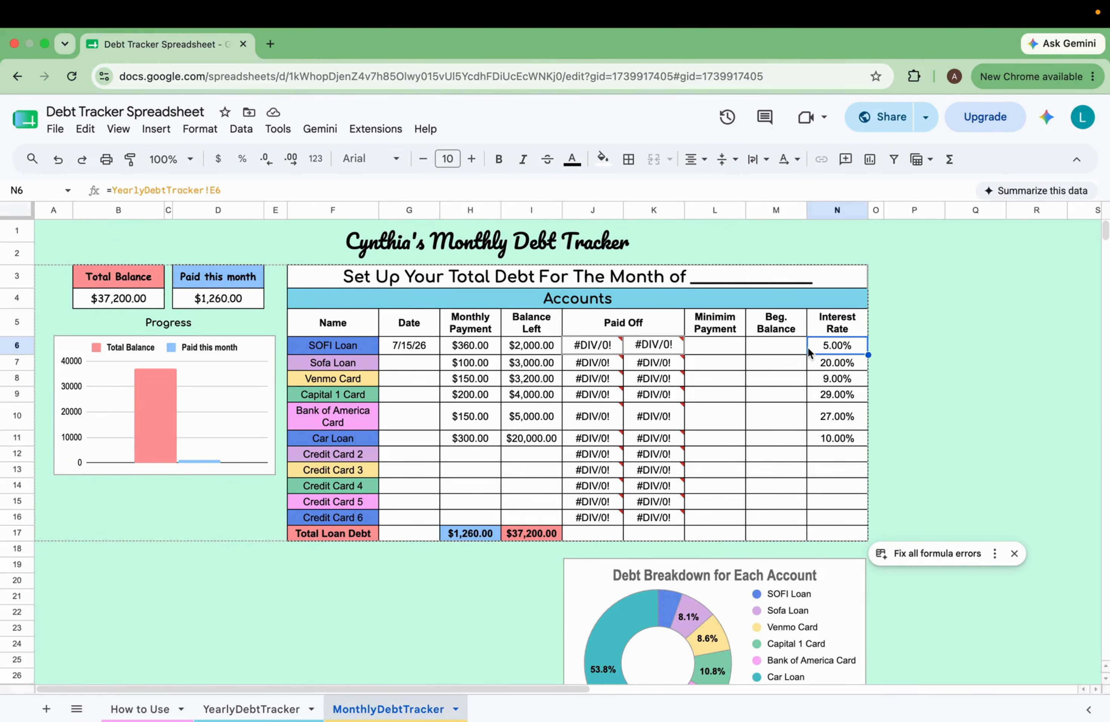
{"action": "left_click", "coordinate": [697, 344]}
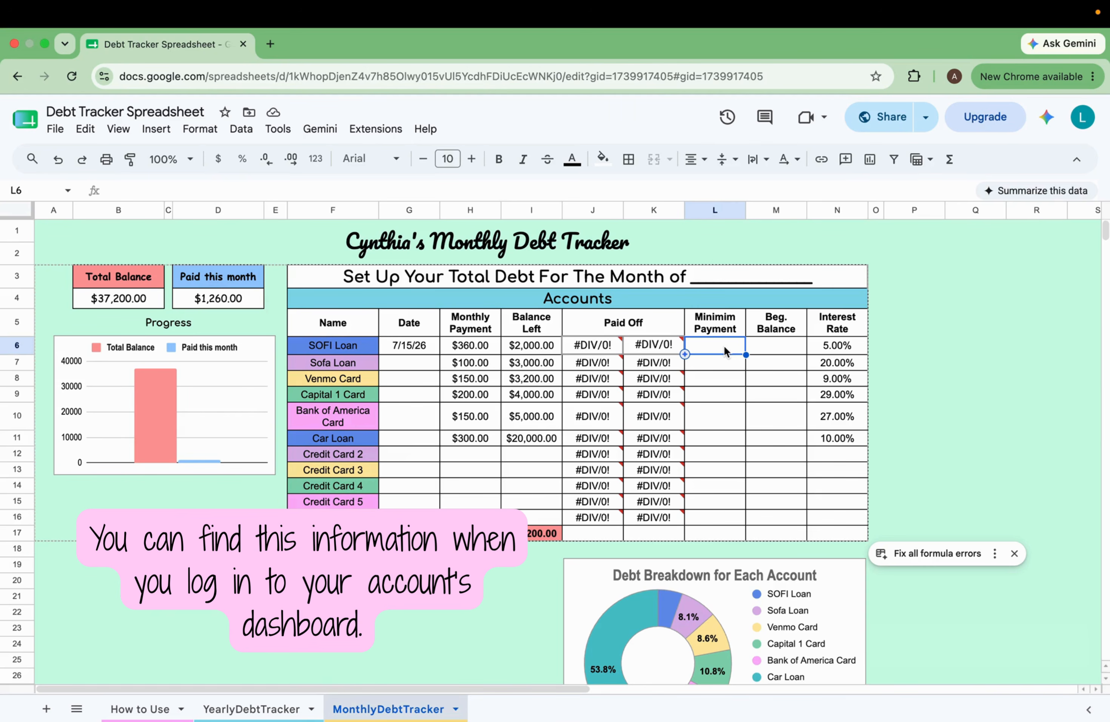
{"action": "type", "text": "360"}
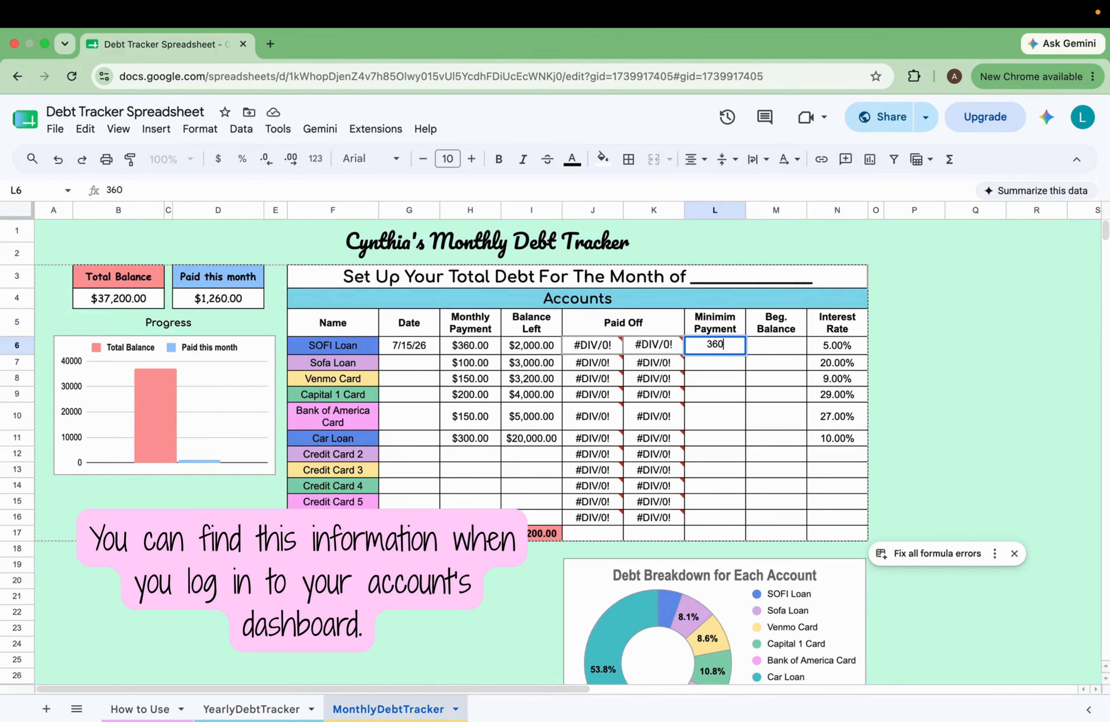
{"action": "key", "text": "Return"}
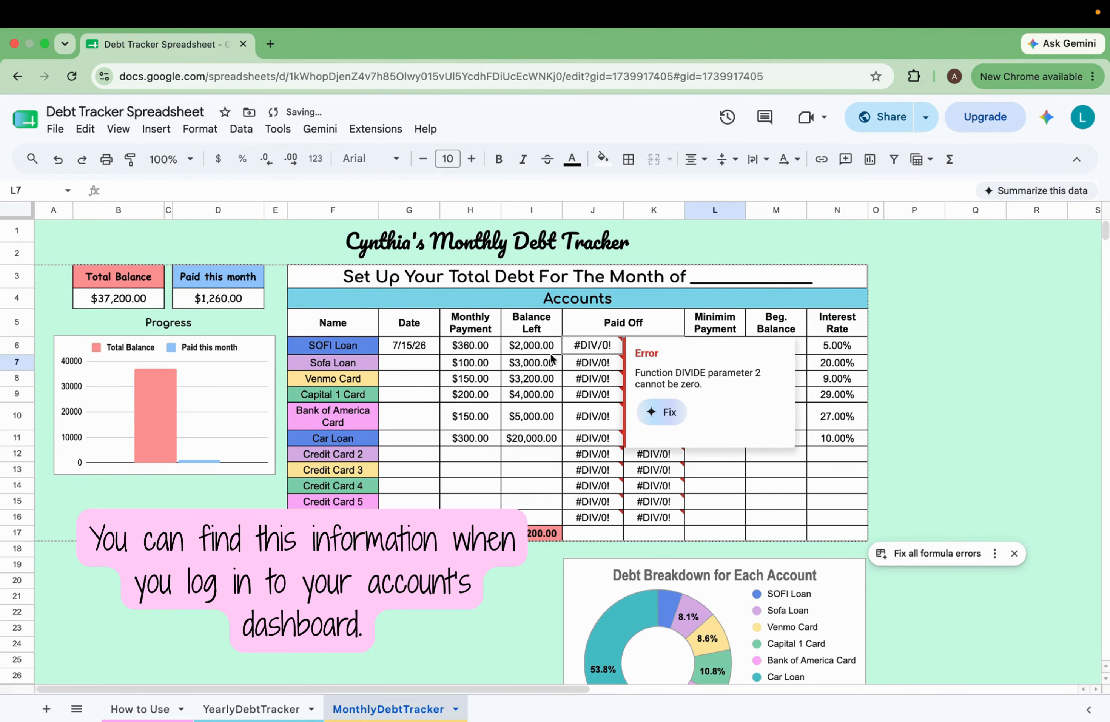
{"action": "left_click", "coordinate": [819, 350]}
{"action": "left_click", "coordinate": [779, 350]}
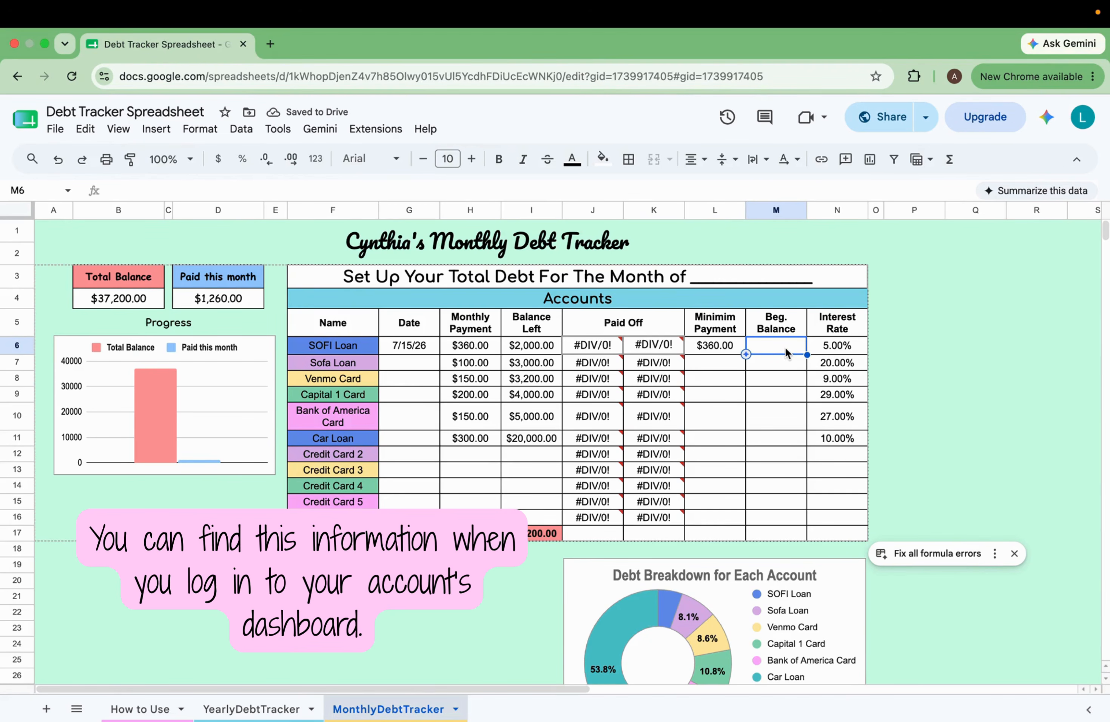
{"action": "type", "text": "4,000"}
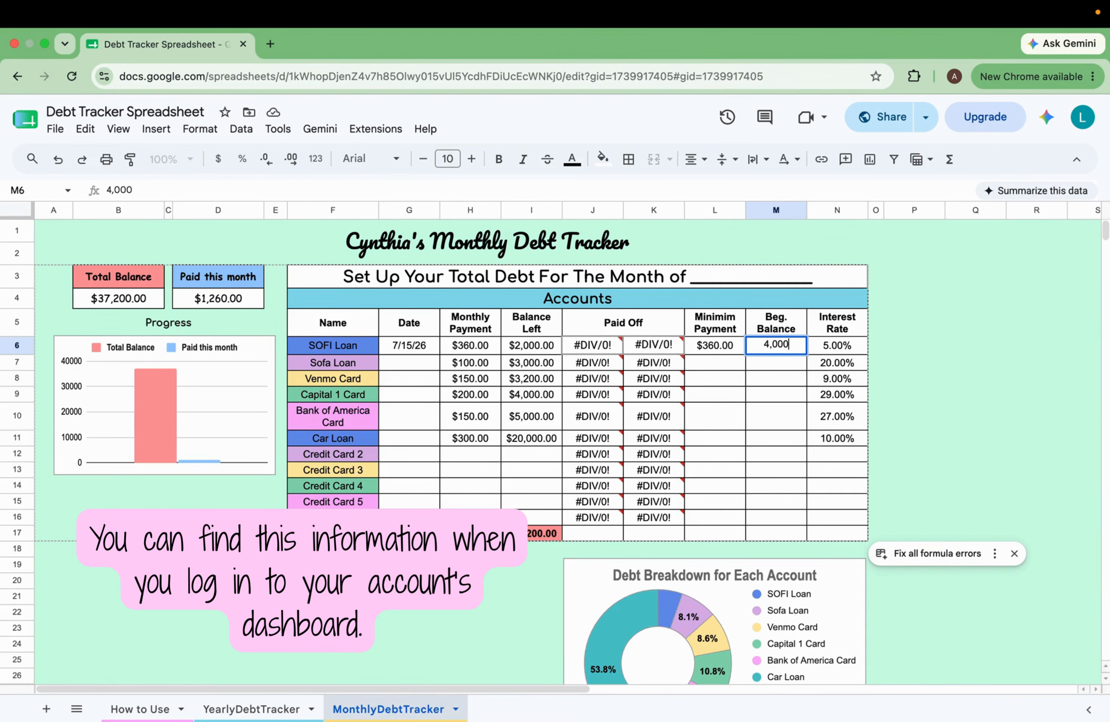
{"action": "key", "text": "Return"}
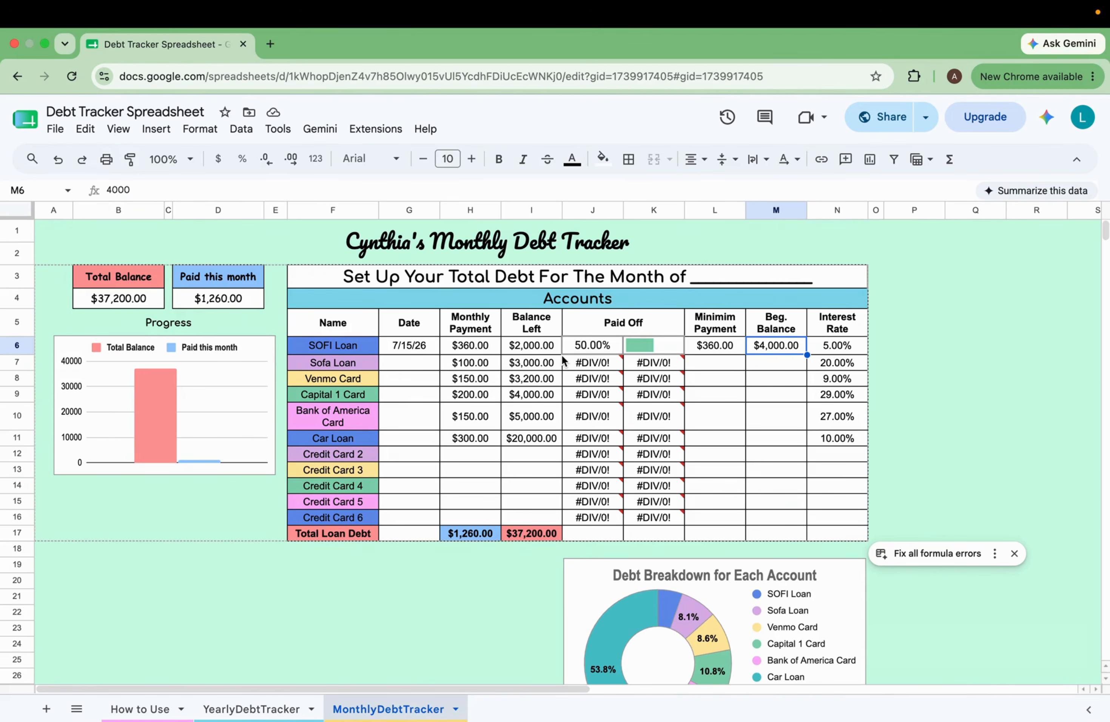
Fill in the Sofa Loan's row with date 7/1/26, minimum payment 100 and beginning balance 4,000
{"action": "left_click", "coordinate": [409, 363]}
{"action": "double_click", "coordinate": [409, 363]}
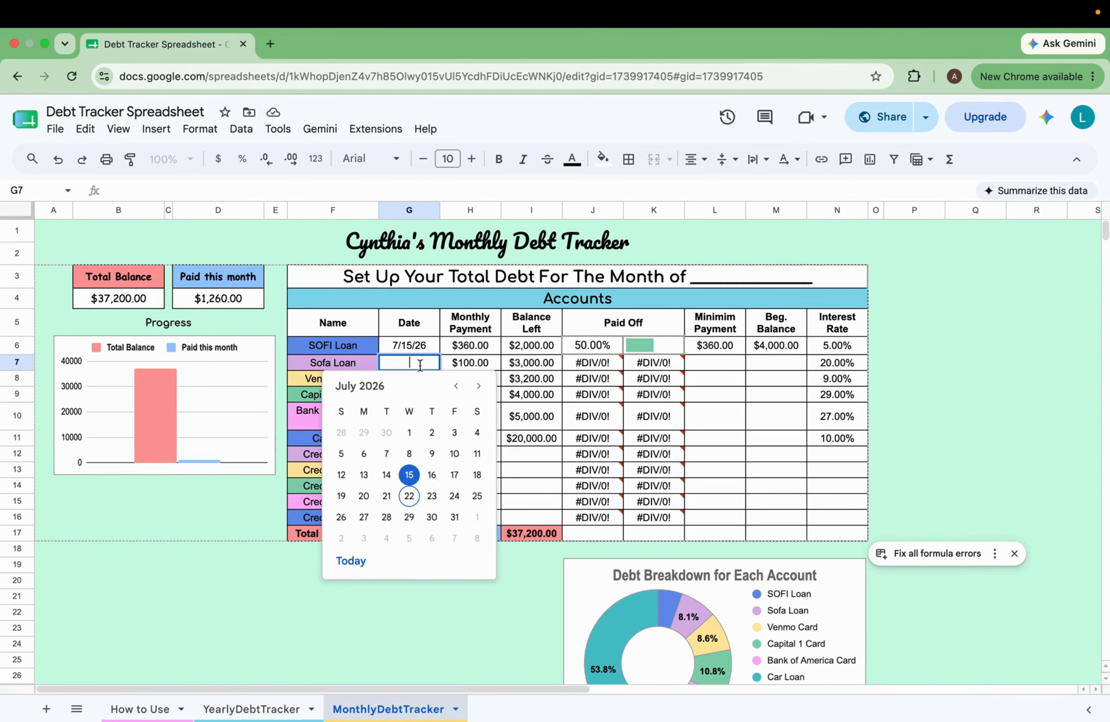
{"action": "left_click", "coordinate": [412, 429]}
{"action": "left_click", "coordinate": [714, 362]}
{"action": "type", "text": "100"}
{"action": "left_click", "coordinate": [767, 363]}
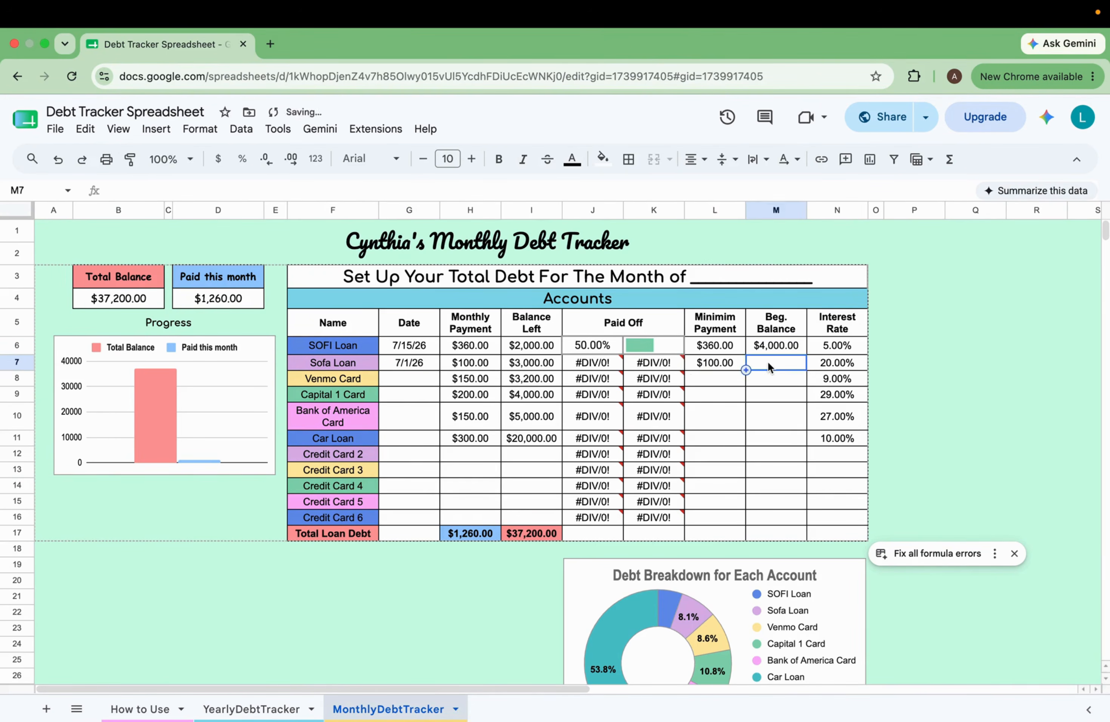
{"action": "type", "text": "4"}
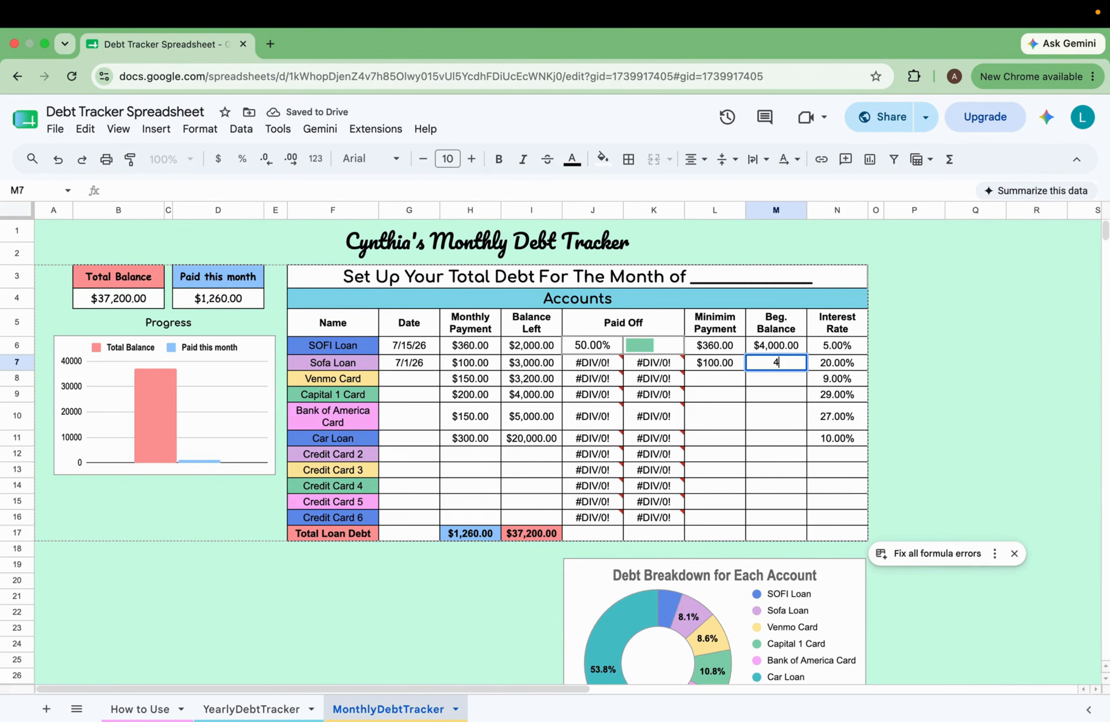
{"action": "type", "text": ",000"}
{"action": "key", "text": "Return"}
Examine the Paid Off percentages of the SOFI Loan and Sofa Loan and the Sofa Loan's progress bar formula
{"action": "left_click", "coordinate": [594, 347]}
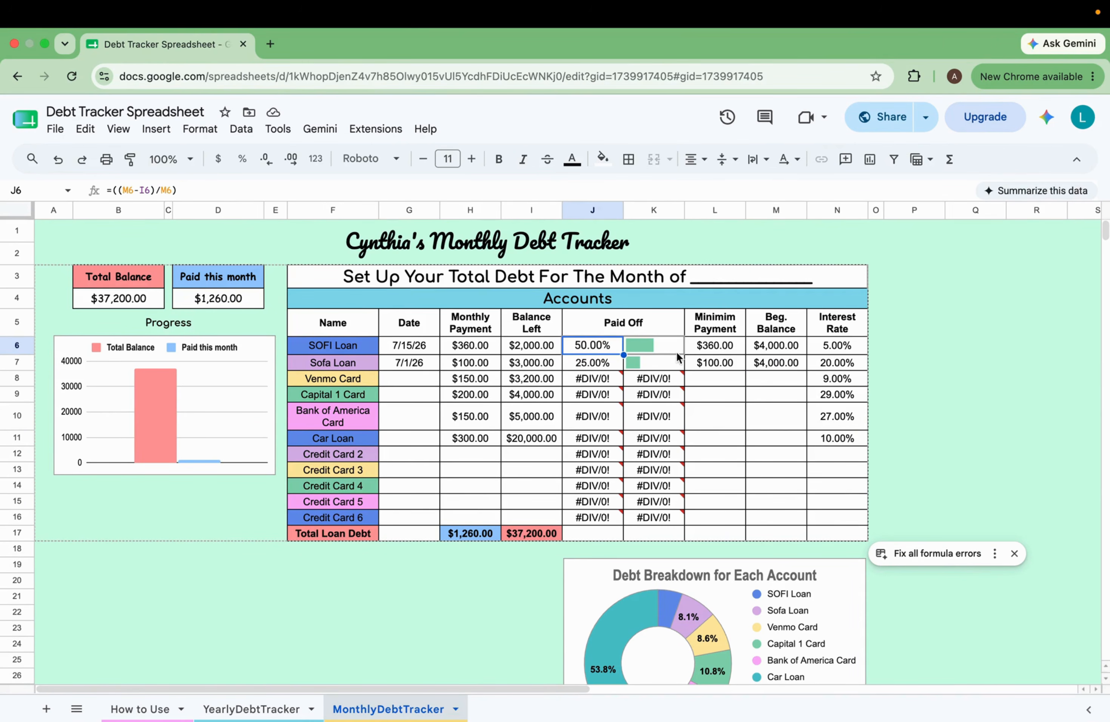
{"action": "left_click", "coordinate": [602, 365]}
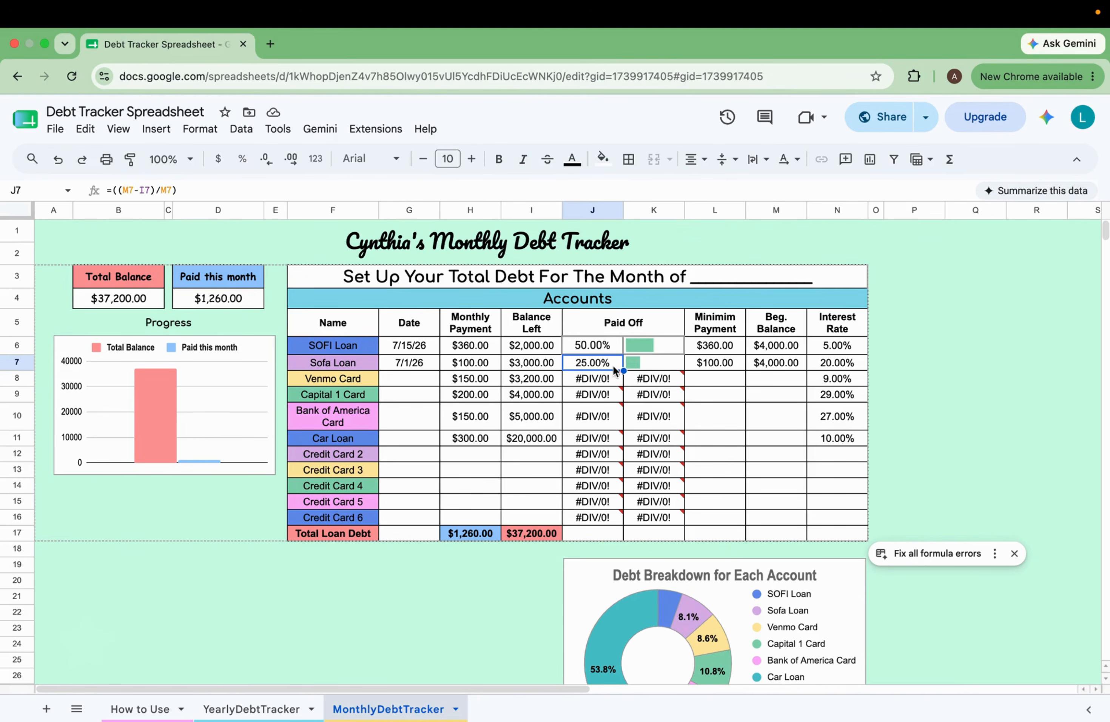
{"action": "left_click", "coordinate": [666, 367]}
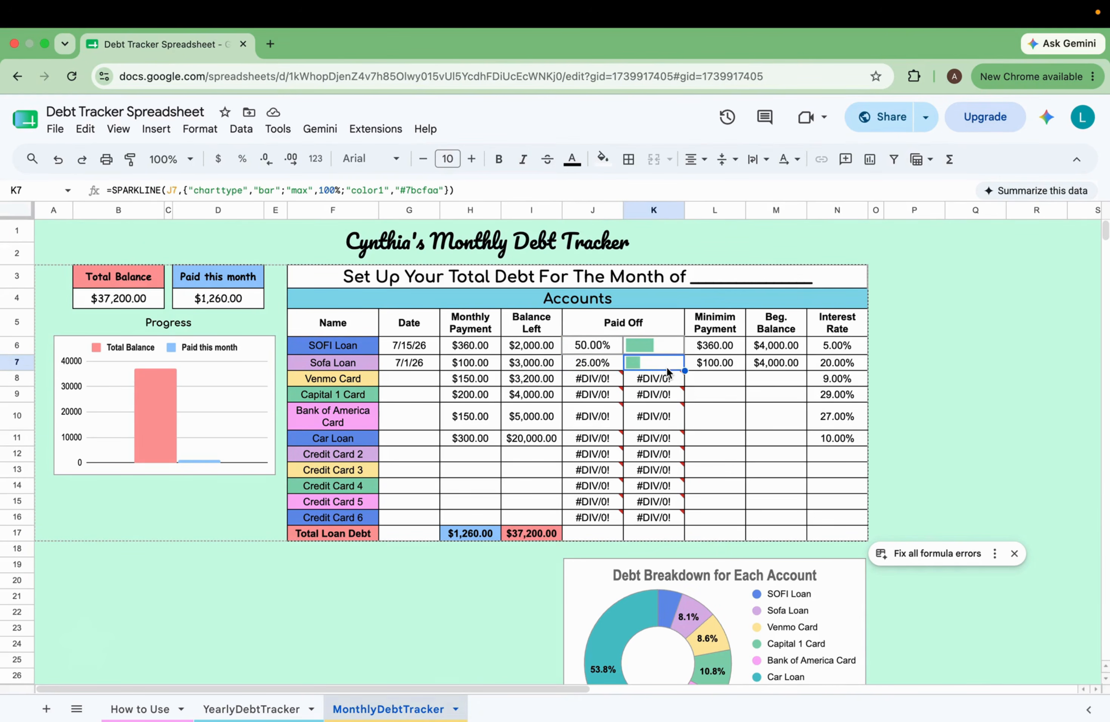
Enter the Venmo Card's minimum payment of 80 and beginning balance of 3,500, plus the Capital 1 Card's minimum payment of 200
{"action": "left_click", "coordinate": [714, 379]}
{"action": "type", "text": "1"}
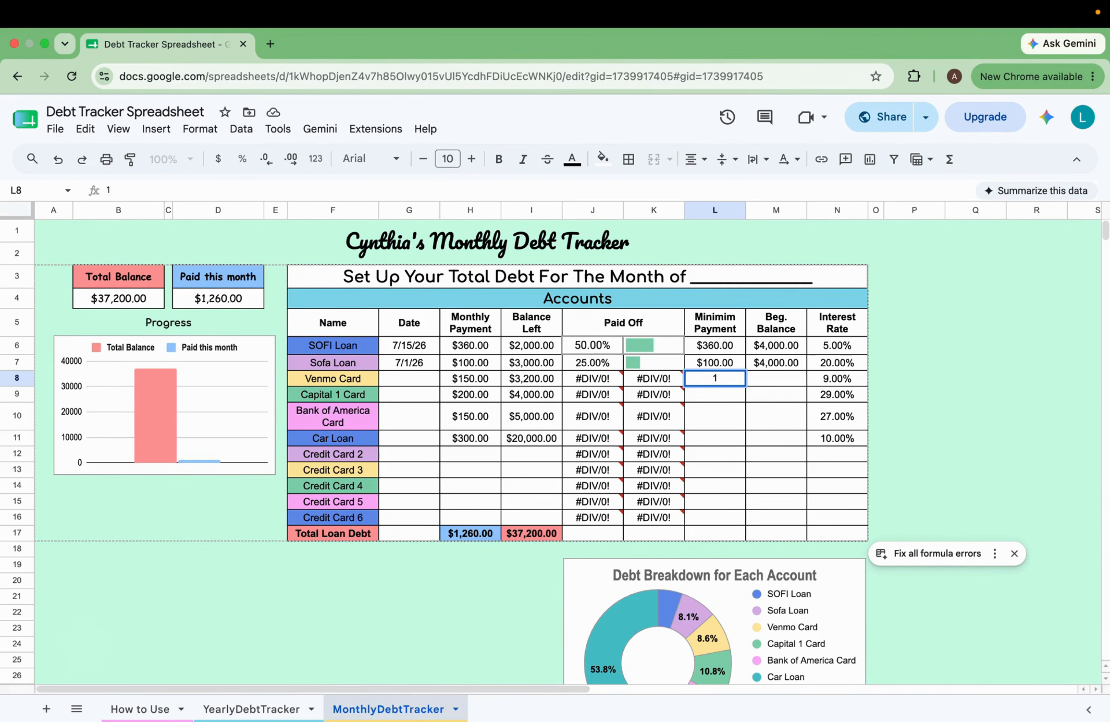
{"action": "type", "text": "00"}
{"action": "key", "text": "BackSpace"}
{"action": "key", "text": "BackSpace"}
{"action": "key", "text": "BackSpace"}
{"action": "type", "text": "80"}
{"action": "left_click", "coordinate": [778, 392]}
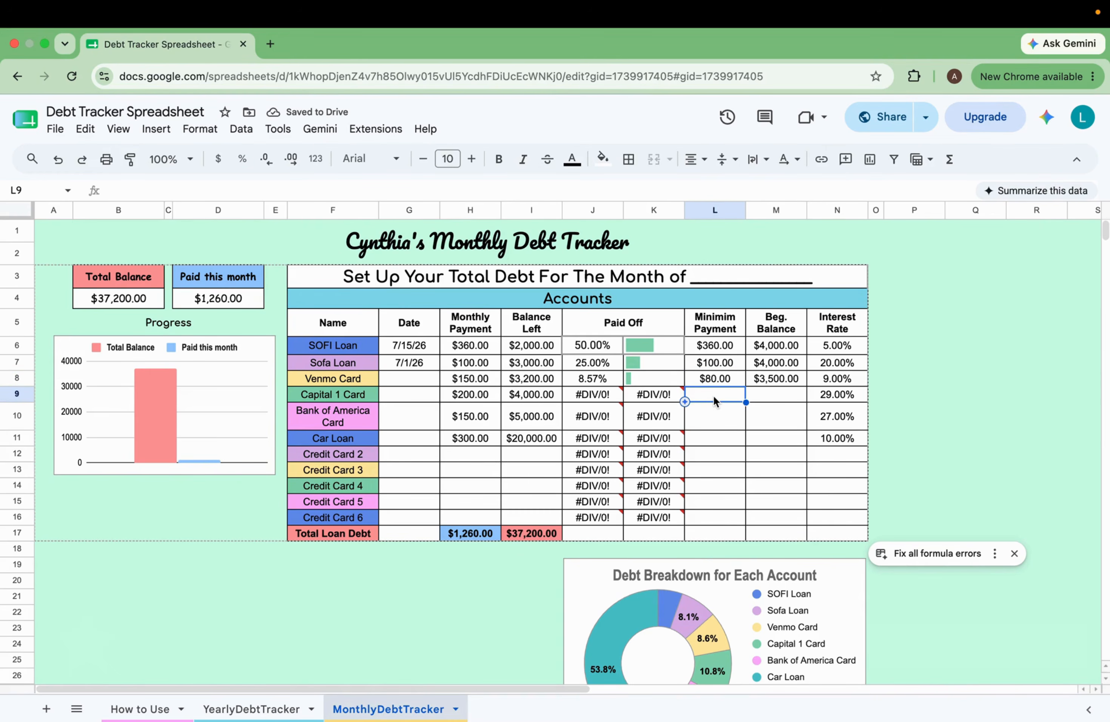
{"action": "type", "text": "200"}
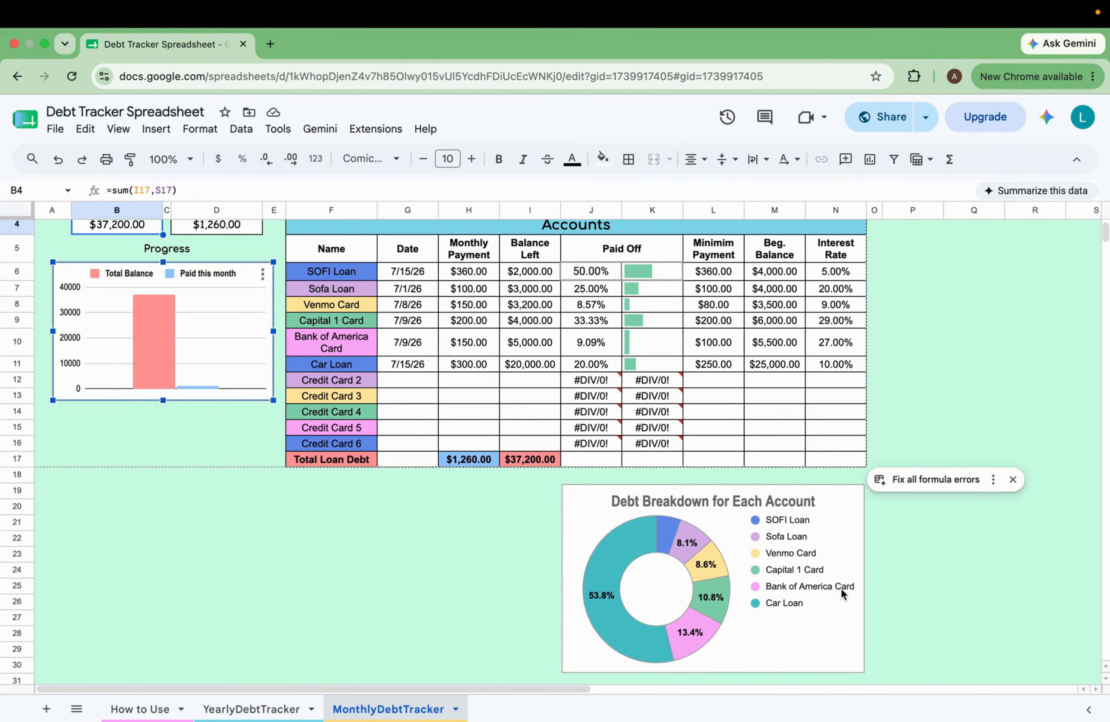
Replace the blank in the "Set Up Your Total Debt For The Month of" heading with July
{"action": "scroll", "coordinate": [841, 588], "scroll_direction": "up", "scroll_amount": 1}
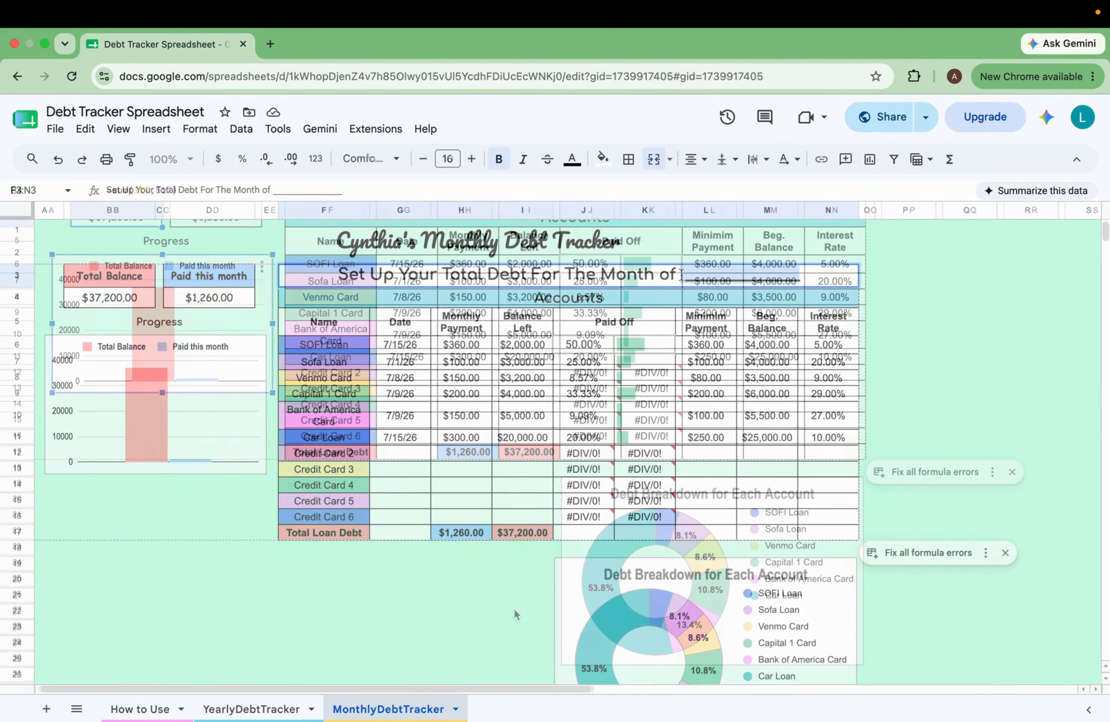
{"action": "type", "text": "July"}
{"action": "left_click", "coordinate": [893, 299]}
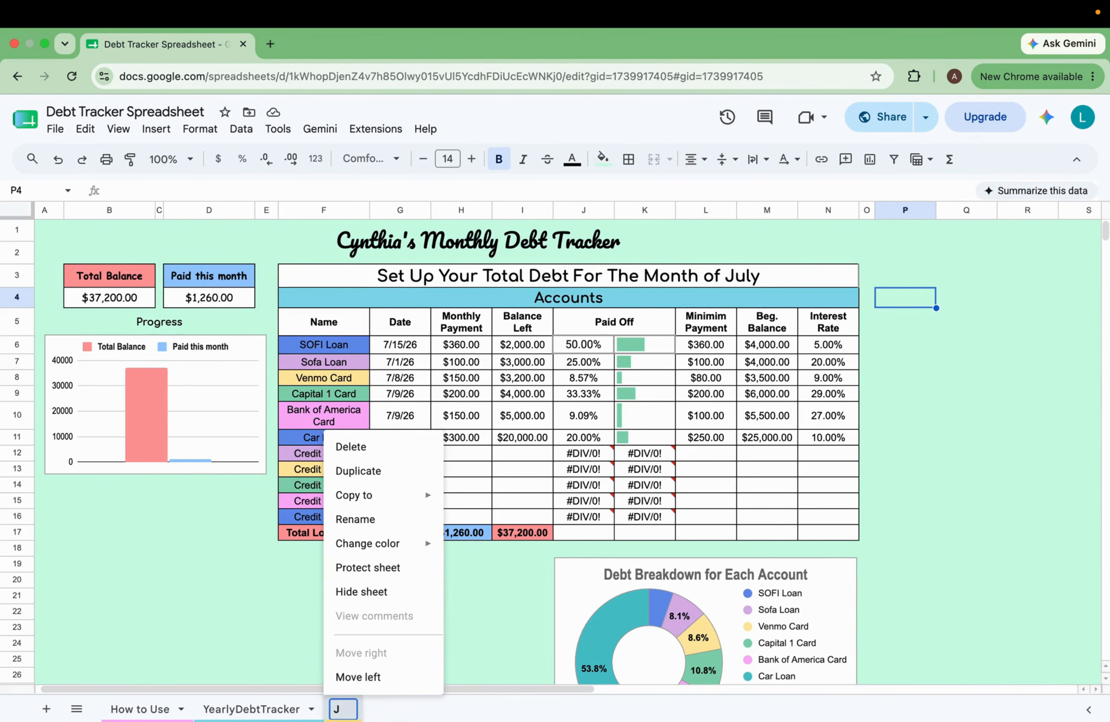
Rename the MonthlyDebtTracker sheet as July 2026
{"action": "type", "text": "July 20"}
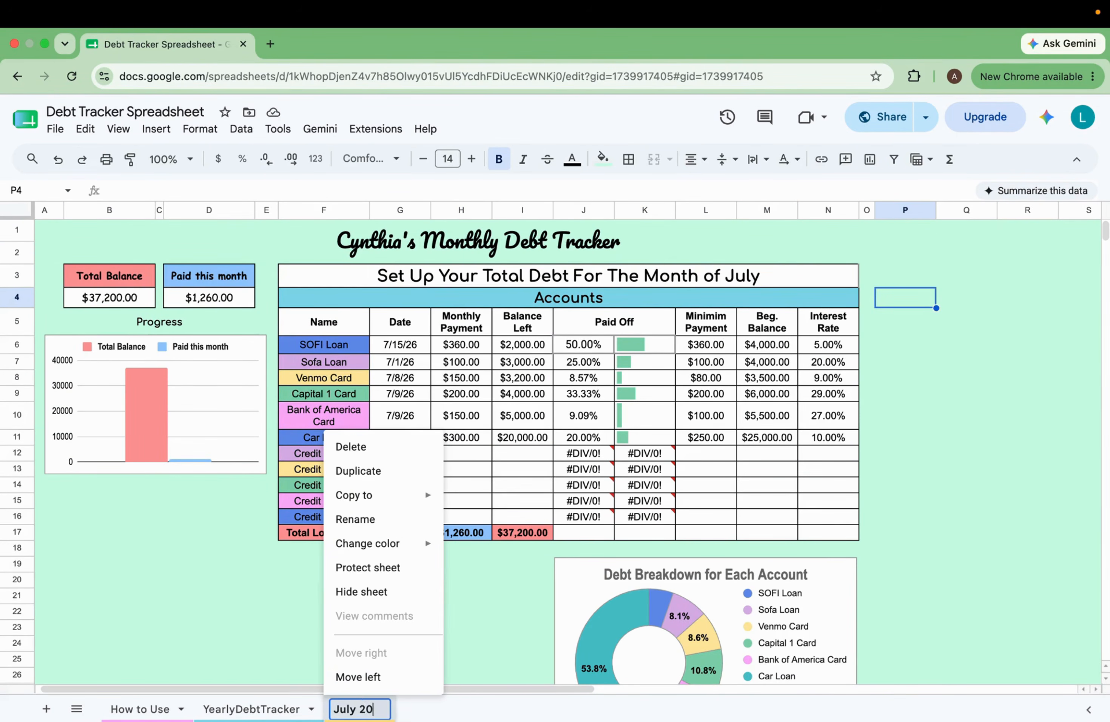
{"action": "type", "text": "26"}
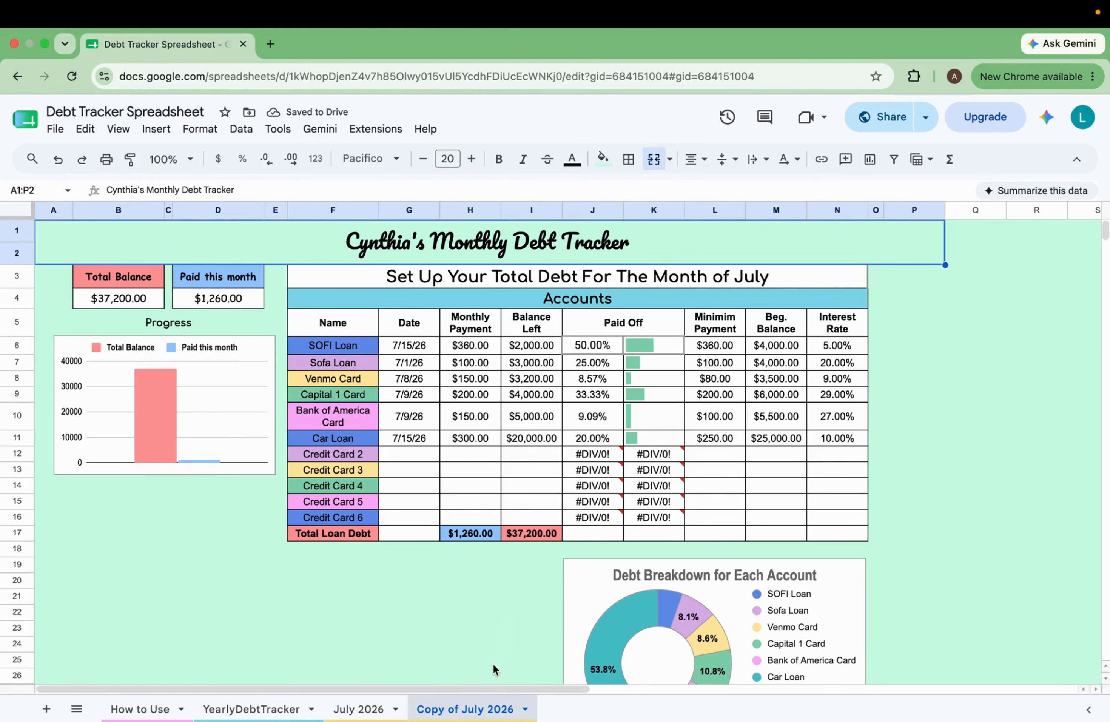
Rename the "Copy of July 2026" sheet as August 2026
{"action": "double_click", "coordinate": [478, 709]}
{"action": "left_click", "coordinate": [489, 710]}
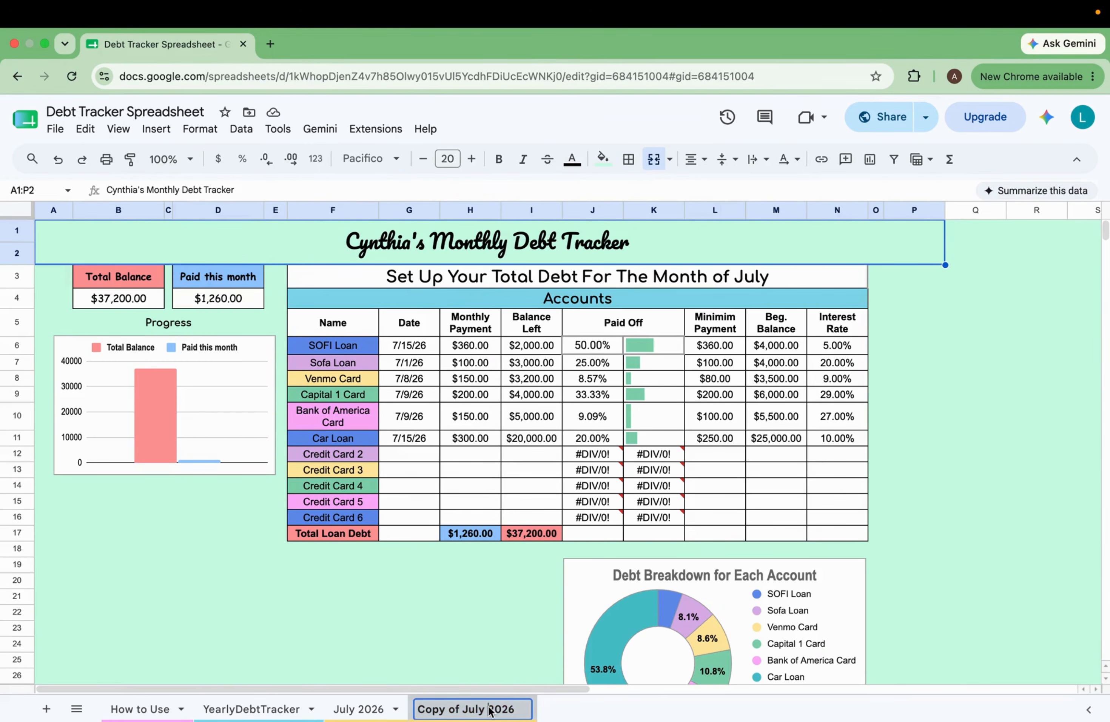
{"action": "key", "text": "BackSpace"}
{"action": "key", "text": "BackSpace"}
{"action": "key", "text": "BackSpace"}
{"action": "key", "text": "BackSpace"}
{"action": "key", "text": "BackSpace"}
{"action": "key", "text": "BackSpace"}
{"action": "key", "text": "BackSpace"}
{"action": "key", "text": "BackSpace"}
{"action": "key", "text": "BackSpace"}
{"action": "key", "text": "BackSpace"}
{"action": "key", "text": "BackSpace"}
{"action": "key", "text": "BackSpace"}
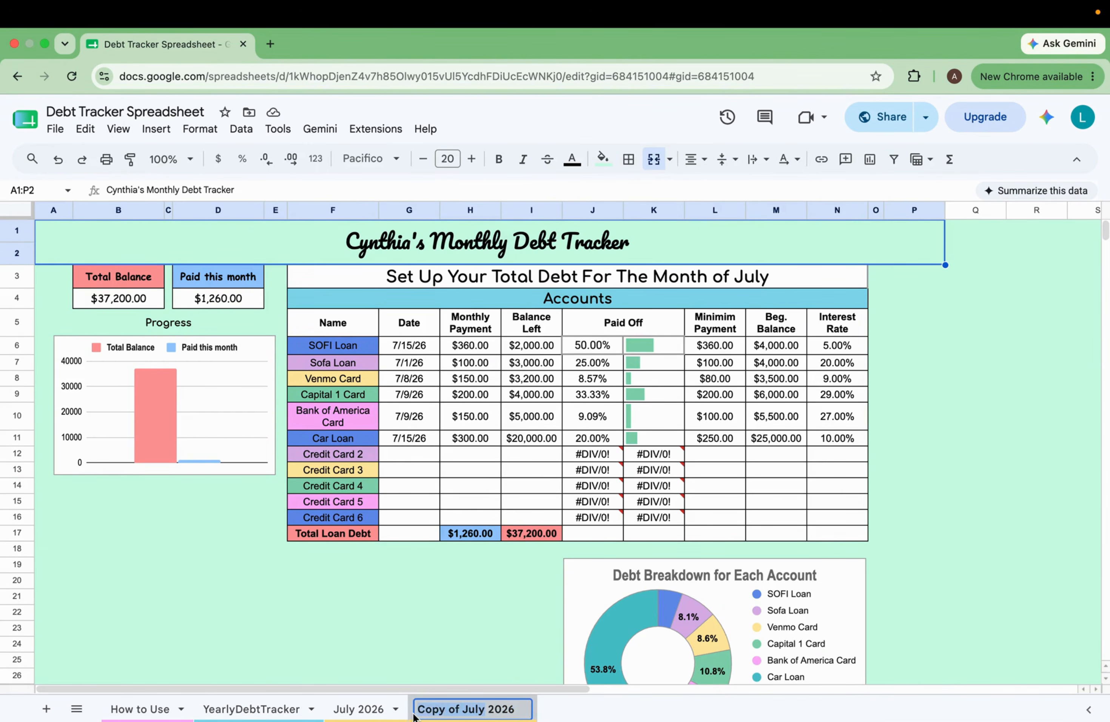
{"action": "type", "text": "Au"}
{"action": "type", "text": "gust"}
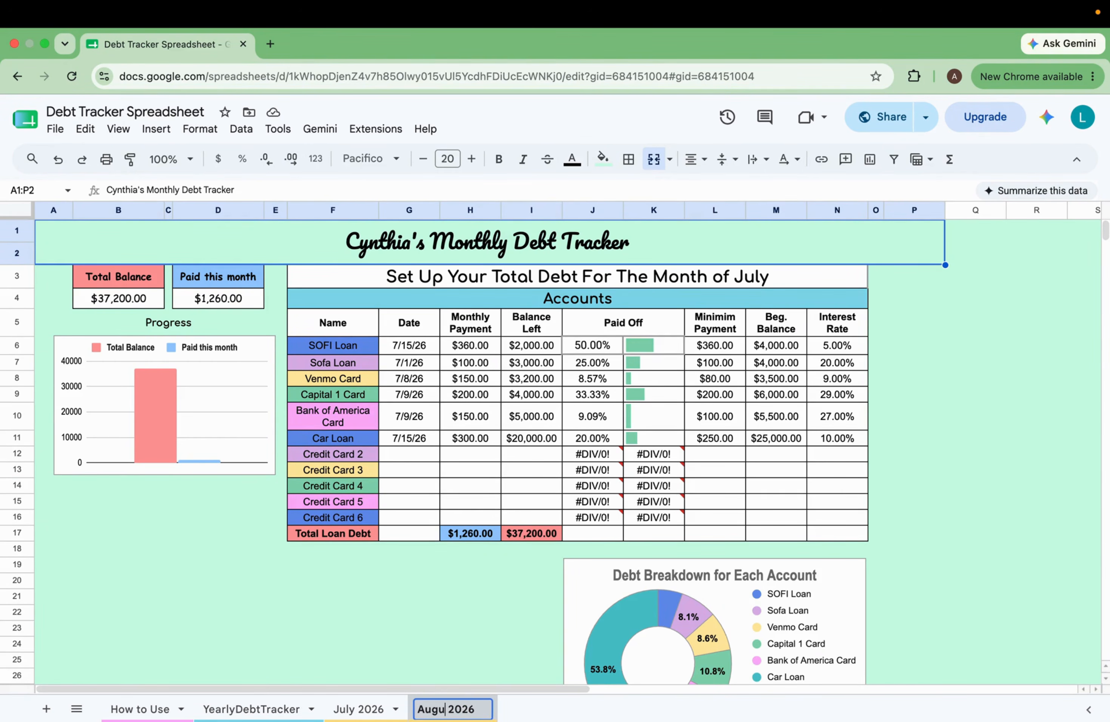
{"action": "key", "text": "Return"}
{"action": "left_click", "coordinate": [450, 619]}
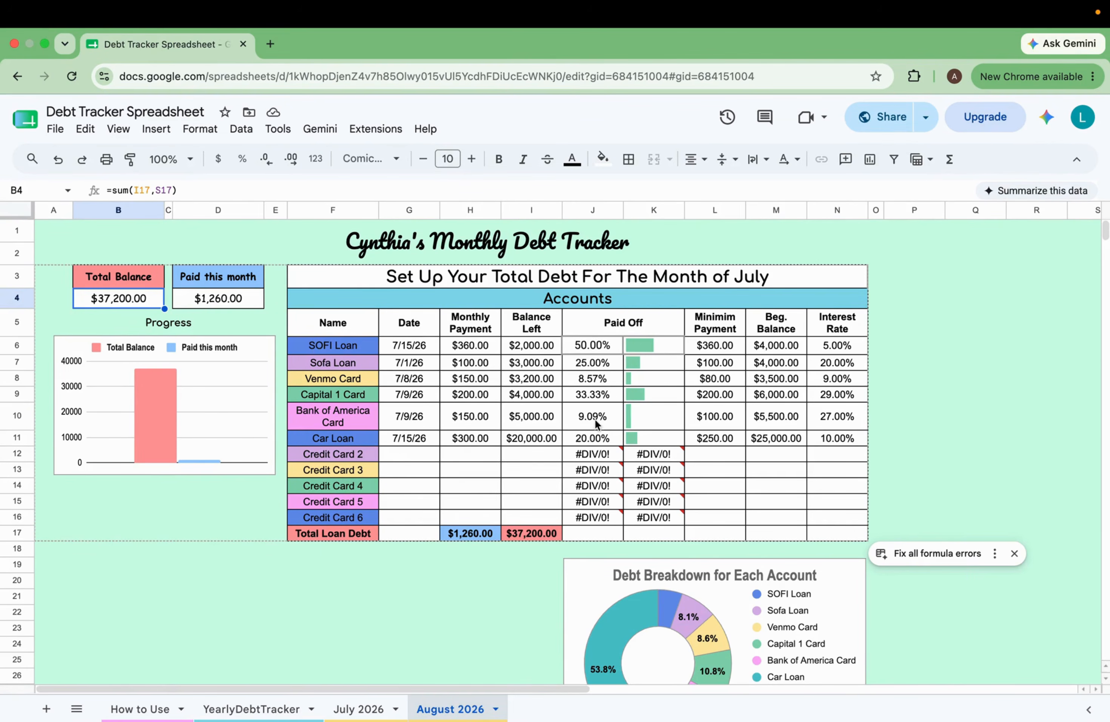
Look up the SOFI Loan's 8/20/2026 balance in the YearlyDebtTracker sheet and set its August 2026 balance left to 1,648.23
{"action": "left_click", "coordinate": [253, 709]}
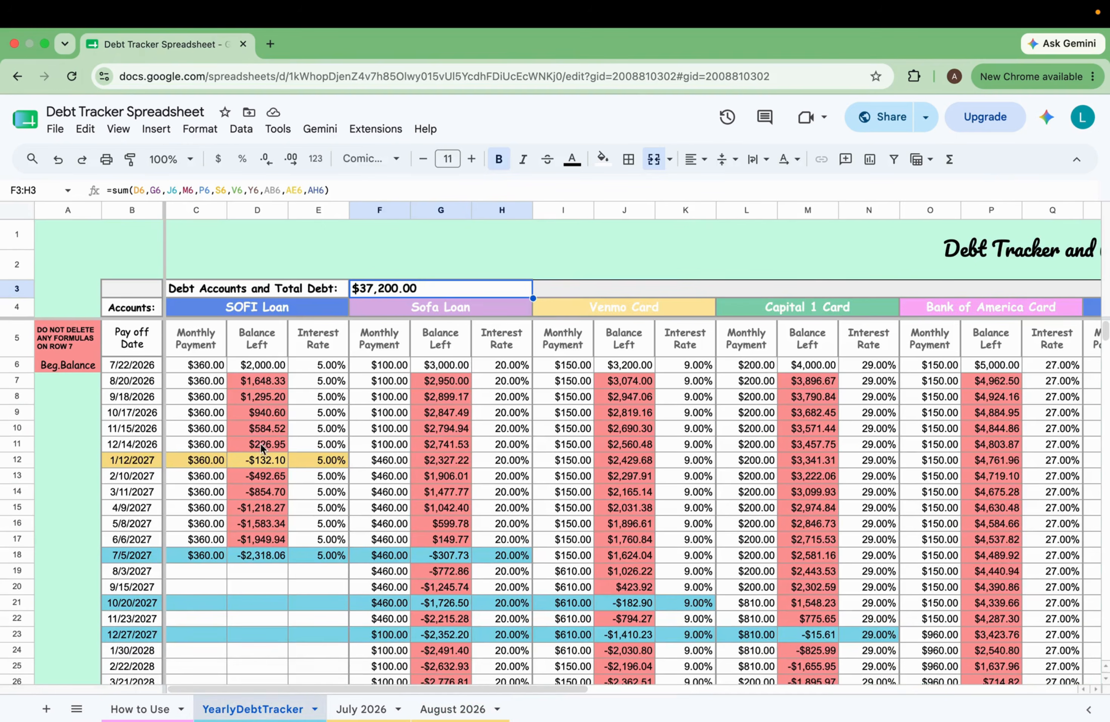
{"action": "left_click", "coordinate": [446, 713]}
{"action": "left_click", "coordinate": [239, 709]}
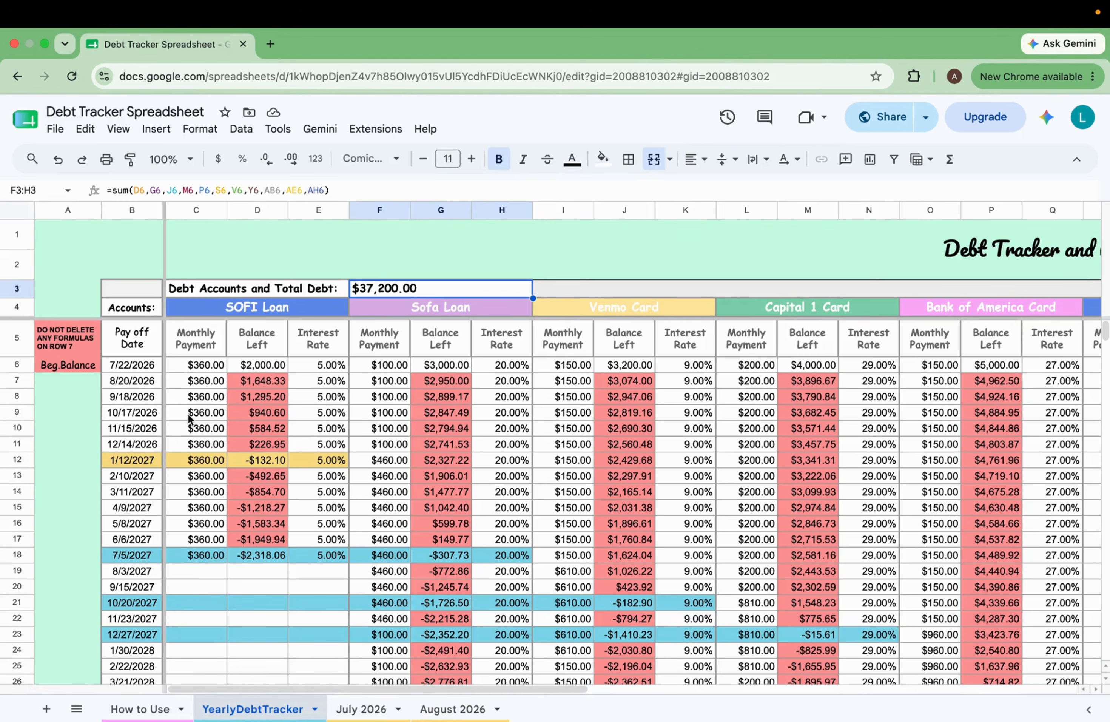
{"action": "left_click", "coordinate": [136, 386]}
{"action": "left_click", "coordinate": [262, 382]}
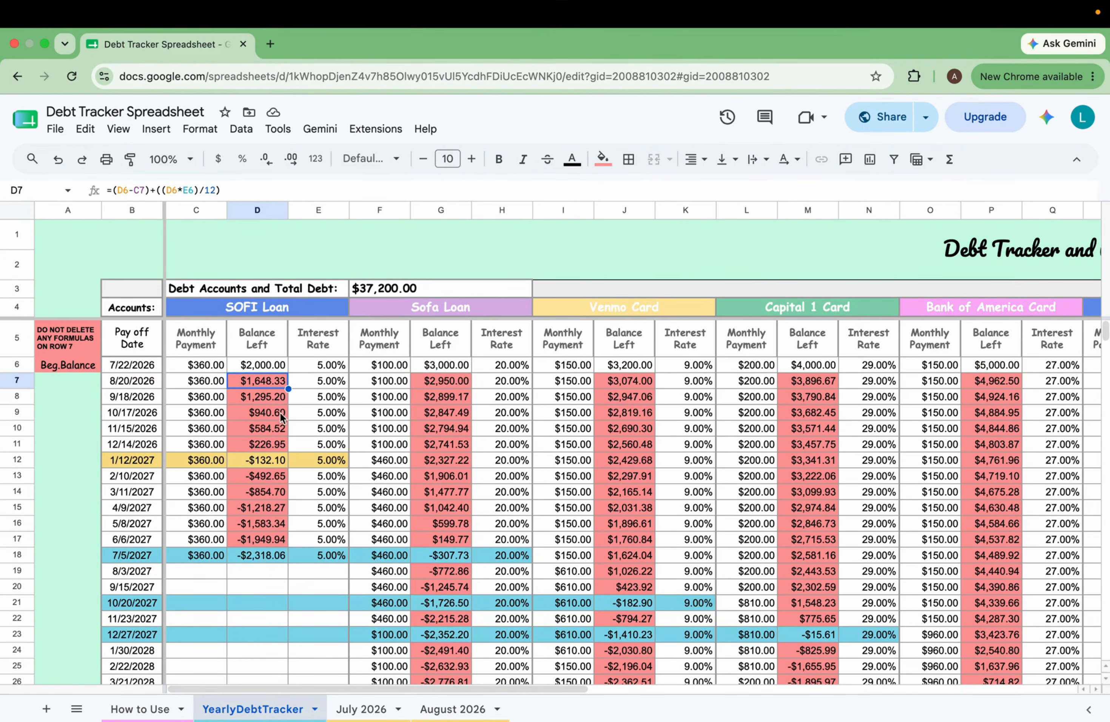
{"action": "left_click", "coordinate": [448, 709]}
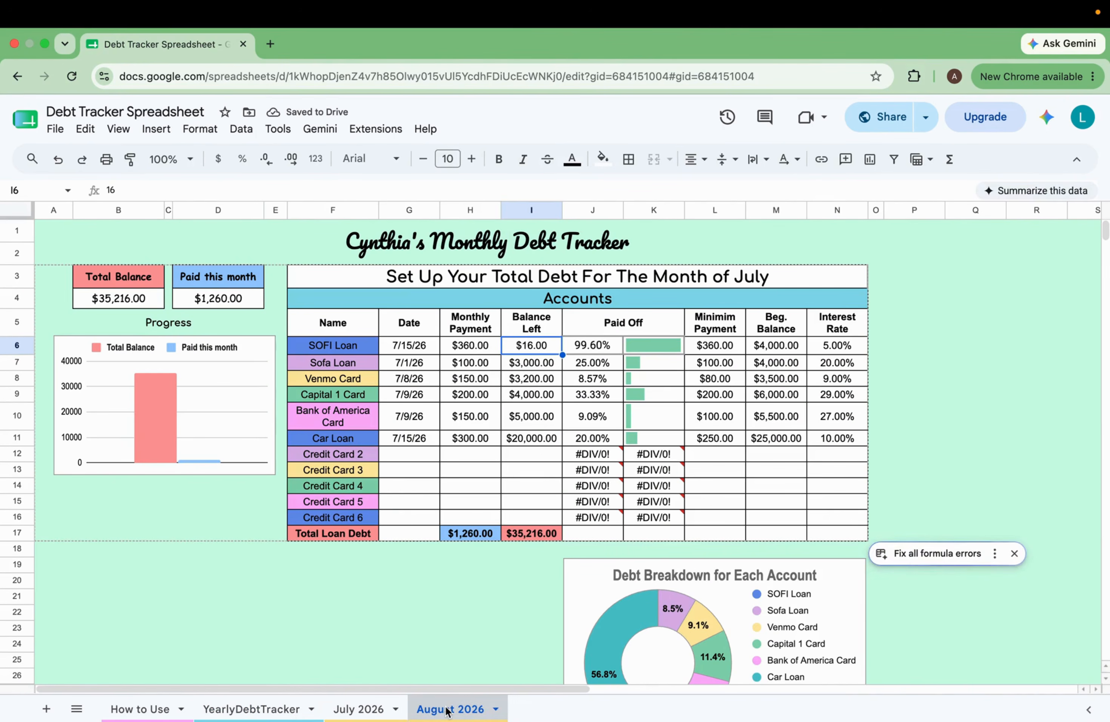
{"action": "double_click", "coordinate": [555, 344]}
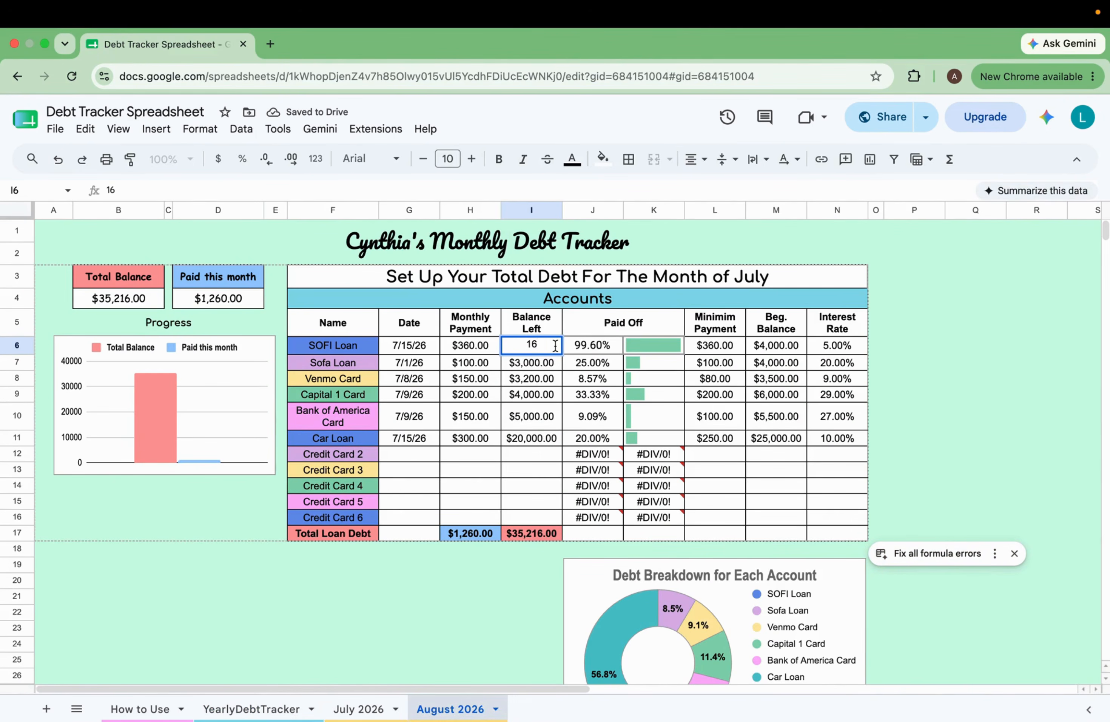
{"action": "type", "text": "48.23"}
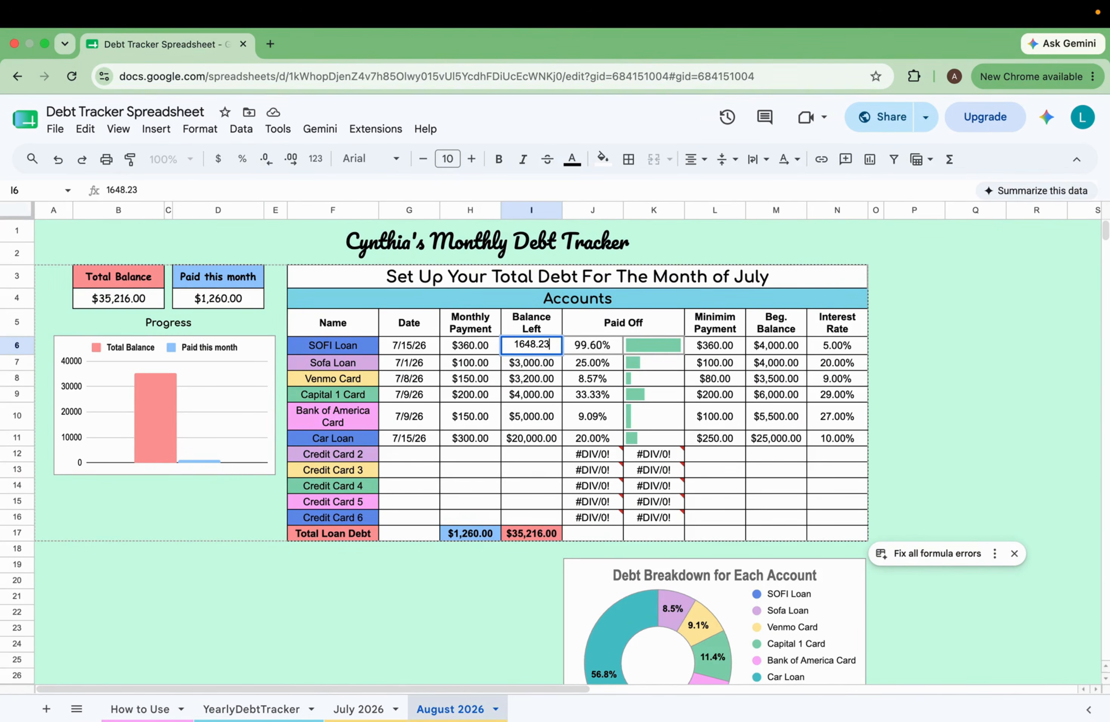
{"action": "left_click", "coordinate": [543, 392]}
Compare the Balance Left entries on the July 2026 sheet with the SOFI Loan's balance left on the August 2026 sheet
{"action": "left_click", "coordinate": [362, 710]}
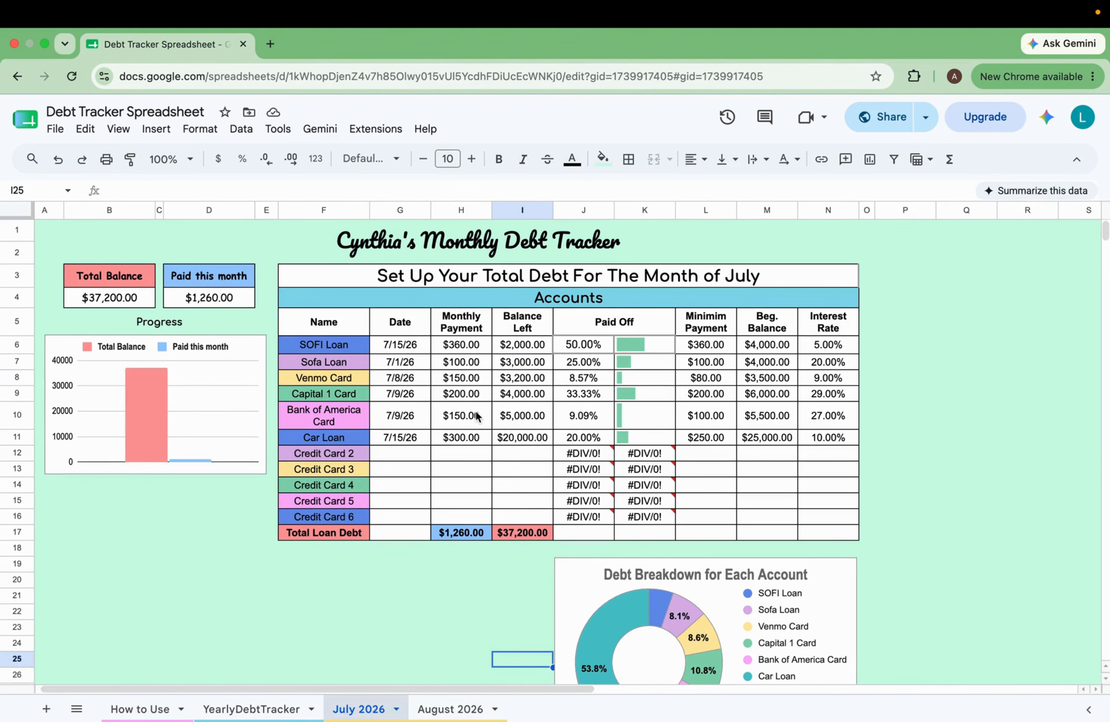
{"action": "left_click", "coordinate": [512, 345]}
{"action": "left_click", "coordinate": [520, 362]}
{"action": "left_click", "coordinate": [519, 384]}
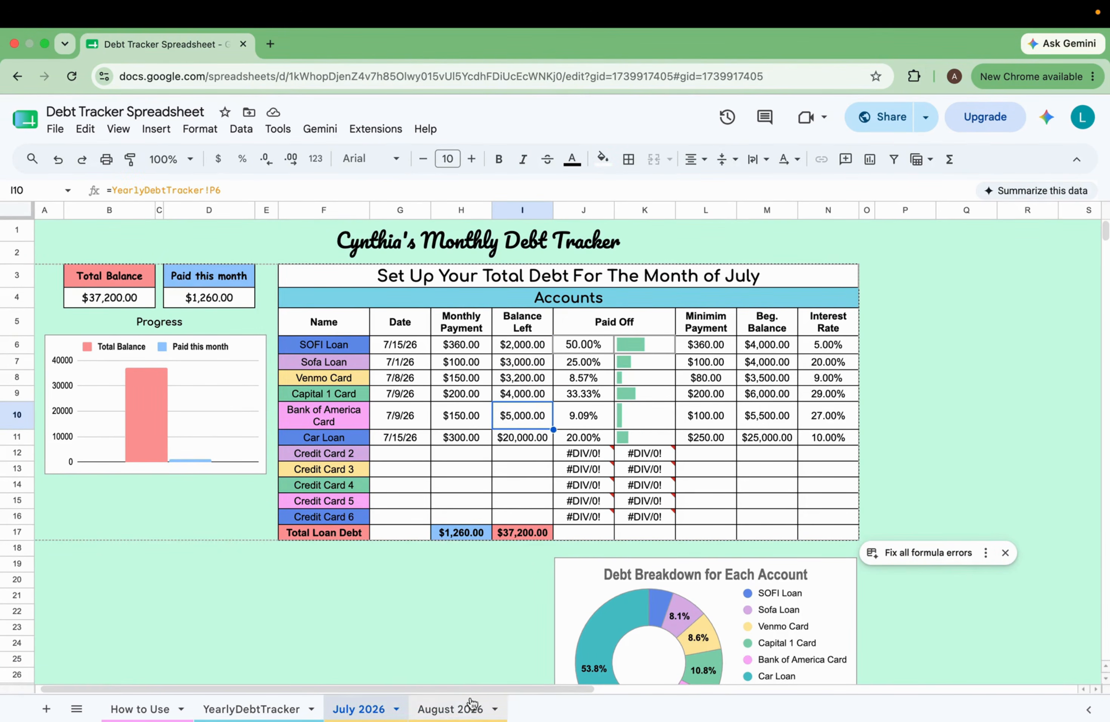
{"action": "left_click", "coordinate": [450, 709]}
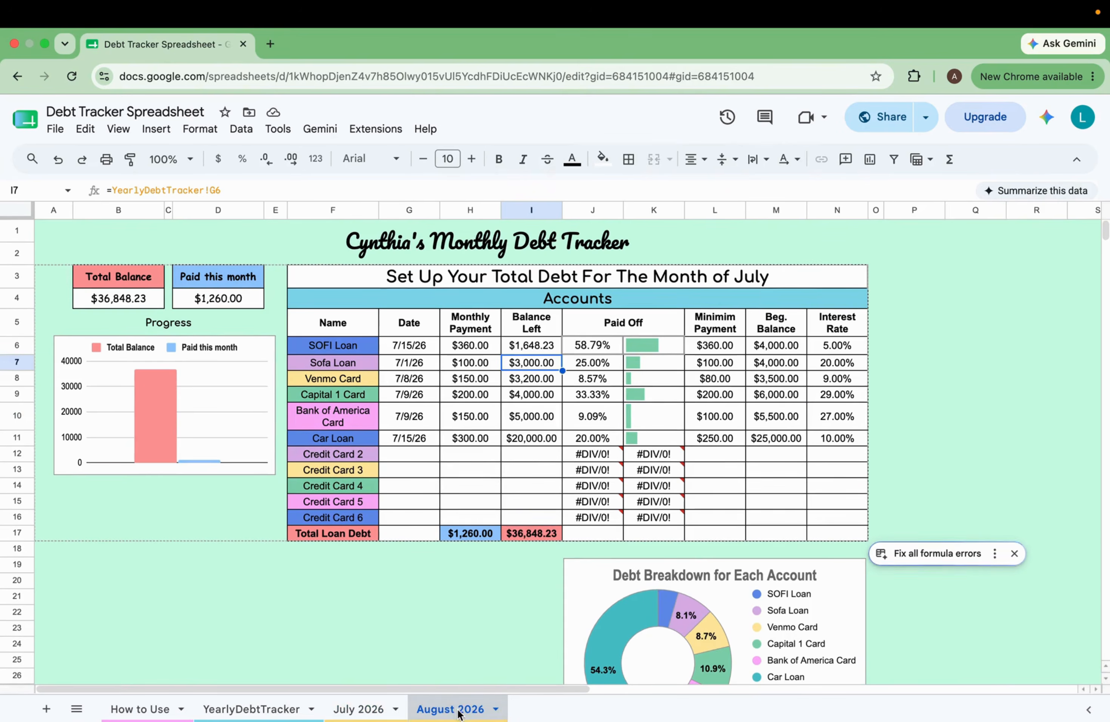
{"action": "left_click", "coordinate": [539, 340]}
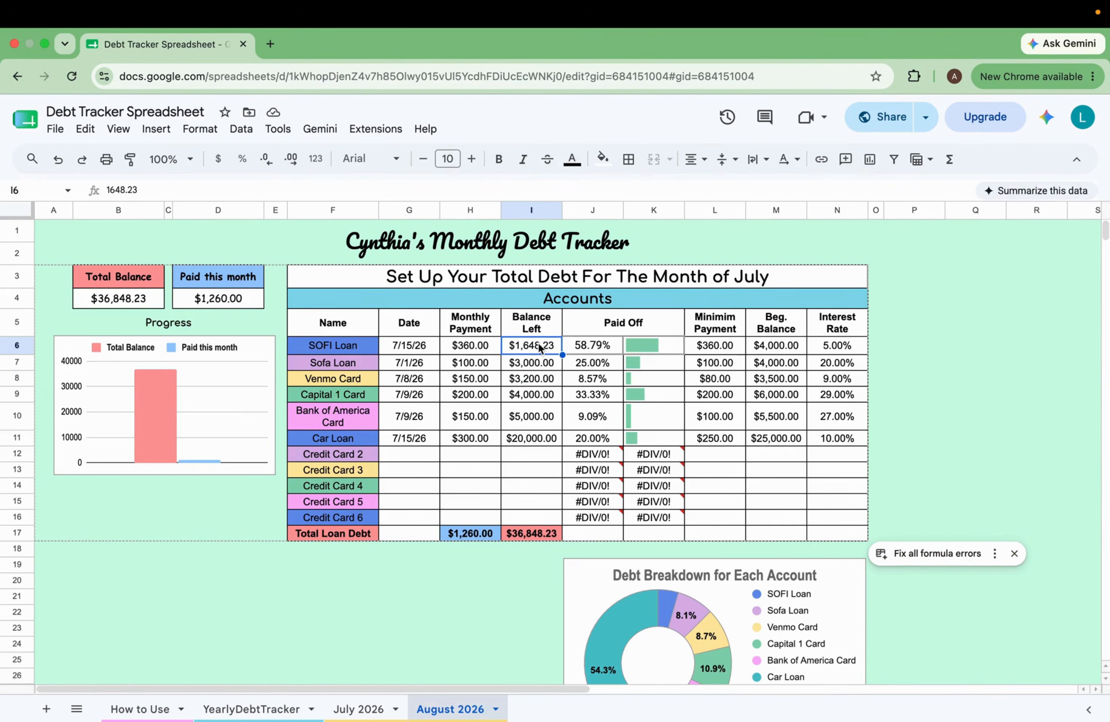
{"action": "mouse_move", "coordinate": [540, 344]}
{"action": "left_mouse_down"}
{"action": "mouse_move", "coordinate": [539, 423]}
{"action": "mouse_move", "coordinate": [534, 346]}
{"action": "left_mouse_up"}
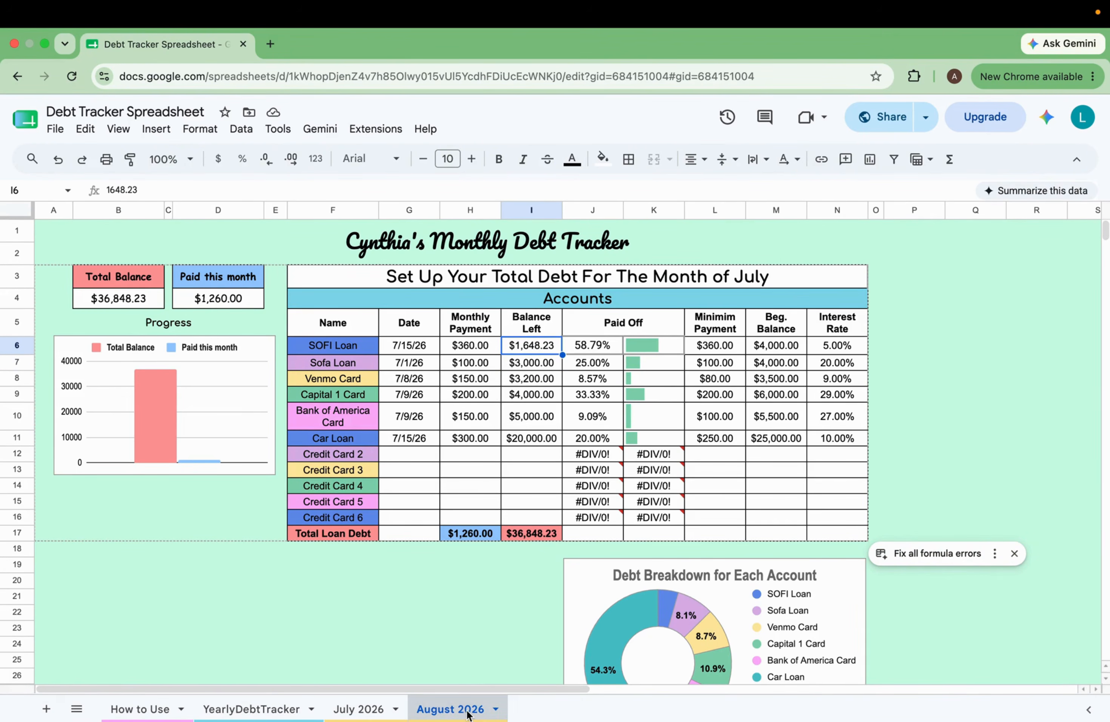
Set the August balances left: Sofa Loan 2950, Venmo Card 3074, Capital 1 Card 3896, Bank of America Card 4962, Car Loan 19866
{"action": "left_click", "coordinate": [531, 362]}
{"action": "type", "text": "2950"}
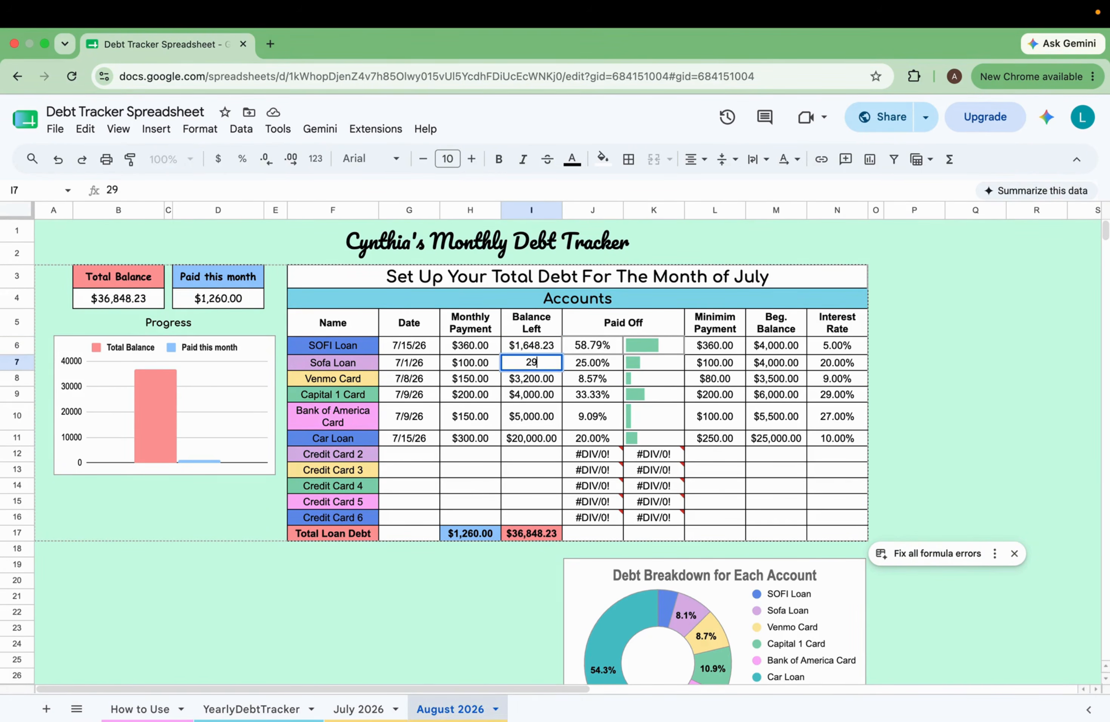
{"action": "key", "text": "Return"}
{"action": "type", "text": "3074"}
{"action": "key", "text": "Return"}
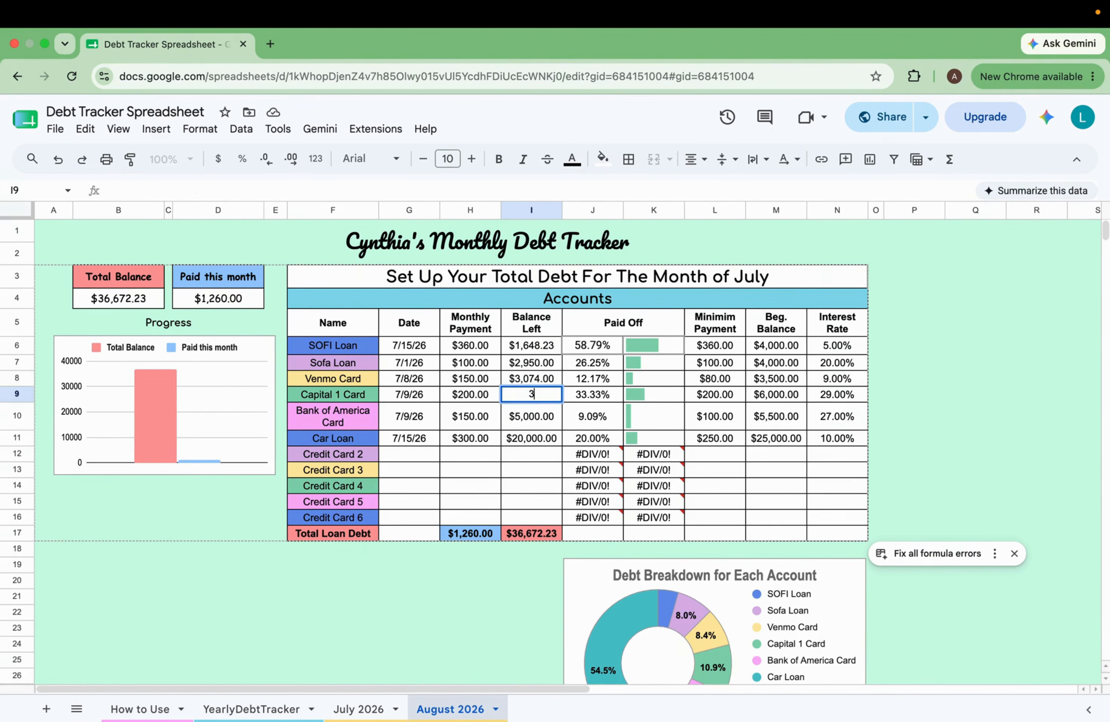
{"action": "type", "text": "3896"}
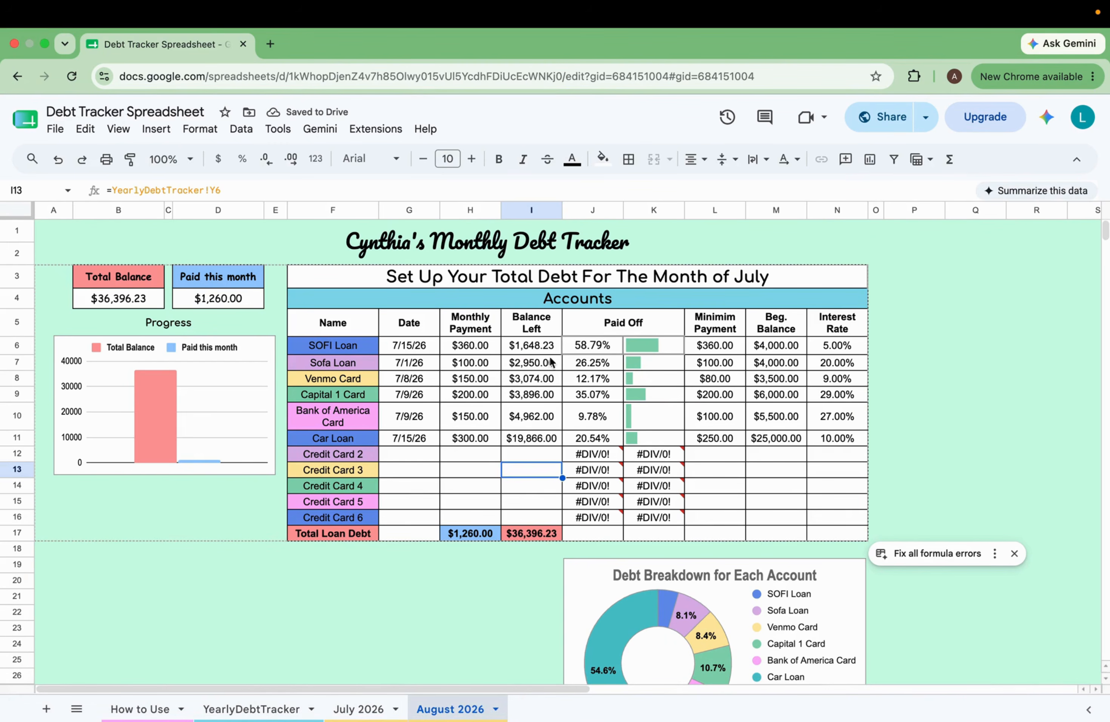
Review the August 2026 balances and total loan debt, and compare the Total Balance with the July 2026 sheet
{"action": "left_click_drag", "start_coordinate": [544, 348], "coordinate": [543, 492]}
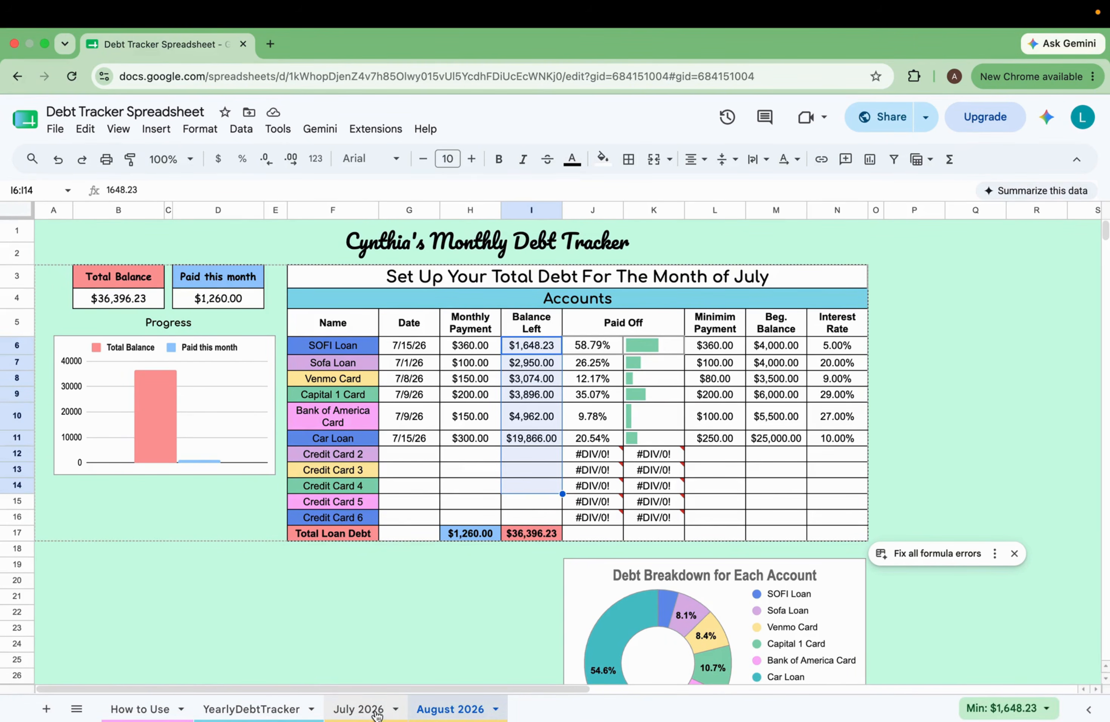
{"action": "left_click", "coordinate": [512, 537]}
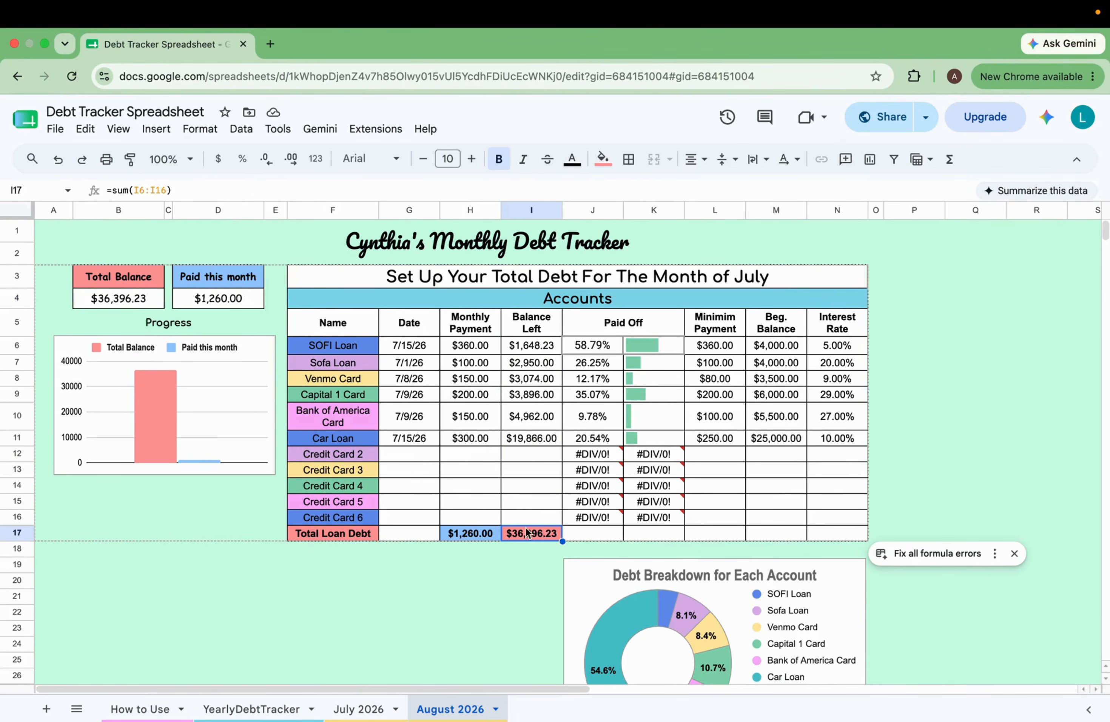
{"action": "left_click", "coordinate": [122, 300]}
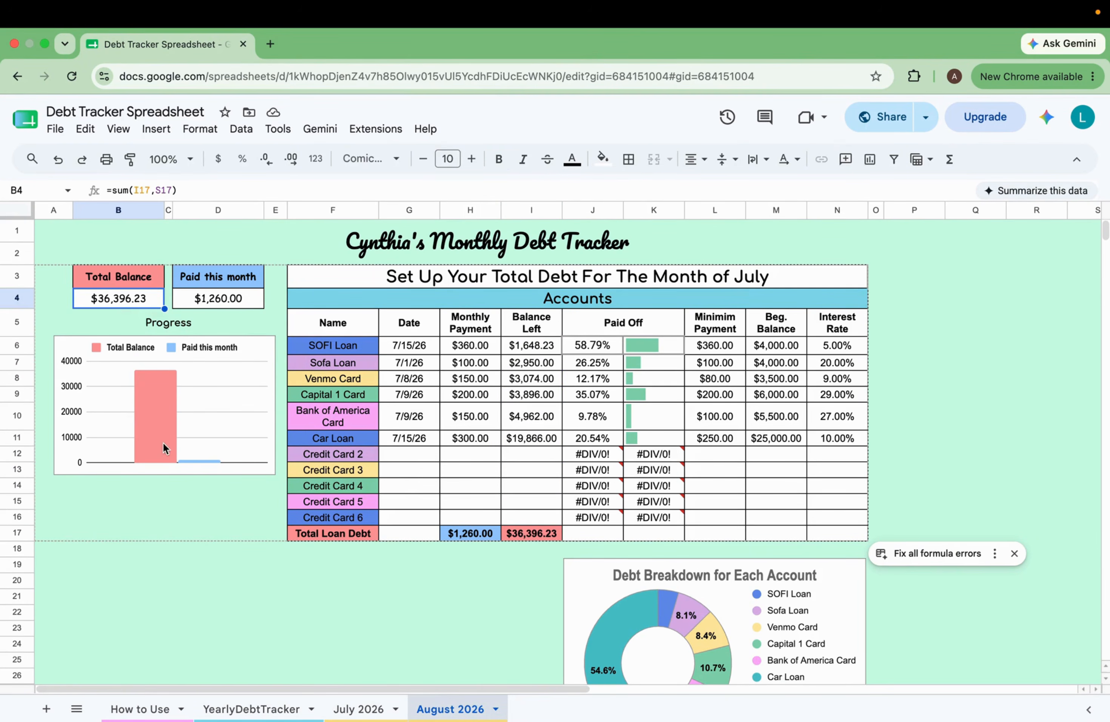
{"action": "left_click", "coordinate": [358, 709]}
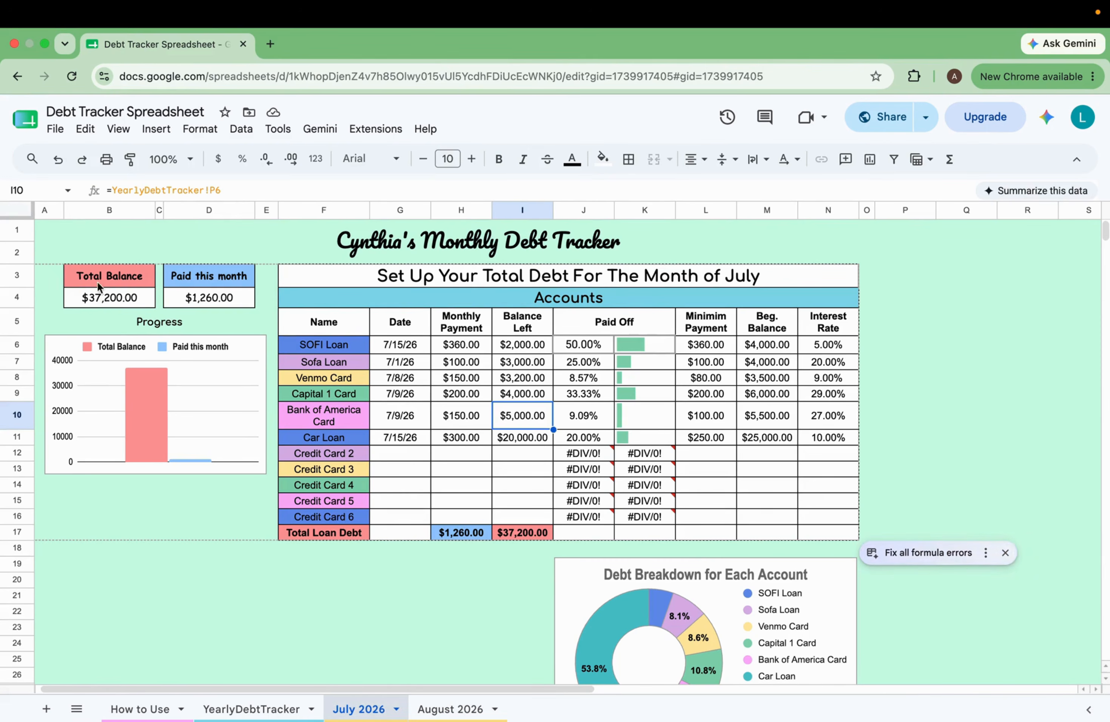
{"action": "mouse_move", "coordinate": [415, 675]}
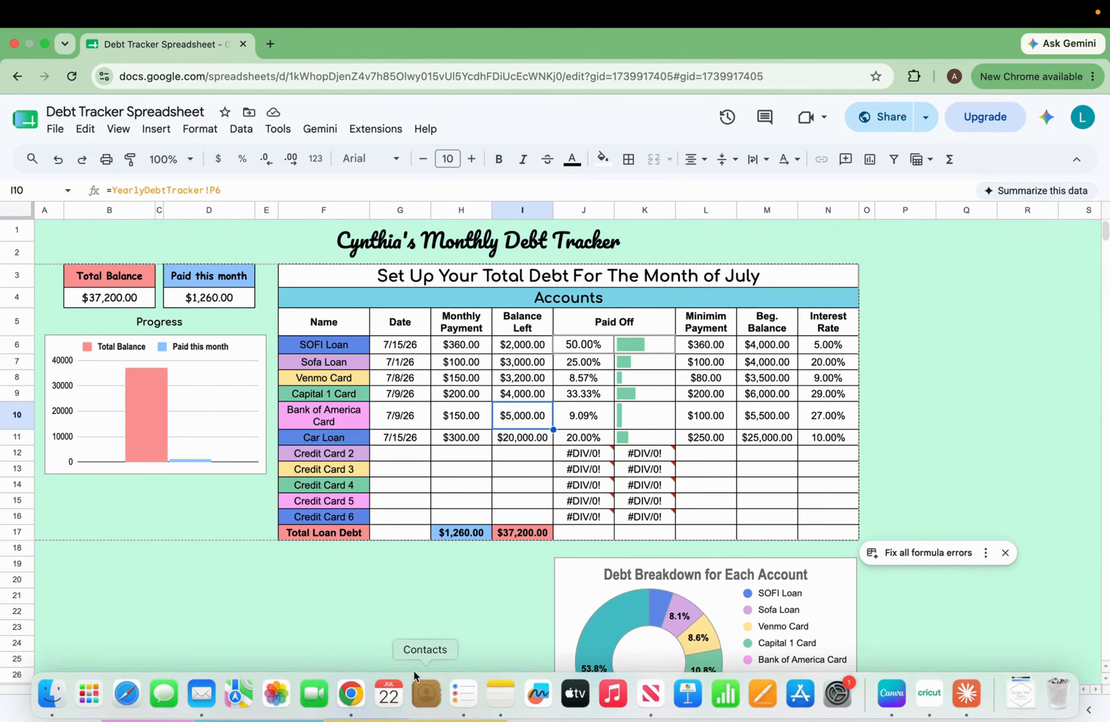
{"action": "left_click", "coordinate": [450, 709]}
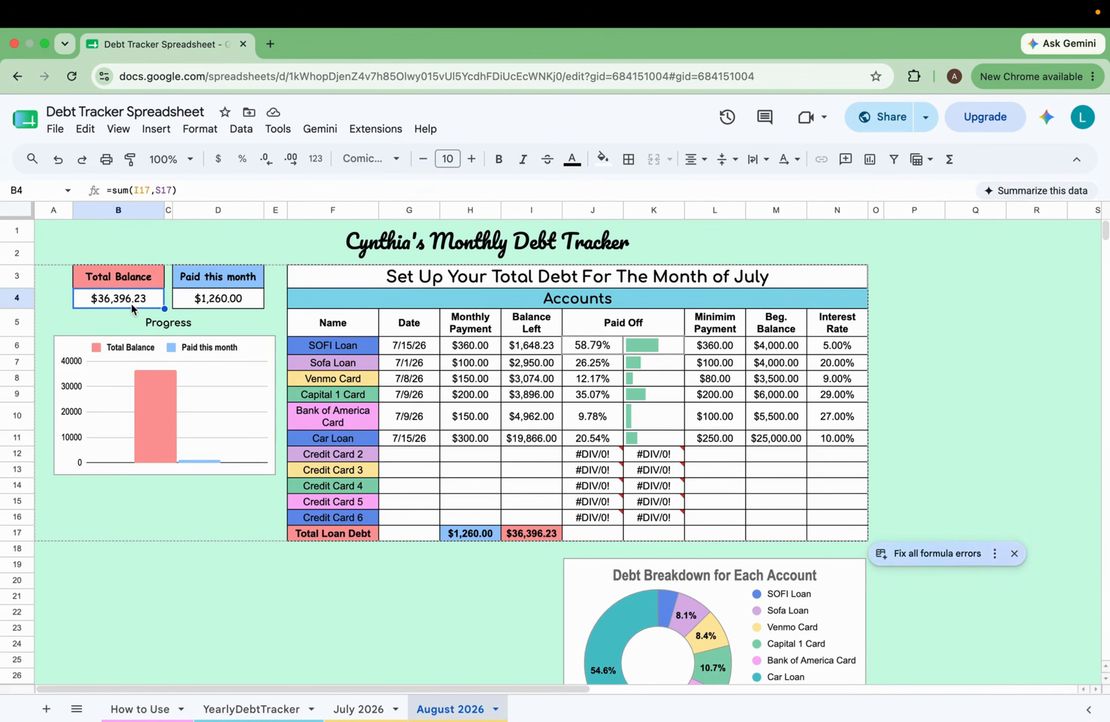
Duplicate the August 2026 sheet and rename the copy as September 2026
{"action": "left_click", "coordinate": [496, 710]}
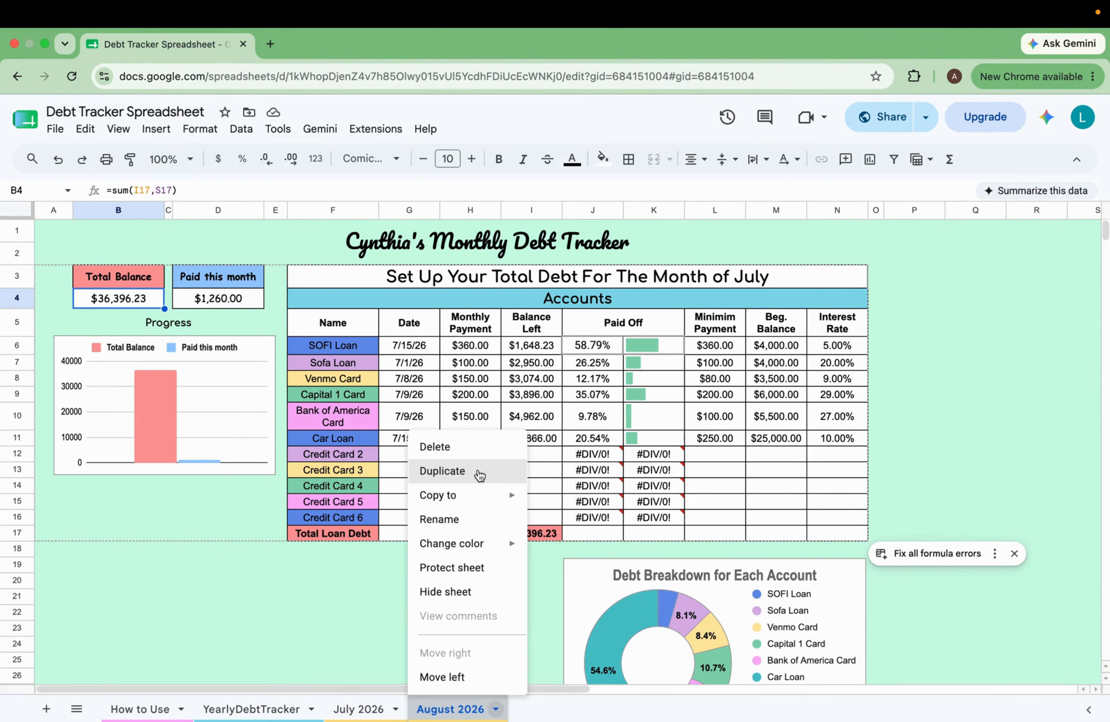
{"action": "left_click", "coordinate": [479, 471]}
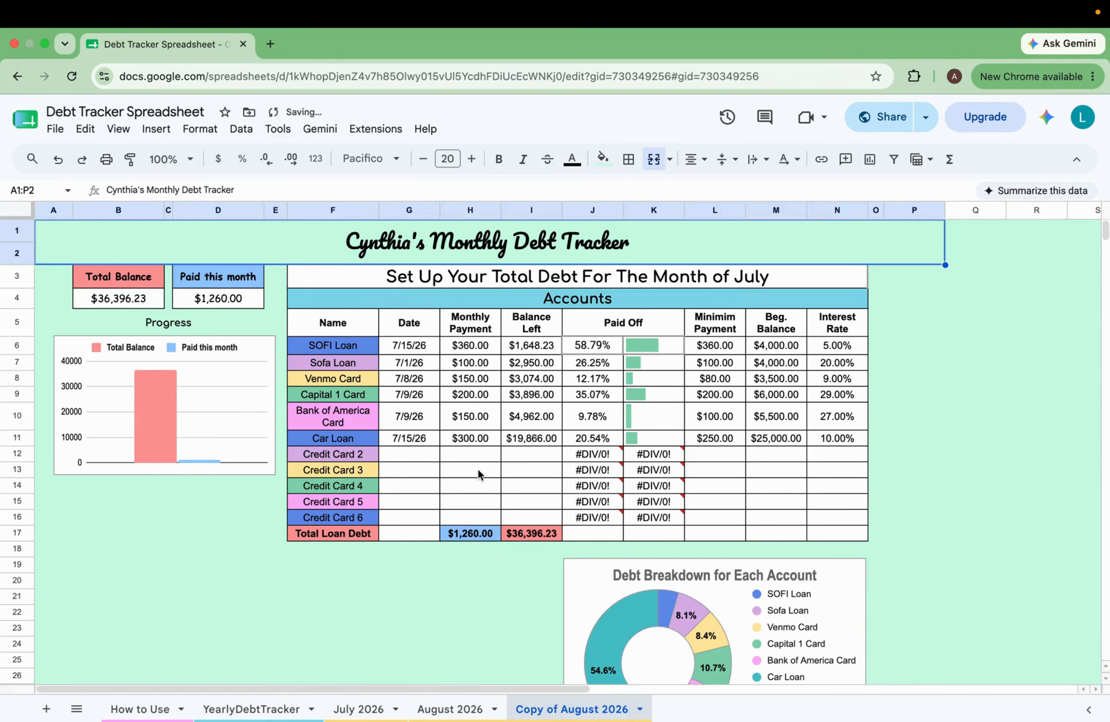
{"action": "double_click", "coordinate": [571, 710]}
{"action": "type", "text": "Septeme"}
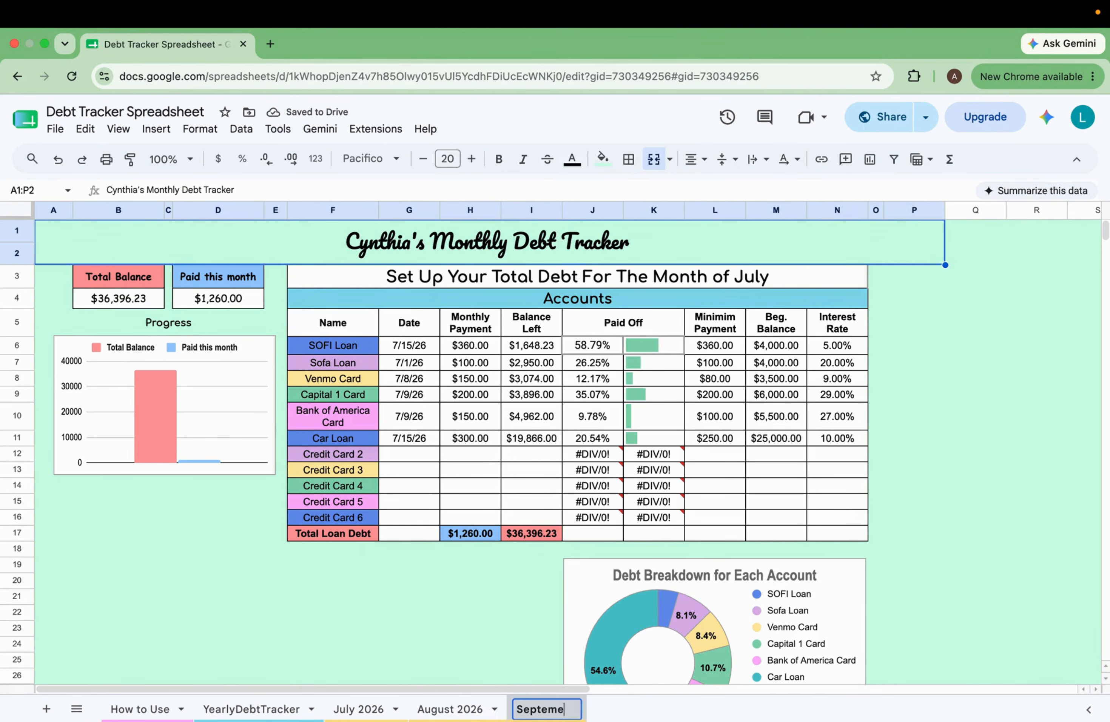
{"action": "type", "text": "ber"}
{"action": "key", "text": "BackSpace"}
{"action": "key", "text": "BackSpace"}
{"action": "key", "text": "BackSpace"}
{"action": "key", "text": "BackSpace"}
{"action": "type", "text": "ber 2026"}
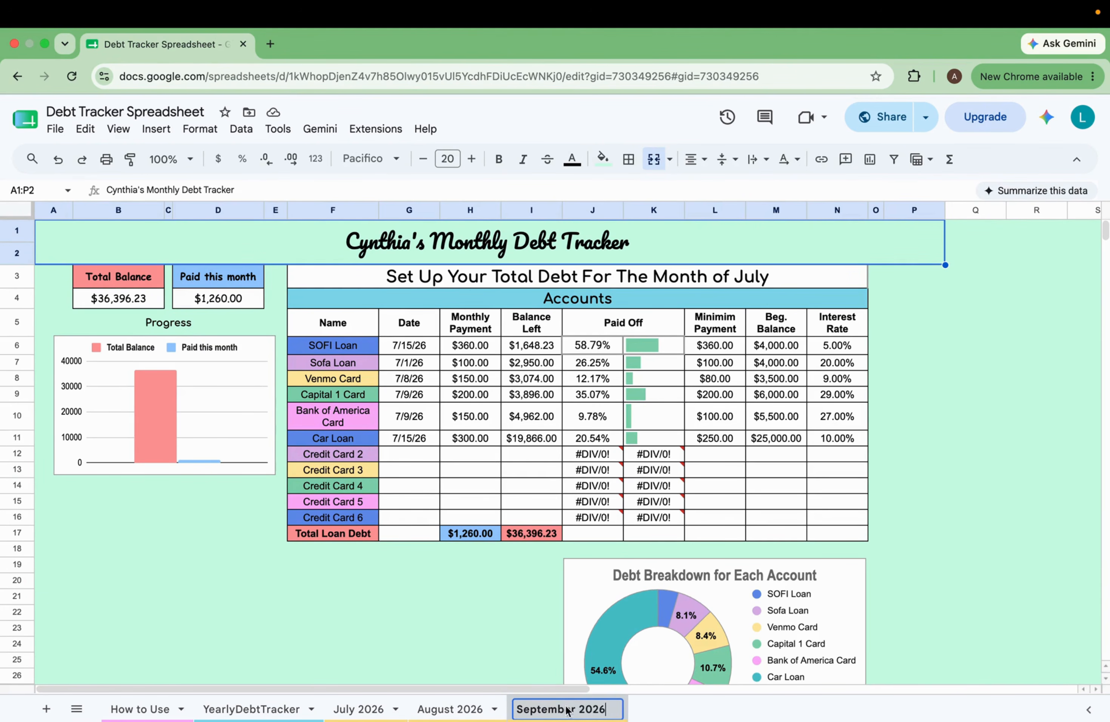
{"action": "key", "text": "Return"}
{"action": "left_click", "coordinate": [479, 613]}
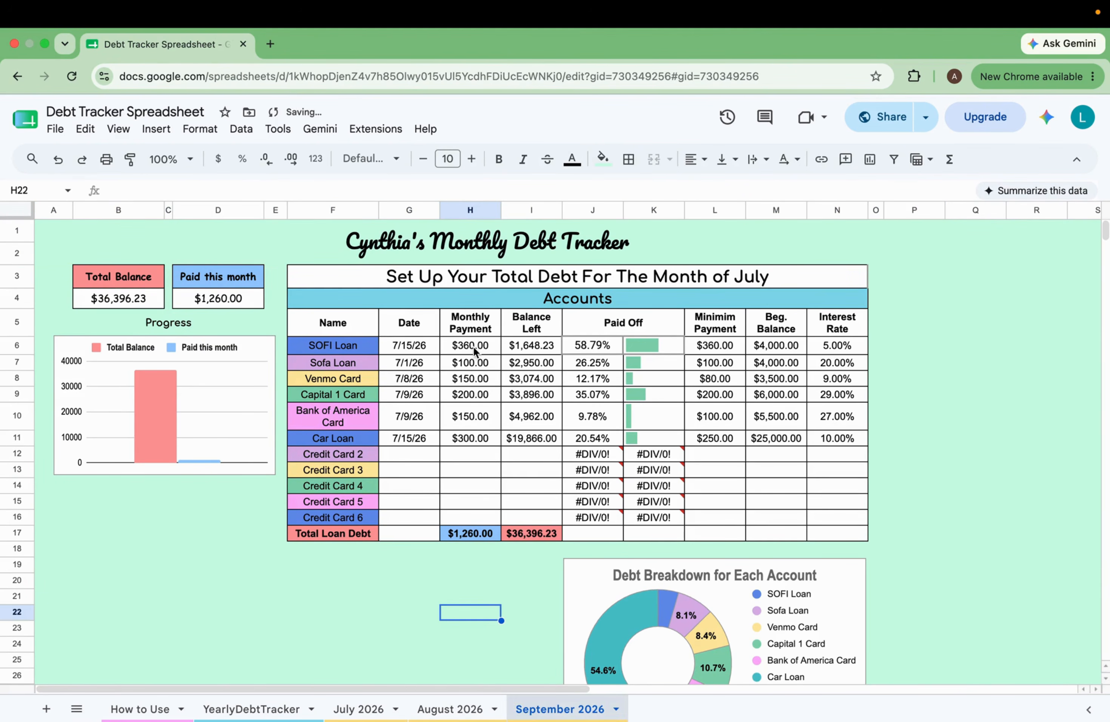